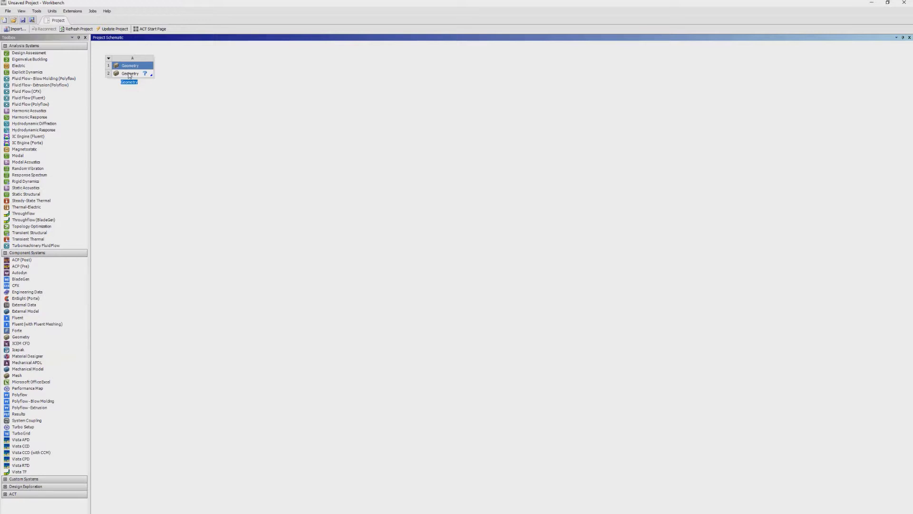
Create a new DesignModeler geometry and begin sketching on the XYPlane.
{"action": "right_click", "coordinate": [129, 75]}
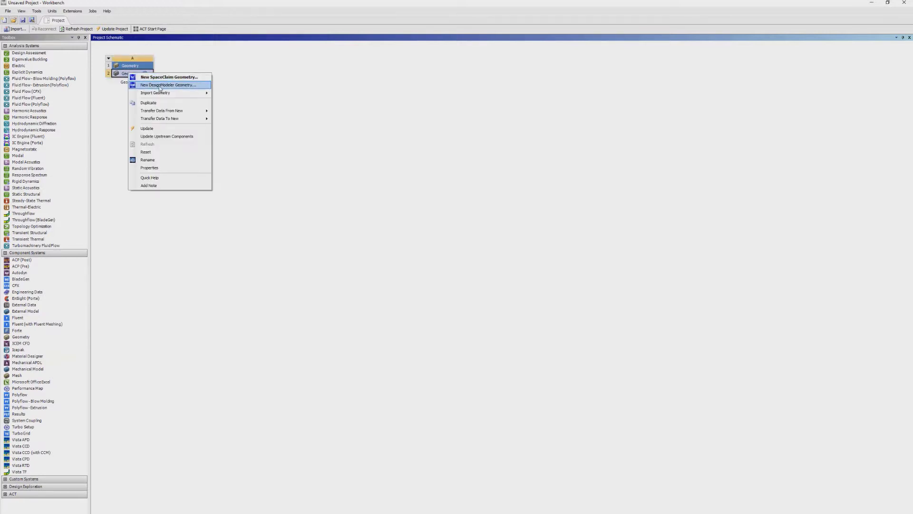
{"action": "left_click", "coordinate": [160, 86]}
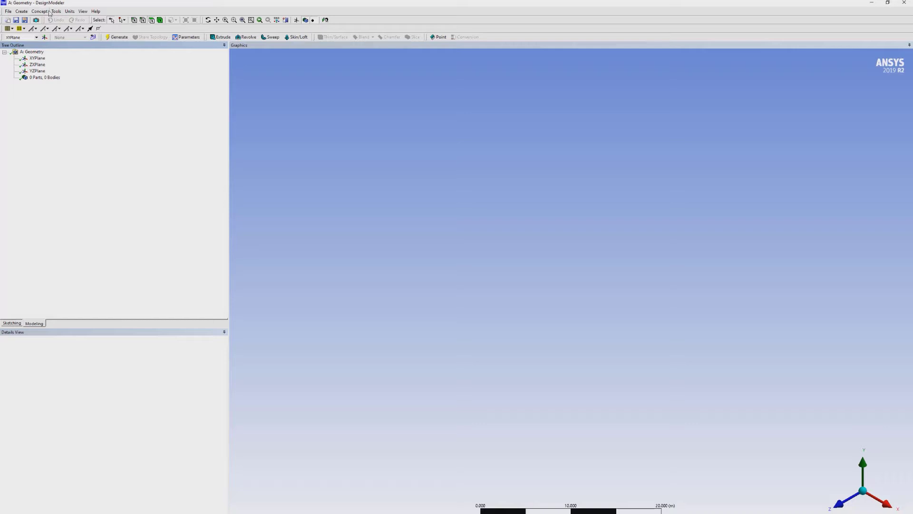
{"action": "left_click", "coordinate": [37, 58]}
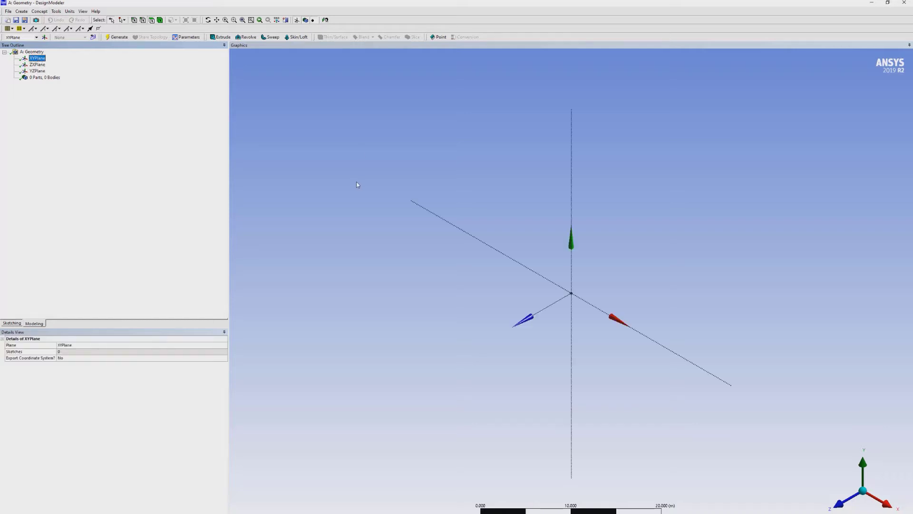
{"action": "left_click", "coordinate": [12, 323]}
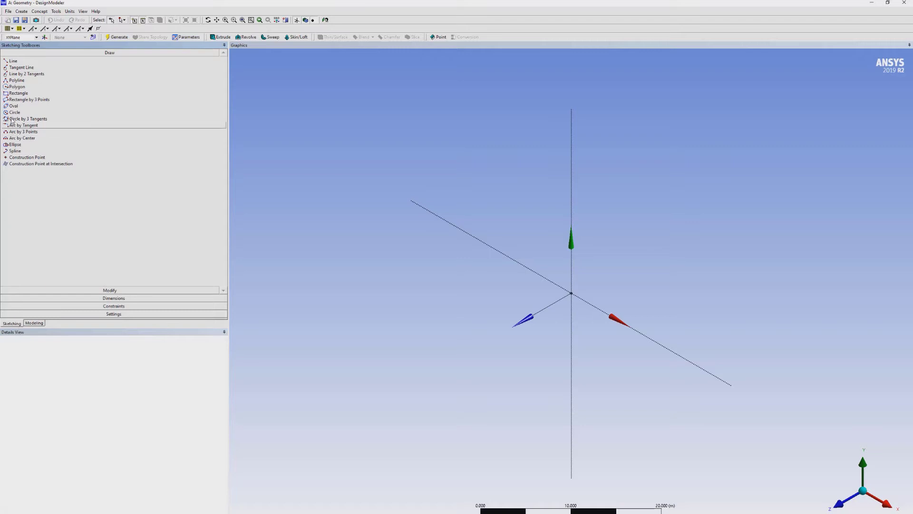
Start a circle at the origin, then cancel the unfinished circle.
{"action": "left_click", "coordinate": [14, 112]}
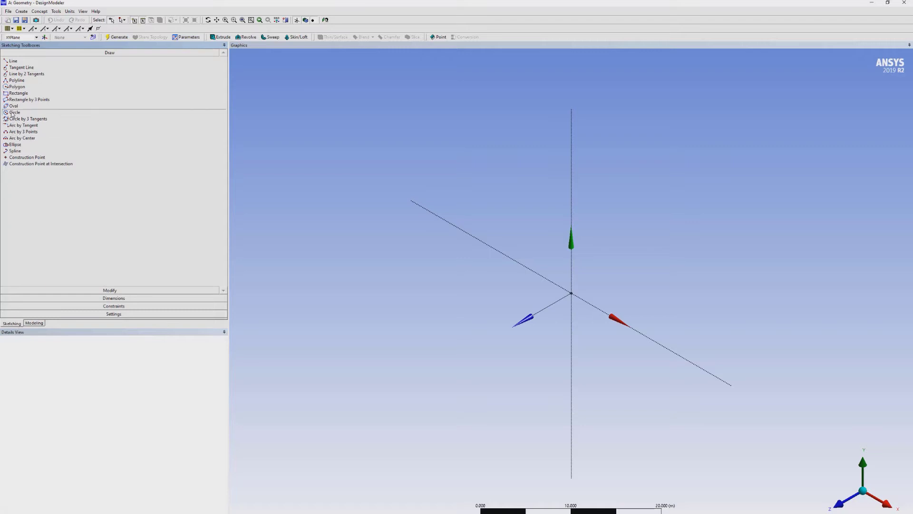
{"action": "left_click", "coordinate": [571, 292]}
{"action": "key", "text": "Escape"}
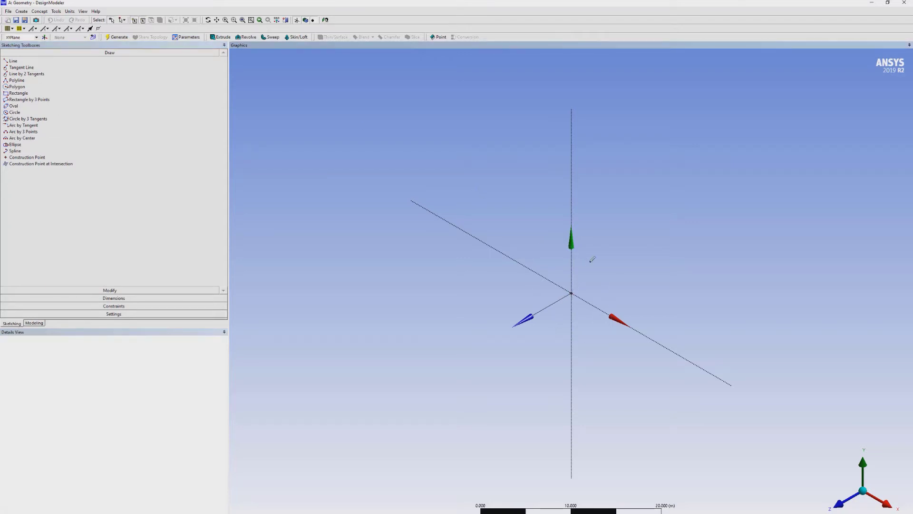
Switch model units to millimetres and draw a circle centred on the origin.
{"action": "left_click", "coordinate": [70, 11]}
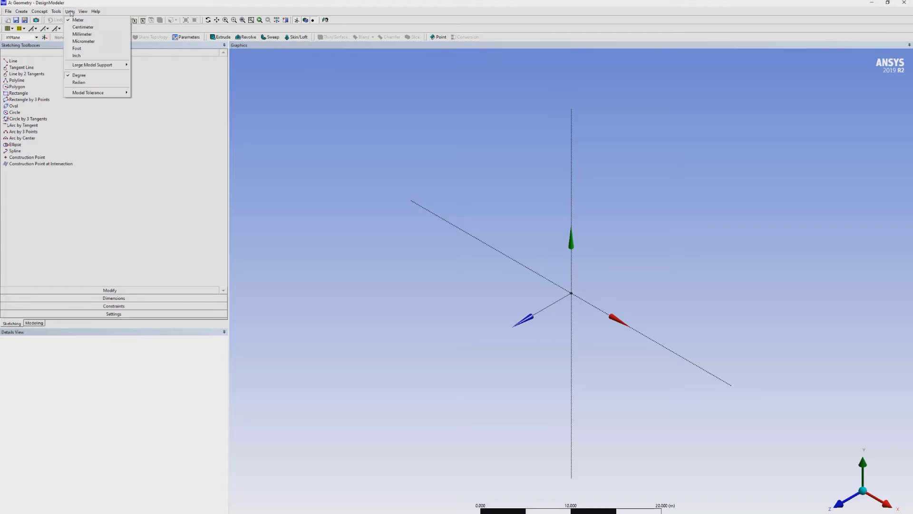
{"action": "left_click", "coordinate": [82, 34]}
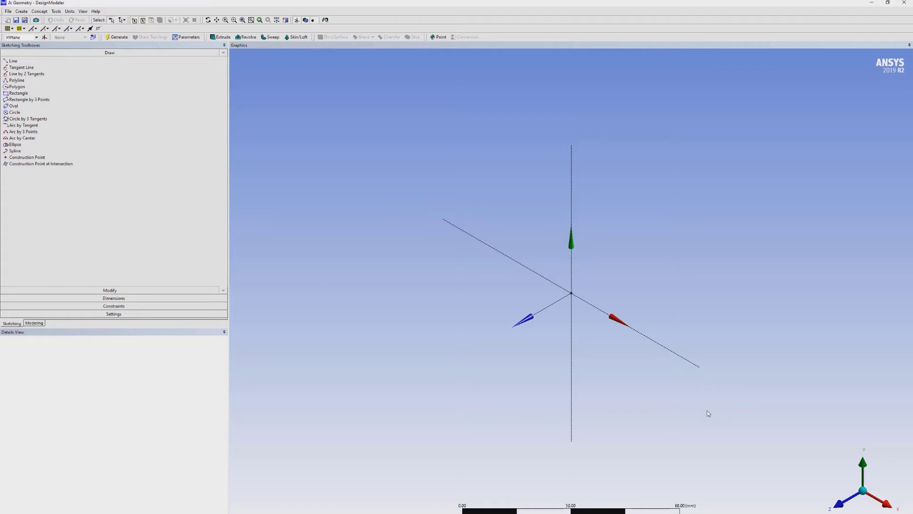
{"action": "left_click", "coordinate": [15, 113]}
{"action": "left_click", "coordinate": [571, 293]}
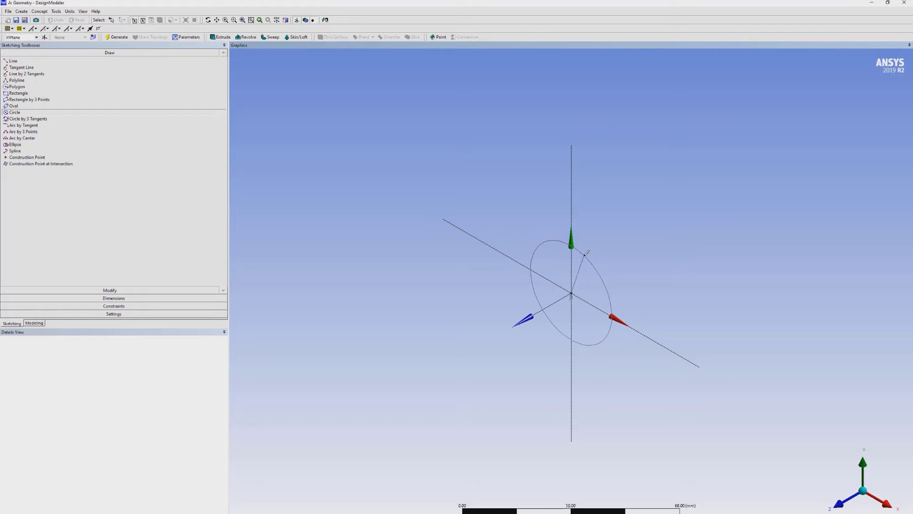
{"action": "left_click", "coordinate": [584, 255]}
Add a diameter dimension to the circle and set D1 to 700 mm.
{"action": "left_click", "coordinate": [113, 298]}
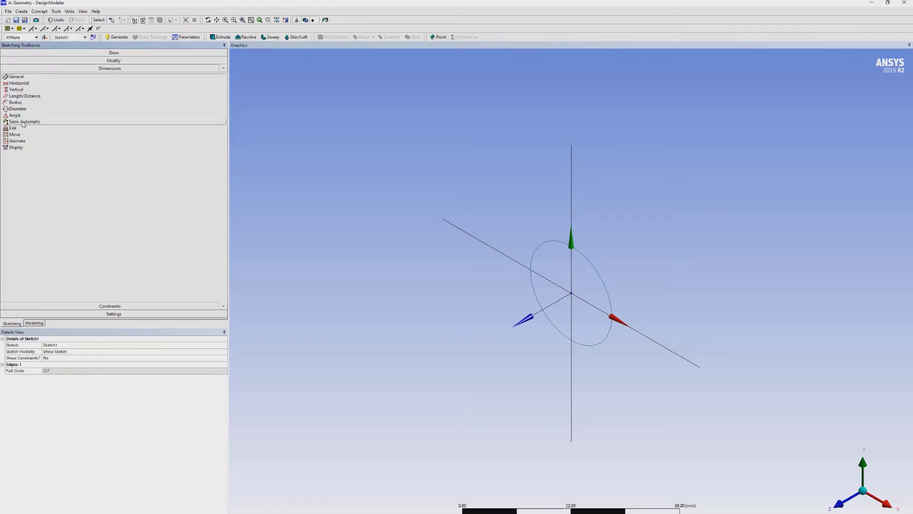
{"action": "left_click", "coordinate": [16, 77]}
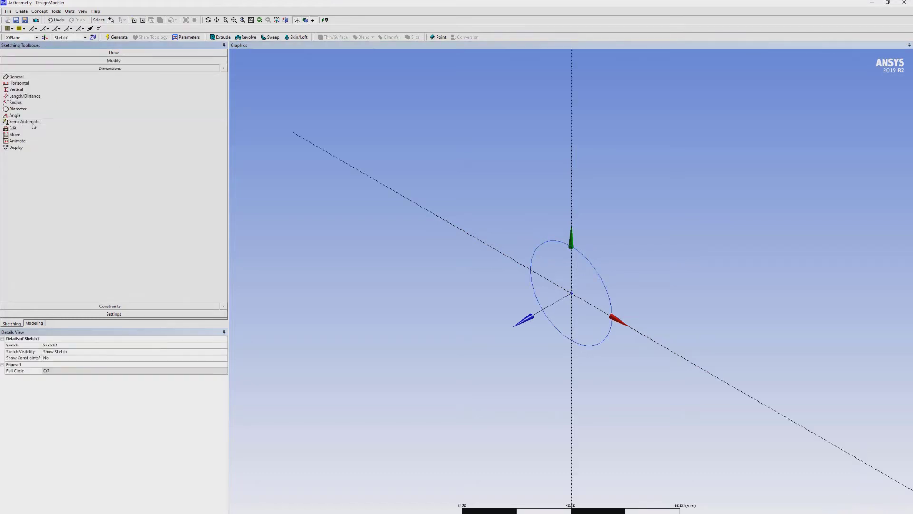
{"action": "left_click", "coordinate": [533, 257]}
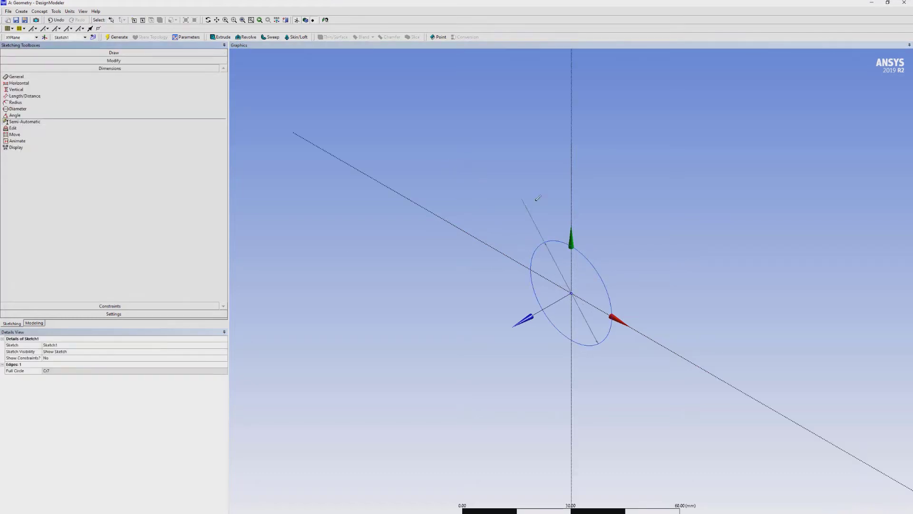
{"action": "left_click", "coordinate": [603, 257]}
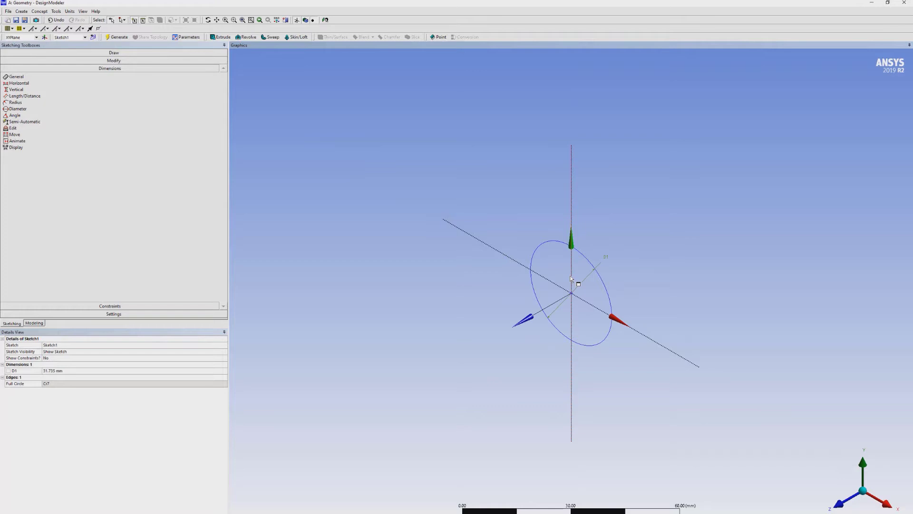
{"action": "left_click", "coordinate": [72, 371]}
{"action": "type", "text": "7"}
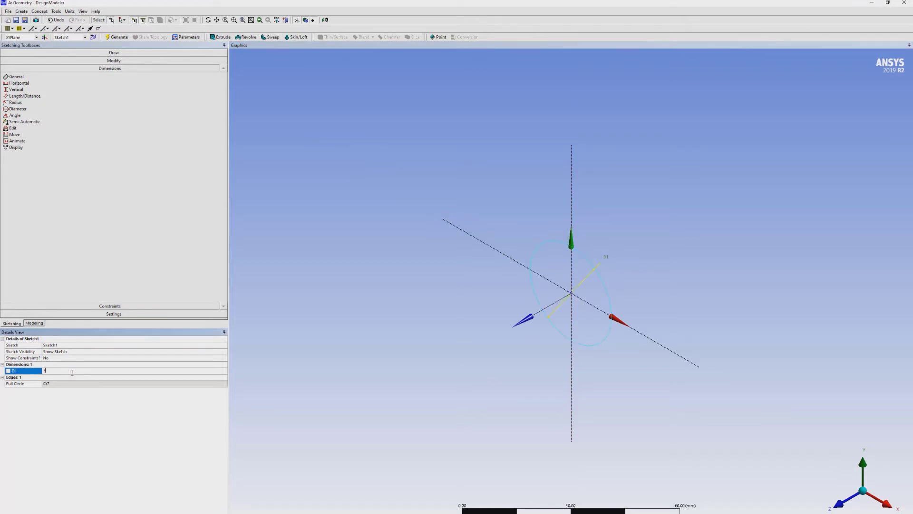
{"action": "type", "text": "00"}
{"action": "key", "text": "Return"}
{"action": "scroll", "coordinate": [384, 295], "scroll_direction": "down", "scroll_amount": 5}
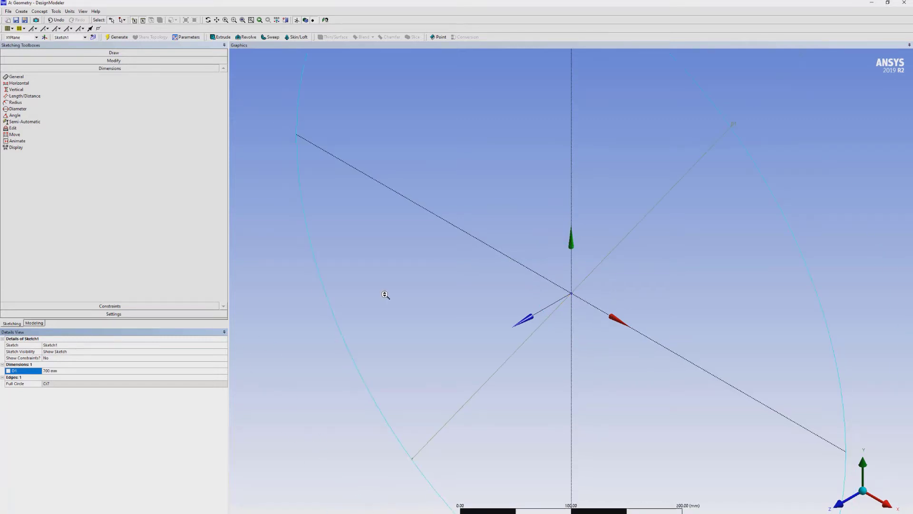
Extrude Sketch1 to a depth of 2000 mm and generate the solid cylinder.
{"action": "left_click", "coordinate": [225, 38]}
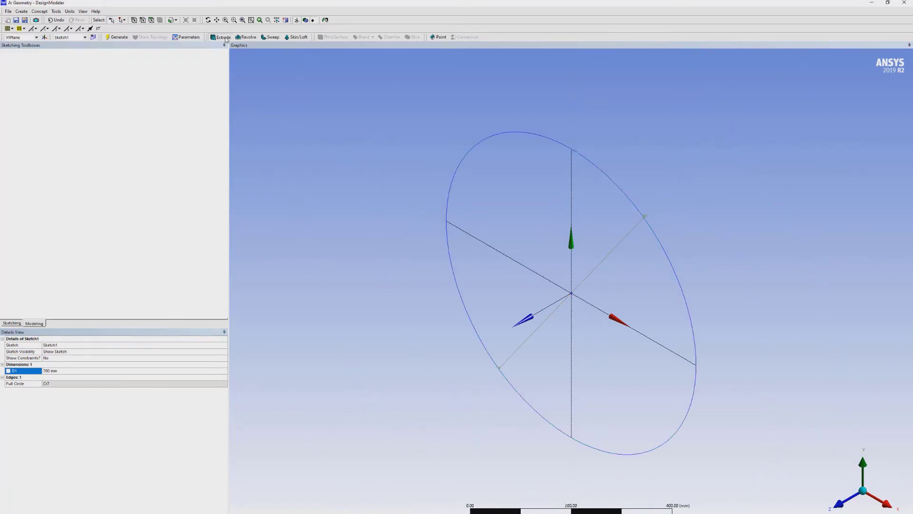
{"action": "left_click", "coordinate": [613, 186]}
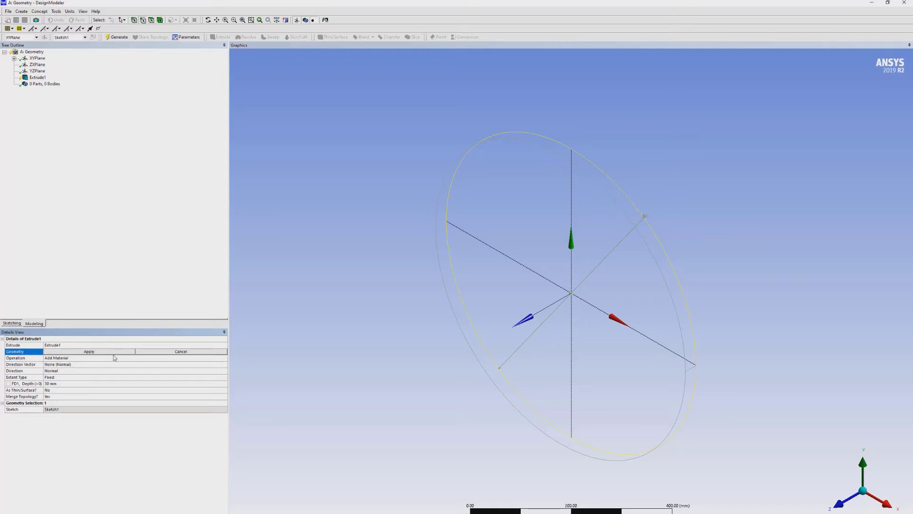
{"action": "left_click", "coordinate": [68, 384]}
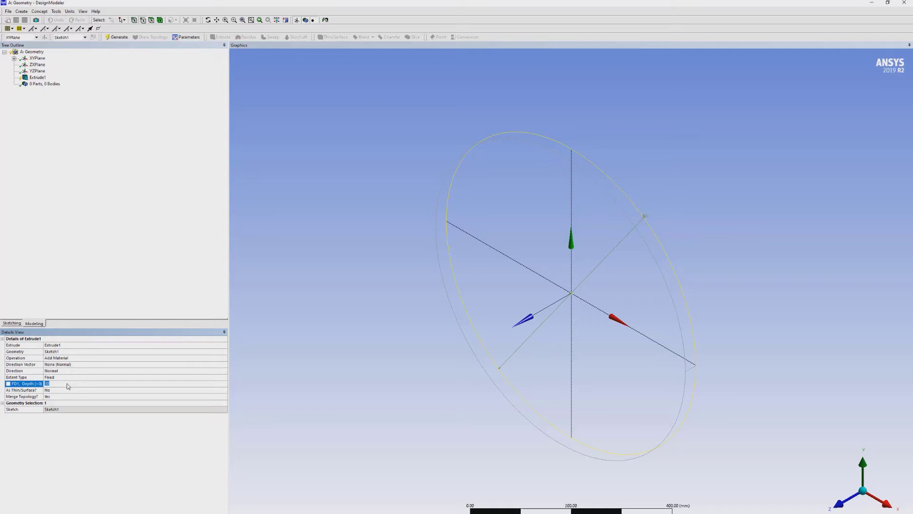
{"action": "type", "text": "2000"}
{"action": "key", "text": "Return"}
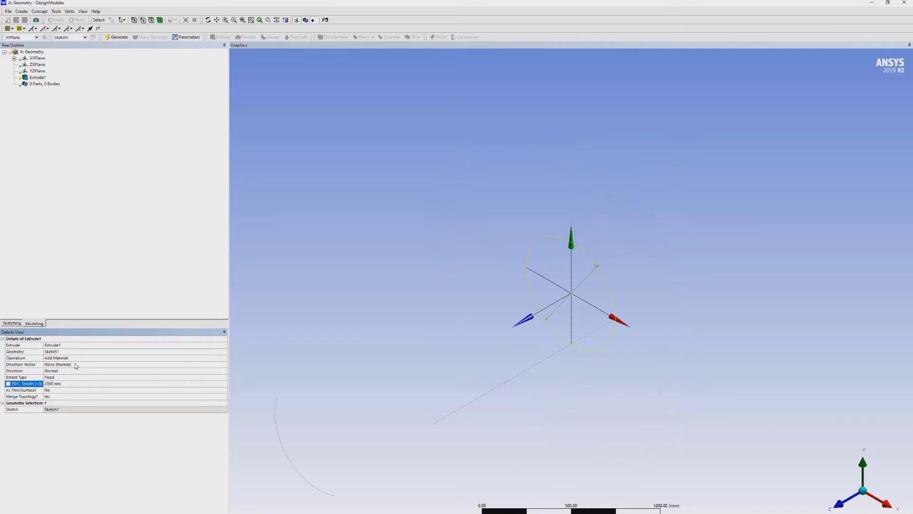
{"action": "left_click", "coordinate": [110, 37]}
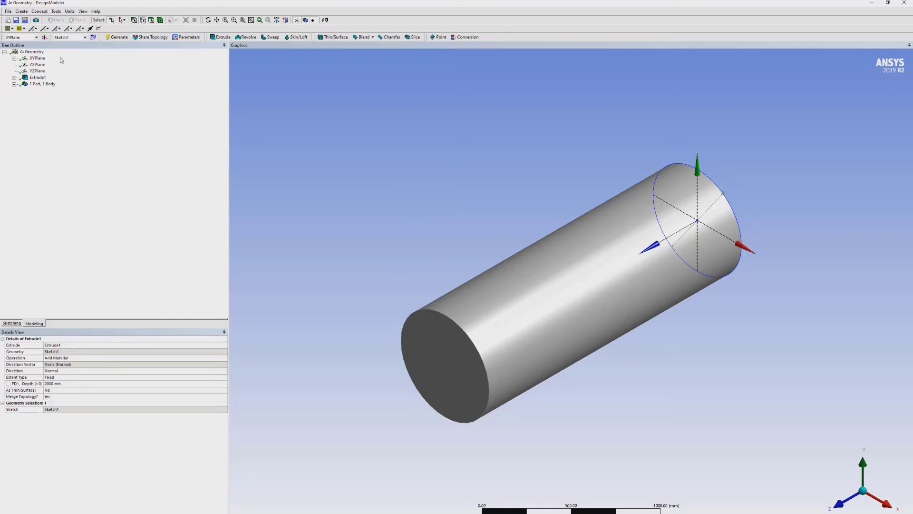
Create a new plane from the XYPlane with an Offset Z of 2000 mm.
{"action": "left_click", "coordinate": [44, 37]}
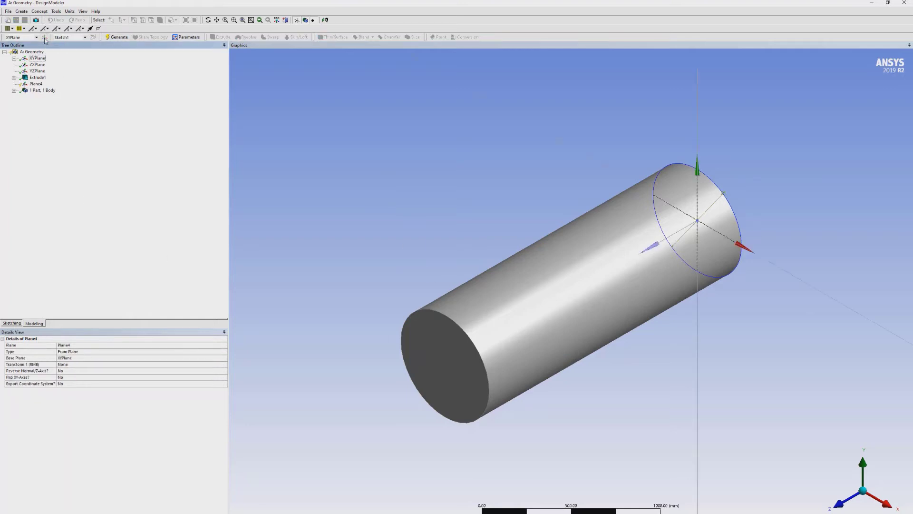
{"action": "left_click", "coordinate": [122, 364]}
{"action": "left_click", "coordinate": [123, 363]}
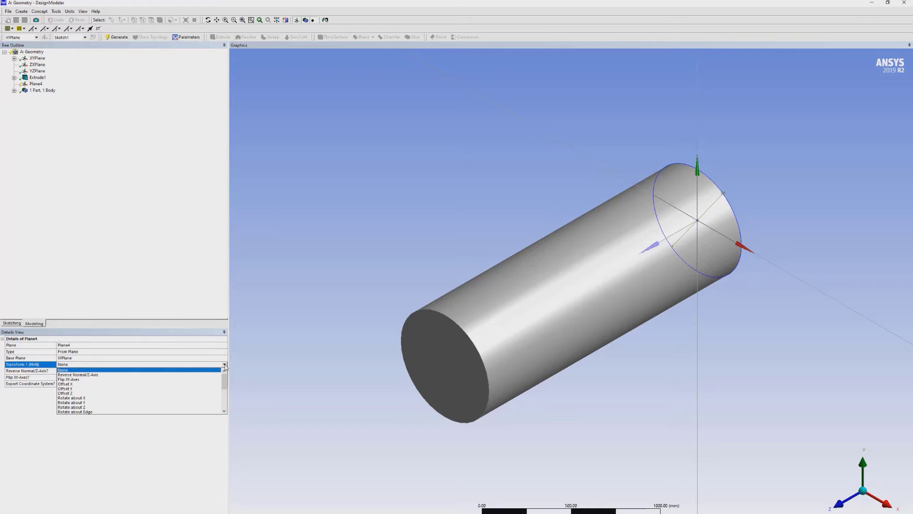
{"action": "left_click", "coordinate": [73, 393]}
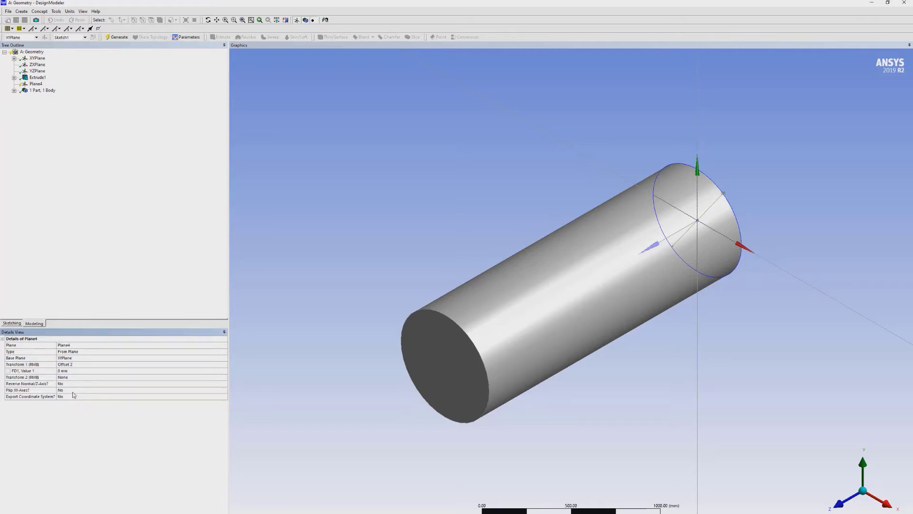
{"action": "left_click", "coordinate": [74, 370]}
{"action": "type", "text": "2000"}
{"action": "key", "text": "Return"}
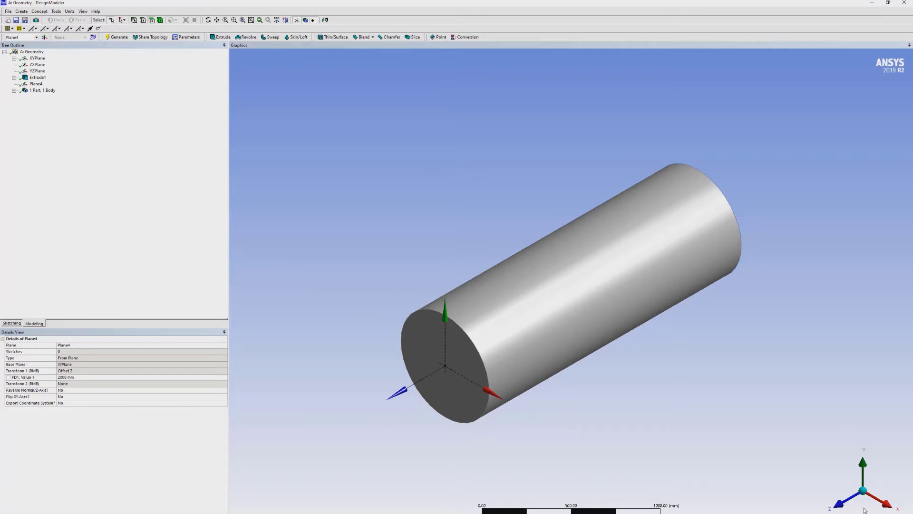
On Plane4, dimension the new circle's diameter to 600 mm.
{"action": "left_click", "coordinate": [12, 323]}
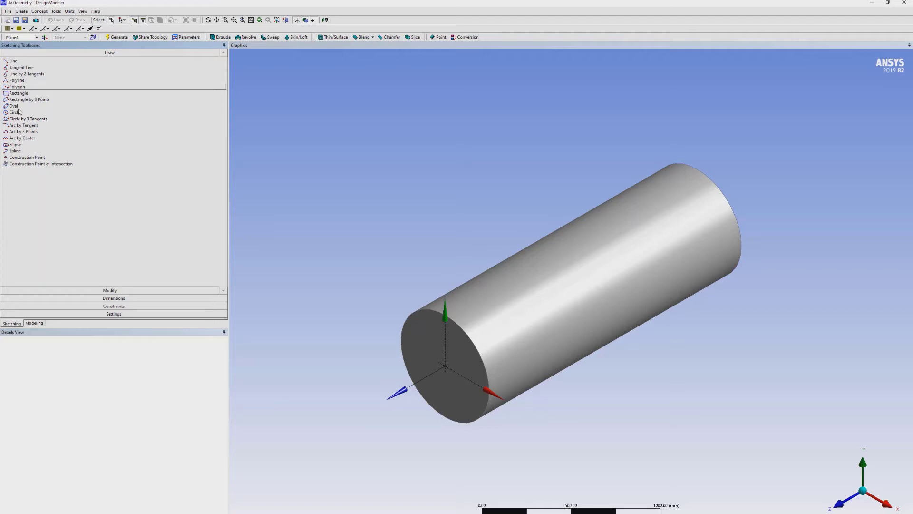
{"action": "left_click", "coordinate": [121, 299]}
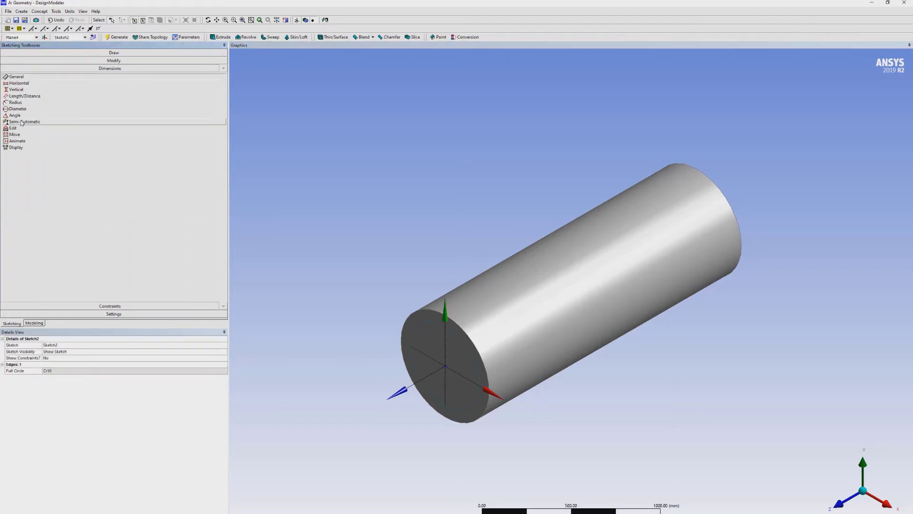
{"action": "left_click", "coordinate": [480, 329]}
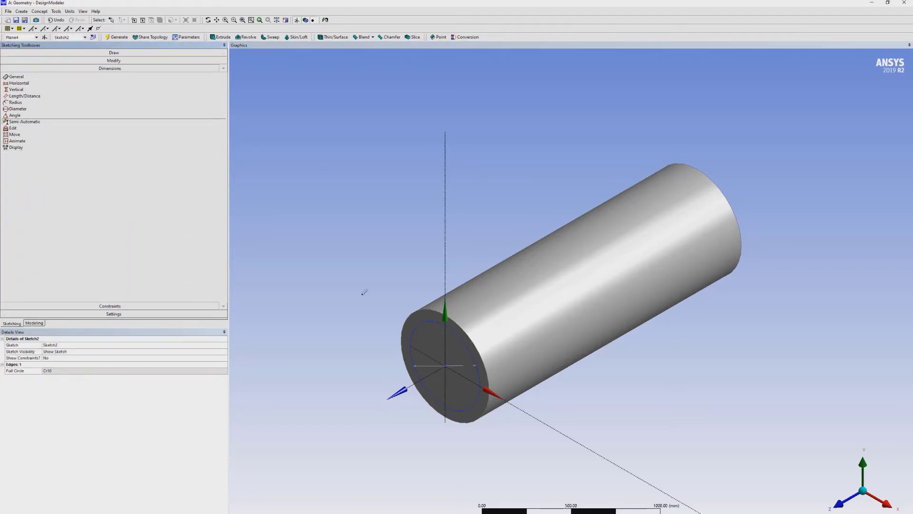
{"action": "left_click", "coordinate": [392, 308]}
{"action": "left_click", "coordinate": [59, 370]}
{"action": "type", "text": "600"}
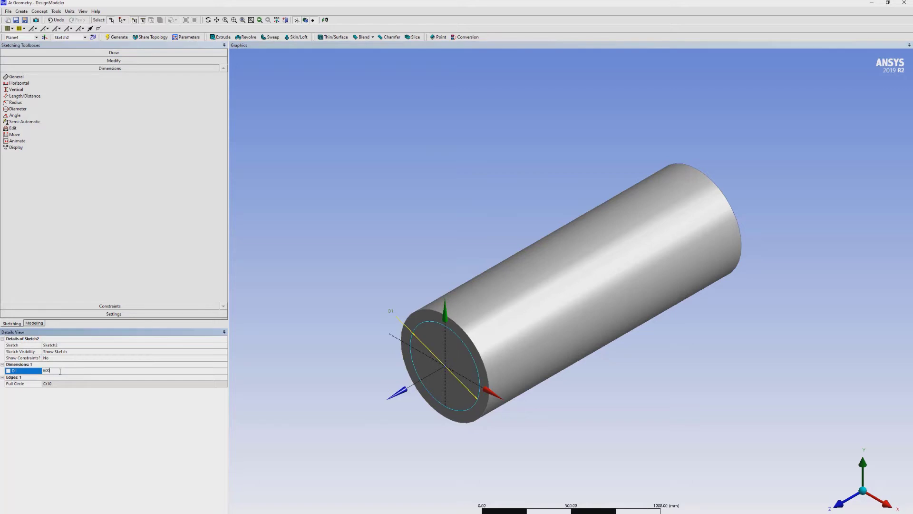
{"action": "key", "text": "Return"}
Extrude Sketch2 as a reversed 150 mm Cut Material and generate the recess.
{"action": "left_click", "coordinate": [220, 36]}
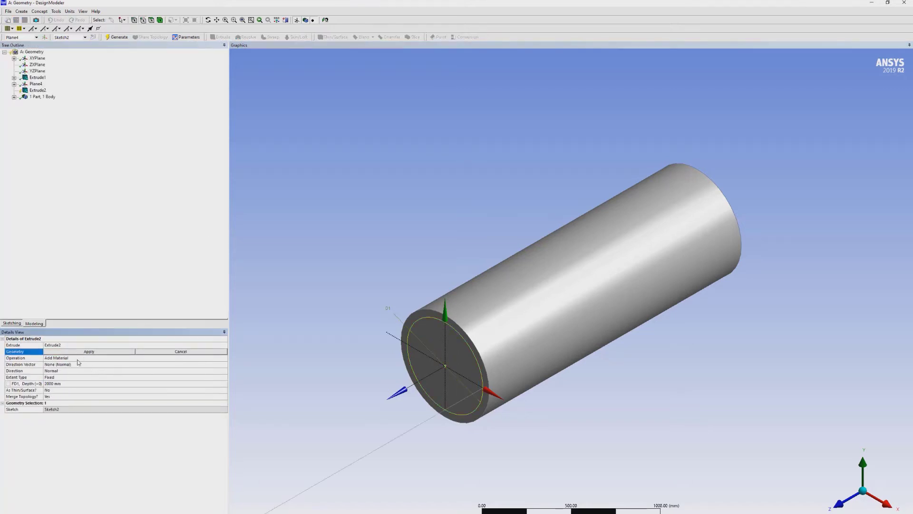
{"action": "left_click", "coordinate": [219, 358]}
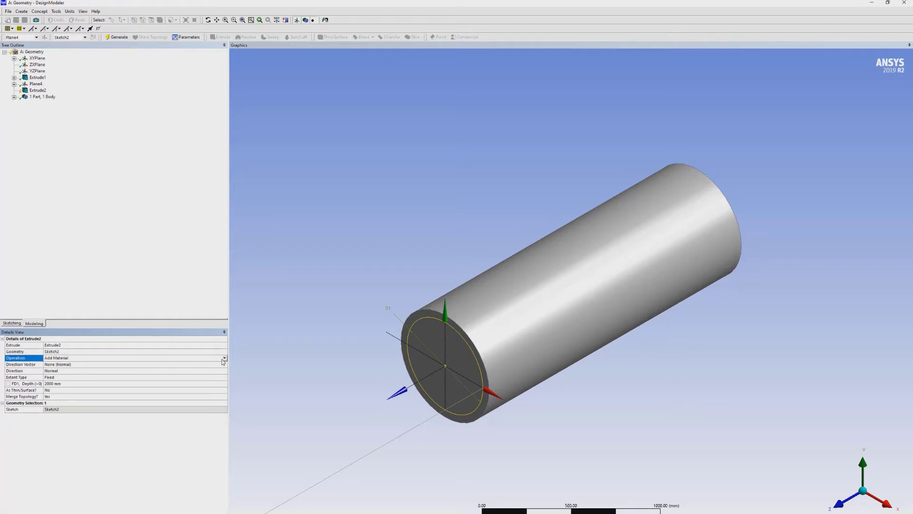
{"action": "left_click", "coordinate": [224, 357]}
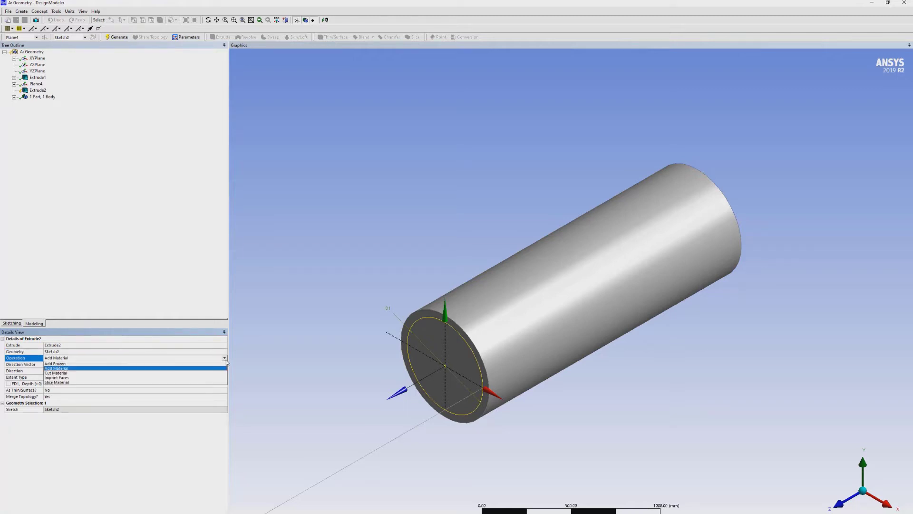
{"action": "left_click", "coordinate": [61, 373]}
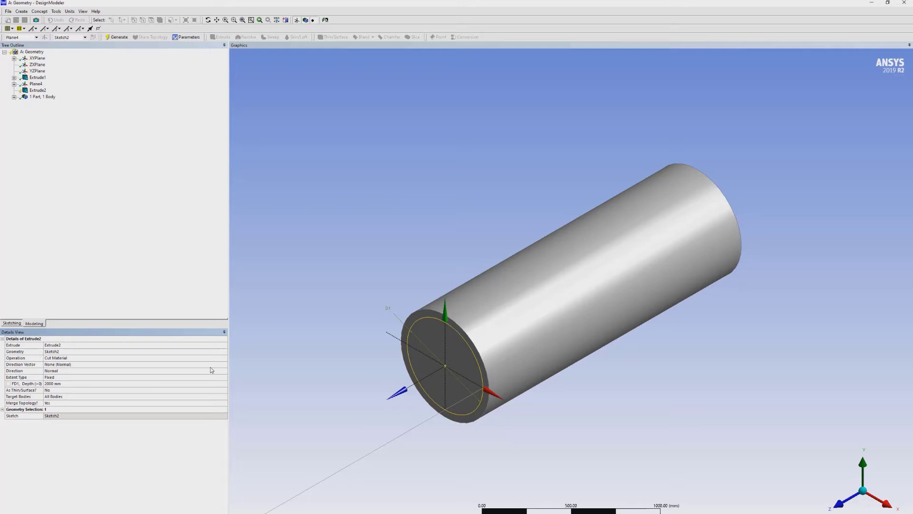
{"action": "left_click", "coordinate": [54, 382]}
{"action": "type", "text": "150"}
{"action": "key", "text": "Return"}
{"action": "left_click", "coordinate": [82, 371]}
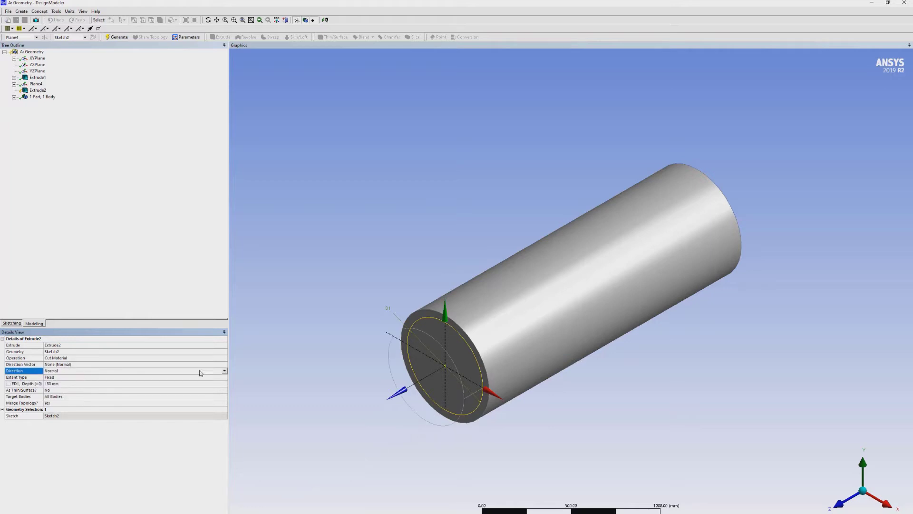
{"action": "left_click", "coordinate": [225, 371]}
{"action": "left_click", "coordinate": [127, 380]}
{"action": "left_click", "coordinate": [120, 39]}
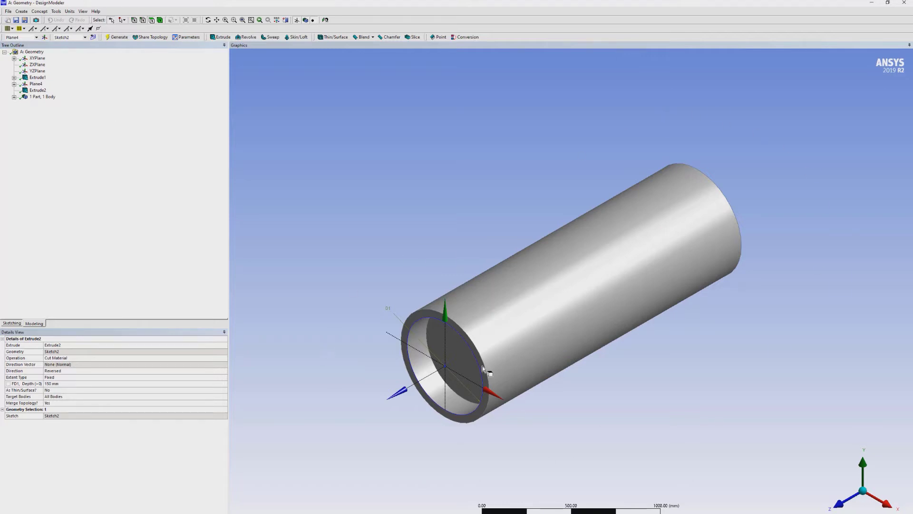
Create Plane5 from Plane4 with an Offset Z of -150 mm and generate it.
{"action": "left_click", "coordinate": [464, 358]}
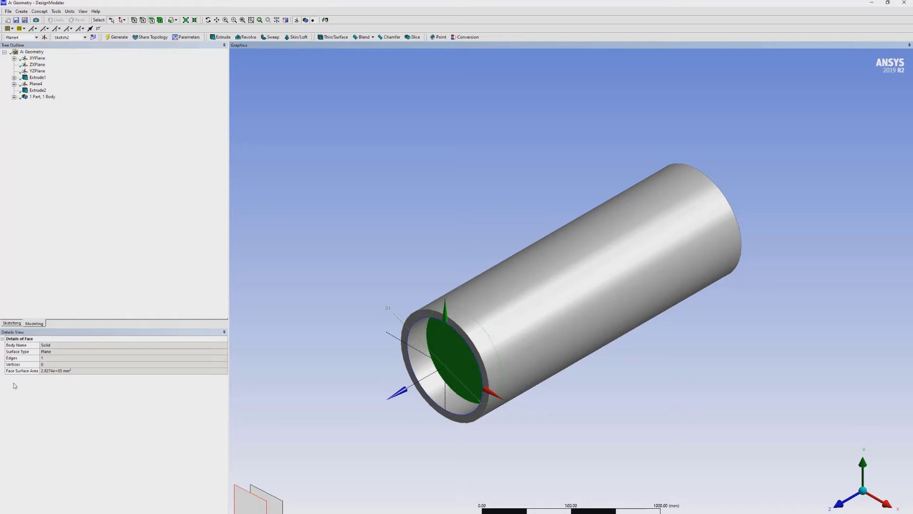
{"action": "left_click", "coordinate": [336, 365]}
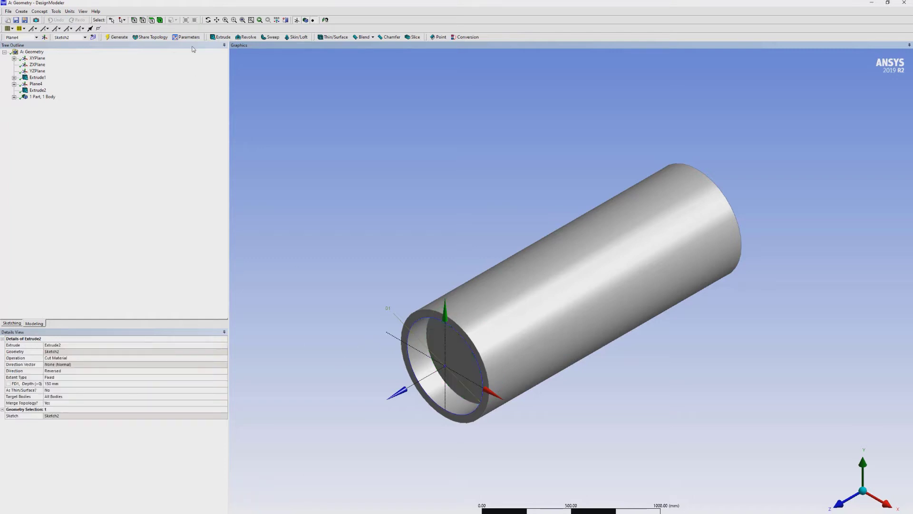
{"action": "left_click", "coordinate": [45, 38]}
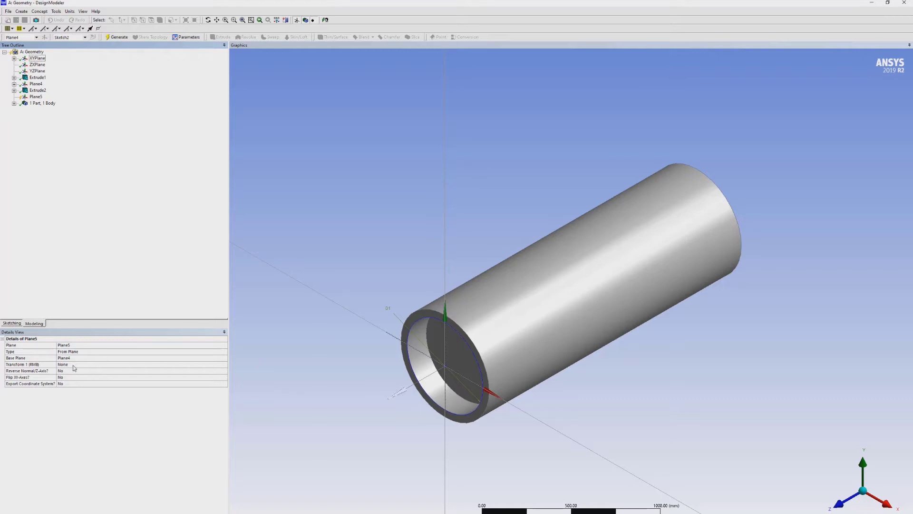
{"action": "left_click", "coordinate": [225, 370]}
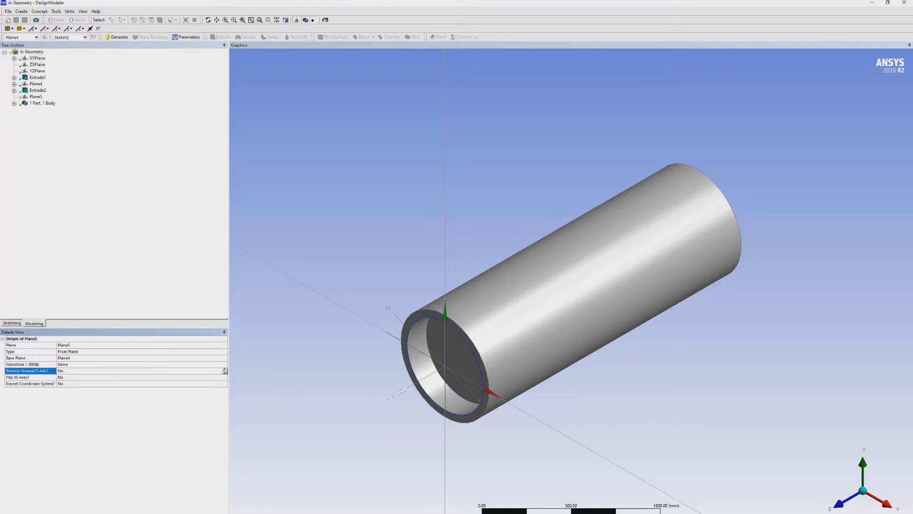
{"action": "left_click", "coordinate": [224, 364]}
{"action": "left_click", "coordinate": [224, 364]}
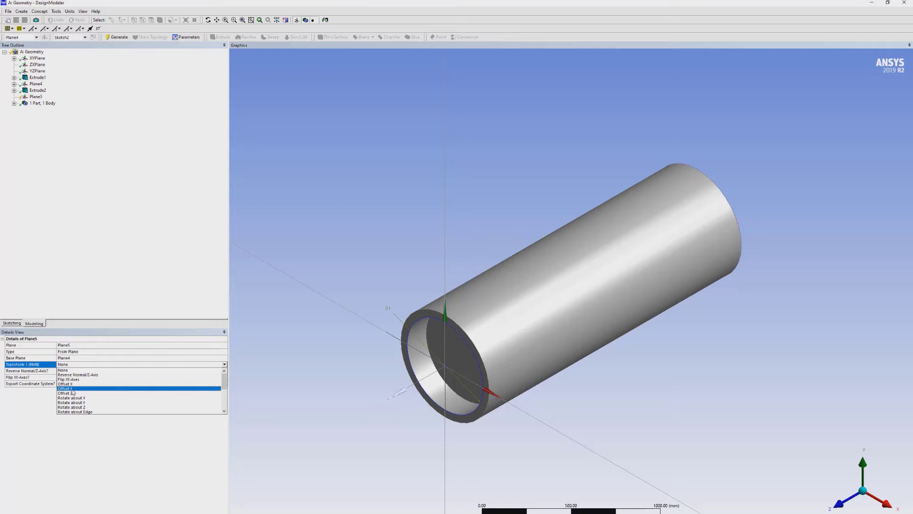
{"action": "left_click", "coordinate": [72, 392]}
{"action": "left_click", "coordinate": [82, 371]}
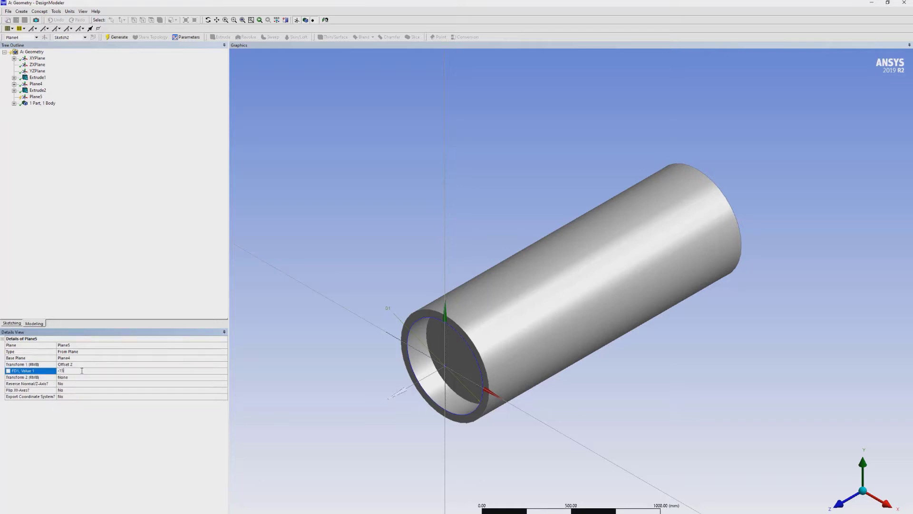
{"action": "type", "text": "-150"}
{"action": "key", "text": "Return"}
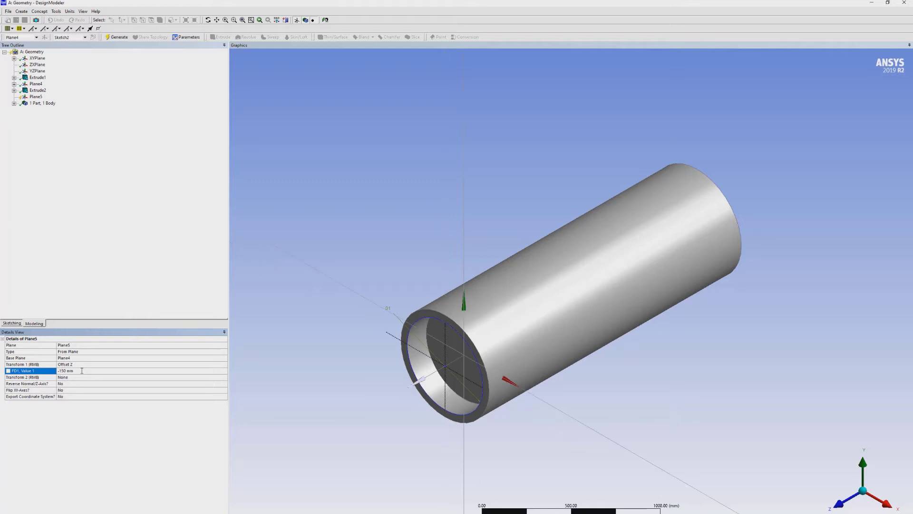
{"action": "left_click", "coordinate": [122, 37]}
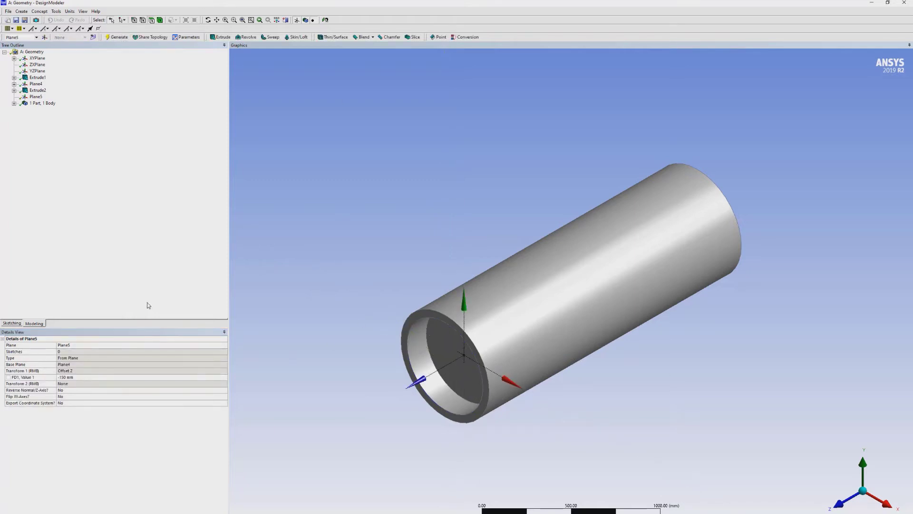
View the cylinder end along the Z axis and zoom in.
{"action": "left_click", "coordinate": [840, 502]}
{"action": "scroll", "coordinate": [601, 310], "scroll_direction": "up", "scroll_amount": 5}
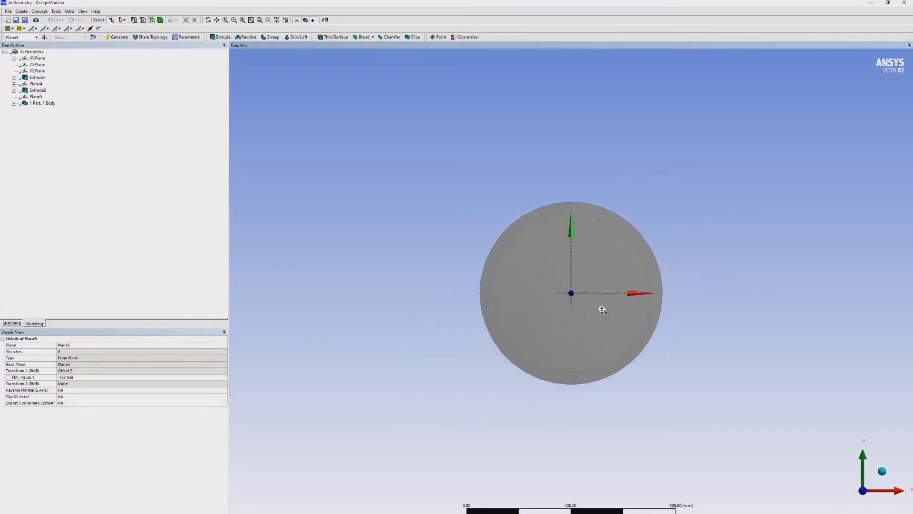
{"action": "scroll", "coordinate": [602, 309], "scroll_direction": "up", "scroll_amount": 1}
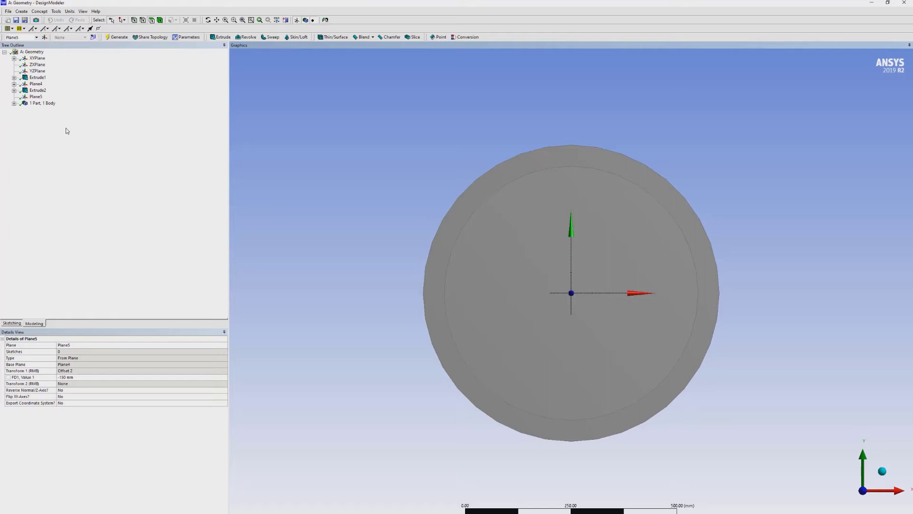
Draw a small circle on Plane5 centred on the vertical axis.
{"action": "left_click", "coordinate": [33, 325]}
{"action": "left_click", "coordinate": [12, 324]}
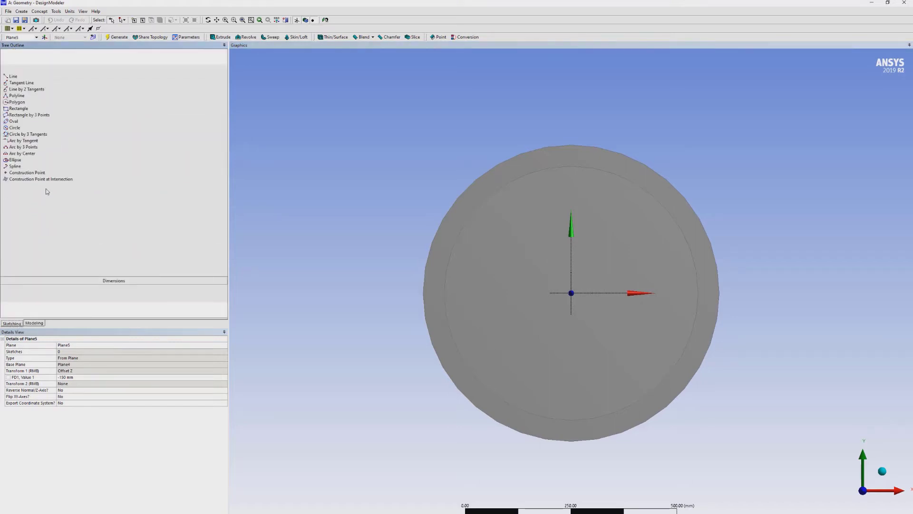
{"action": "left_click", "coordinate": [17, 112]}
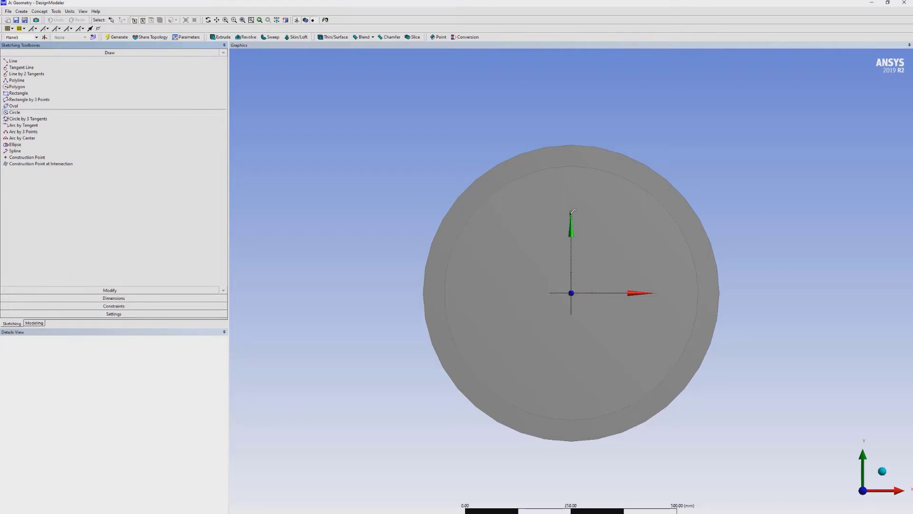
{"action": "left_click", "coordinate": [571, 214]}
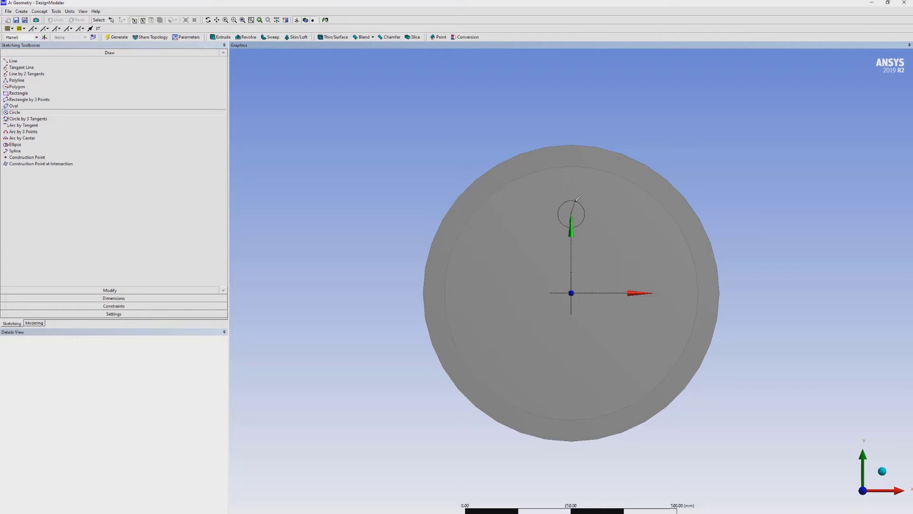
{"action": "left_click", "coordinate": [577, 216]}
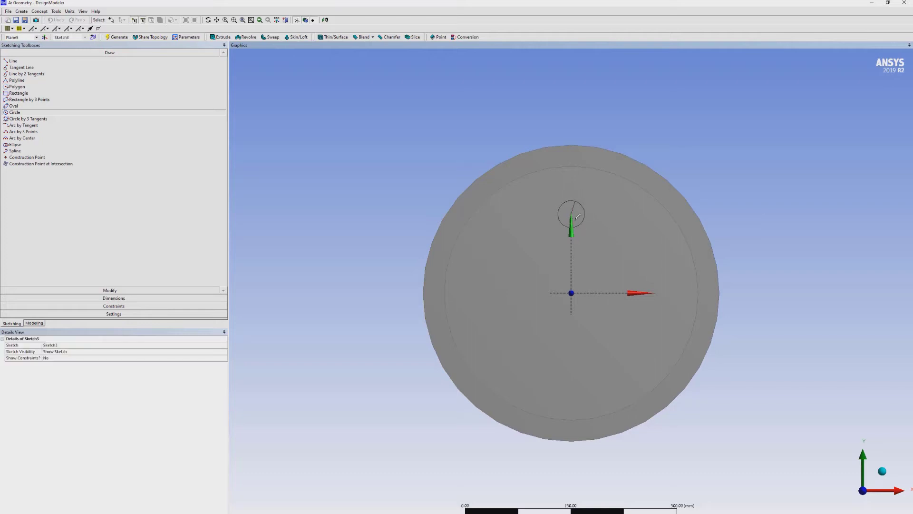
Dimension the circle: 20 mm diameter, 200 mm vertical distance from the origin.
{"action": "left_click", "coordinate": [112, 298]}
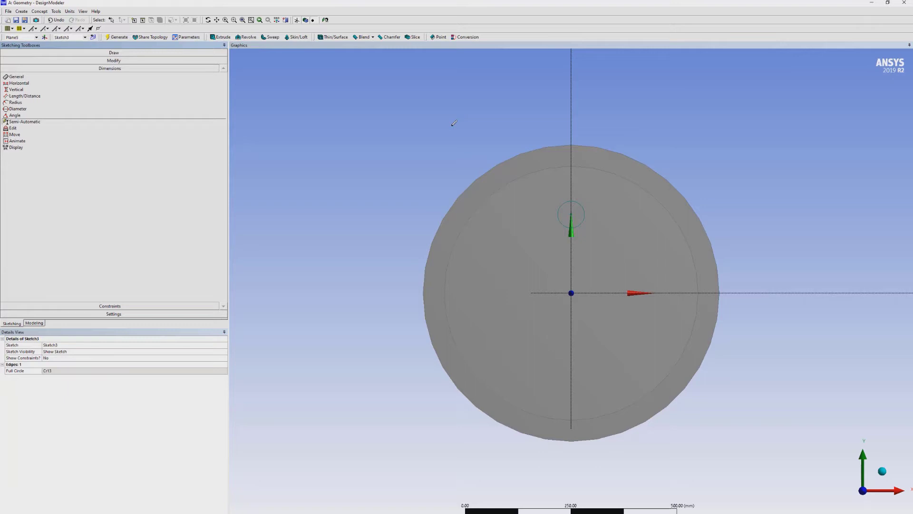
{"action": "left_click", "coordinate": [590, 174]}
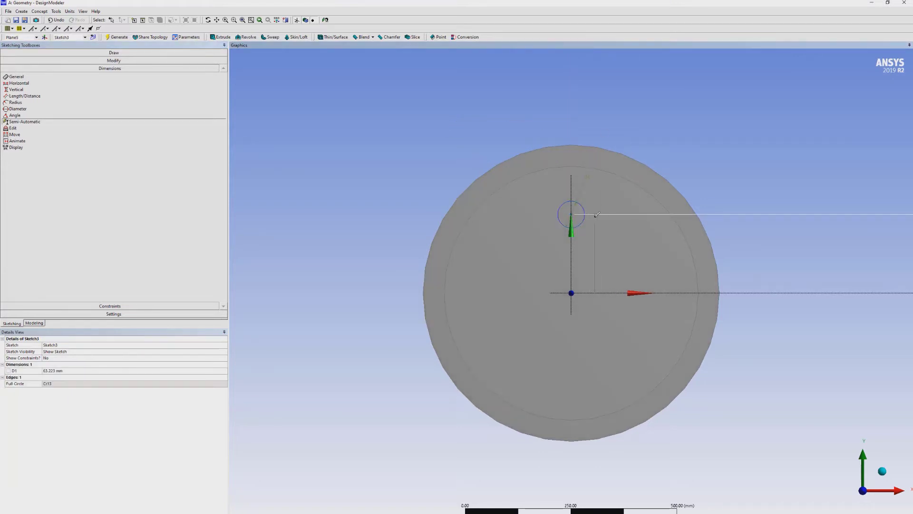
{"action": "left_click", "coordinate": [597, 223]}
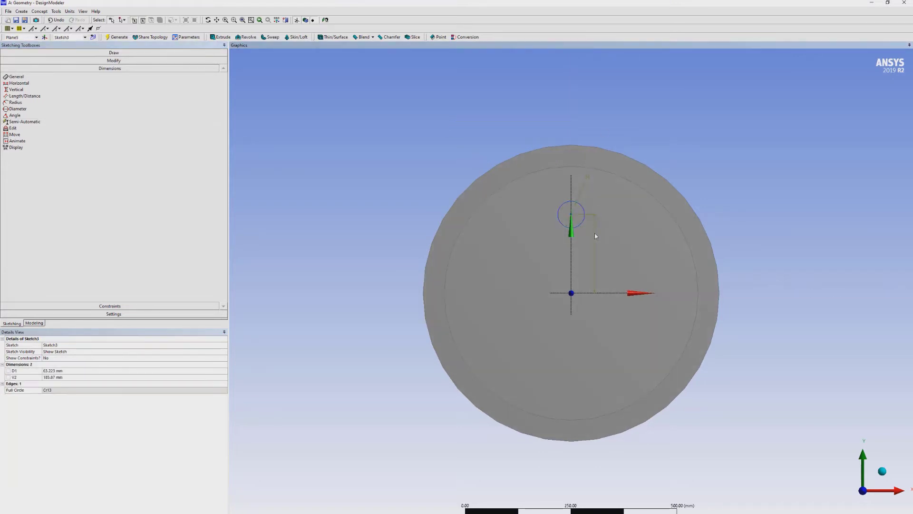
{"action": "left_click", "coordinate": [51, 370]}
{"action": "type", "text": "2"}
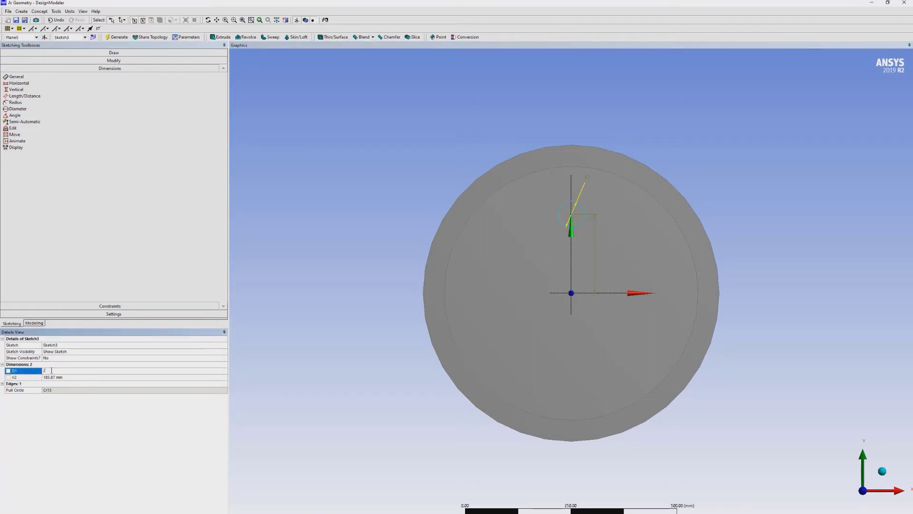
{"action": "type", "text": "0"}
{"action": "key", "text": "Return"}
{"action": "left_click", "coordinate": [88, 377]}
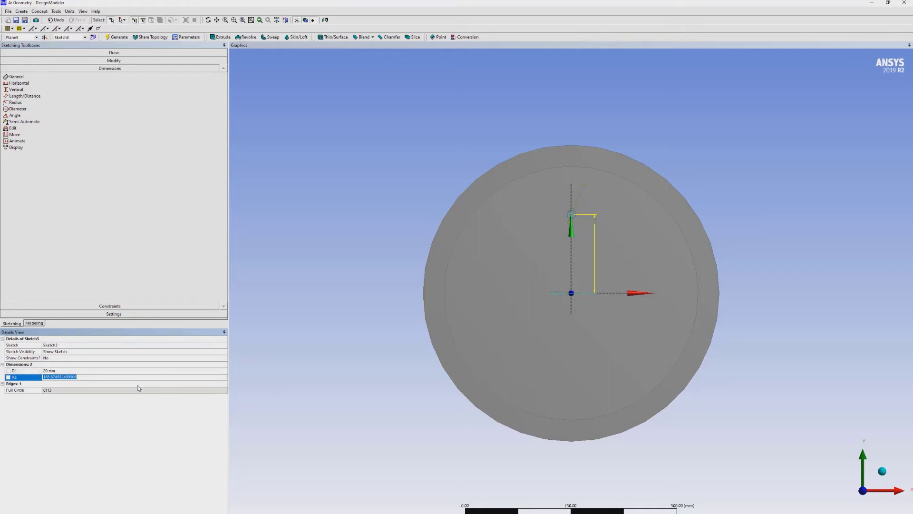
{"action": "type", "text": "200"}
{"action": "key", "text": "Return"}
Extrude Sketch3 50 mm deep as a separate Add Frozen body.
{"action": "left_click", "coordinate": [220, 37]}
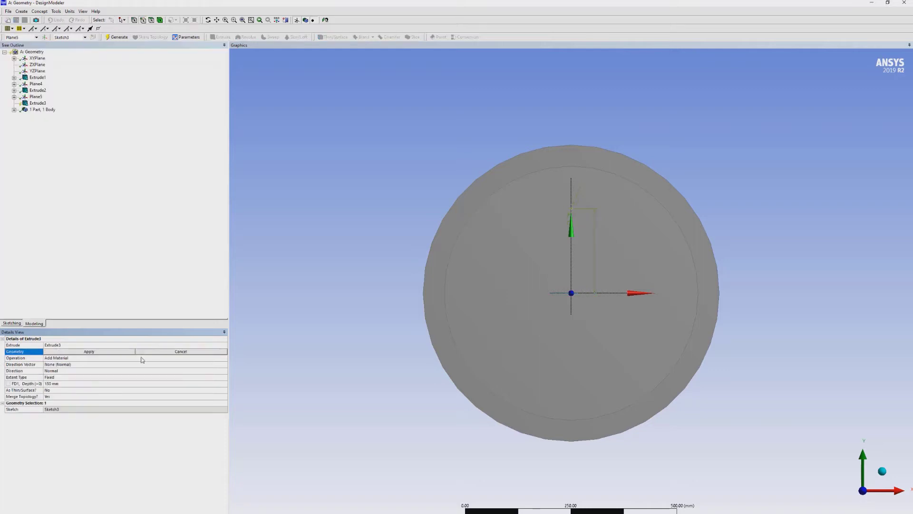
{"action": "left_click", "coordinate": [58, 383]}
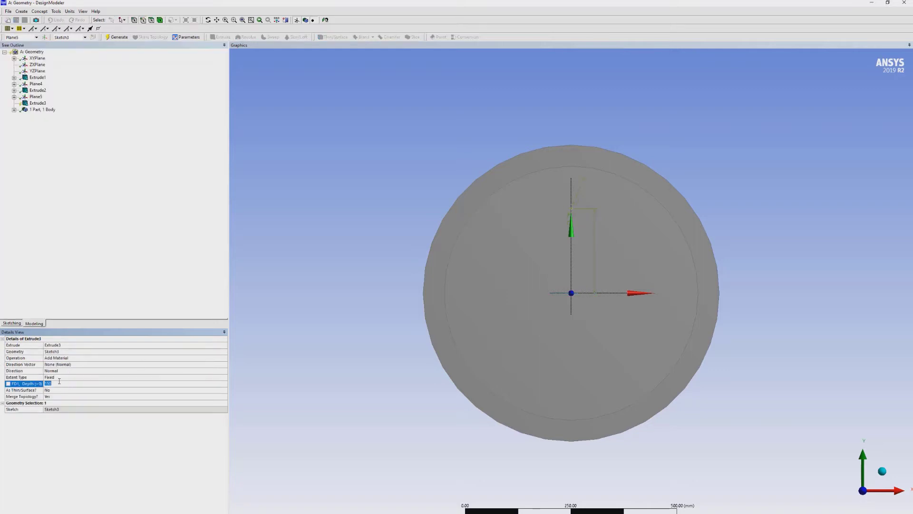
{"action": "type", "text": "50"}
{"action": "key", "text": "Return"}
{"action": "left_click", "coordinate": [74, 358]}
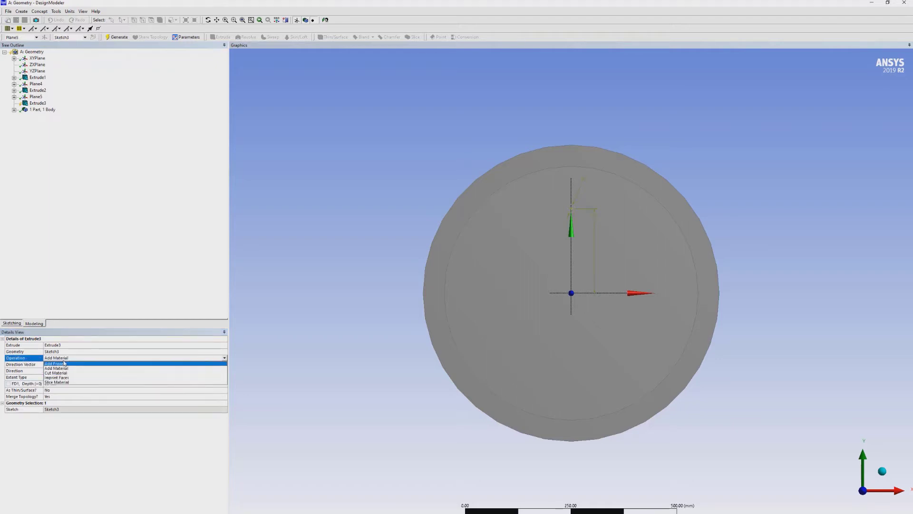
{"action": "left_click", "coordinate": [64, 363]}
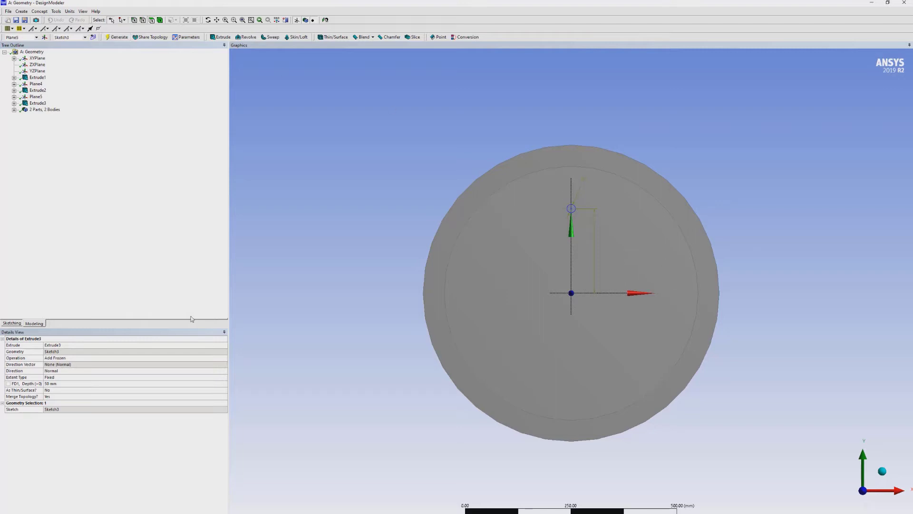
{"action": "left_click", "coordinate": [21, 12]}
Start a circular pattern using the small inlet body as its geometry.
{"action": "left_click", "coordinate": [43, 100]}
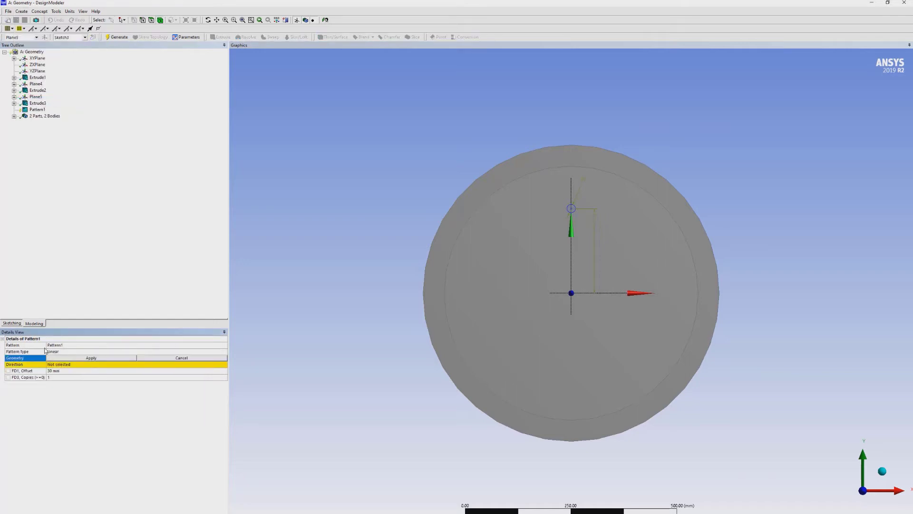
{"action": "left_click", "coordinate": [224, 351]}
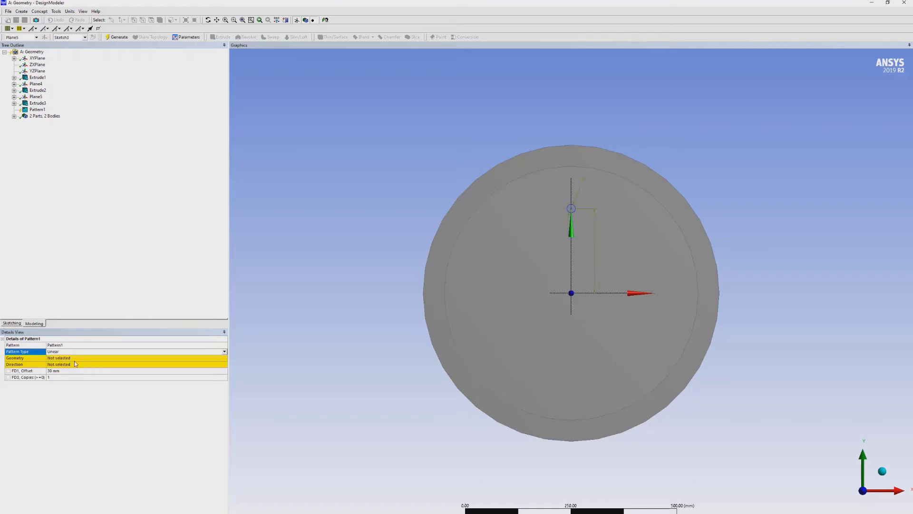
{"action": "left_click", "coordinate": [75, 364]}
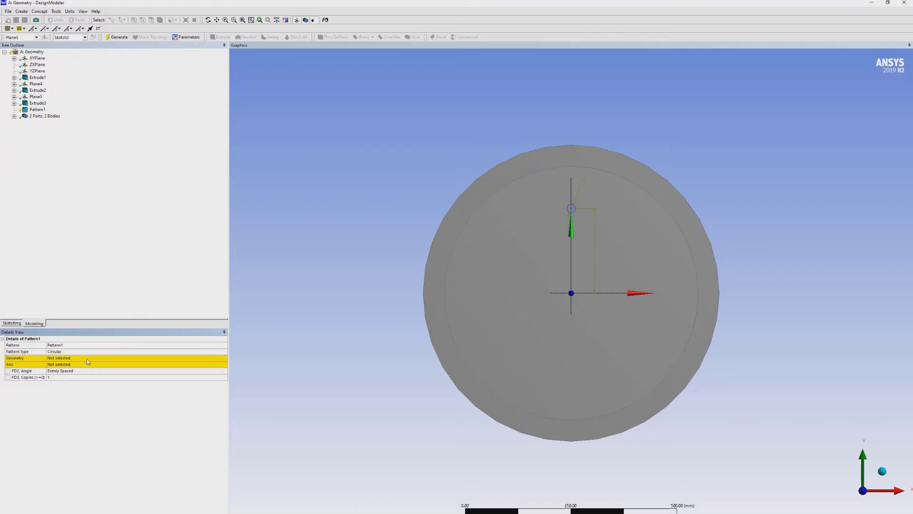
{"action": "left_click", "coordinate": [222, 358]}
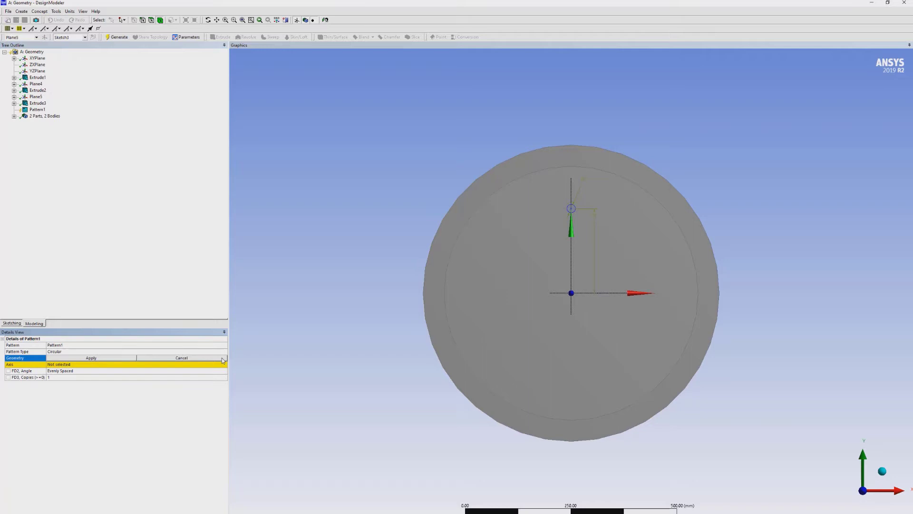
{"action": "left_click", "coordinate": [118, 358]}
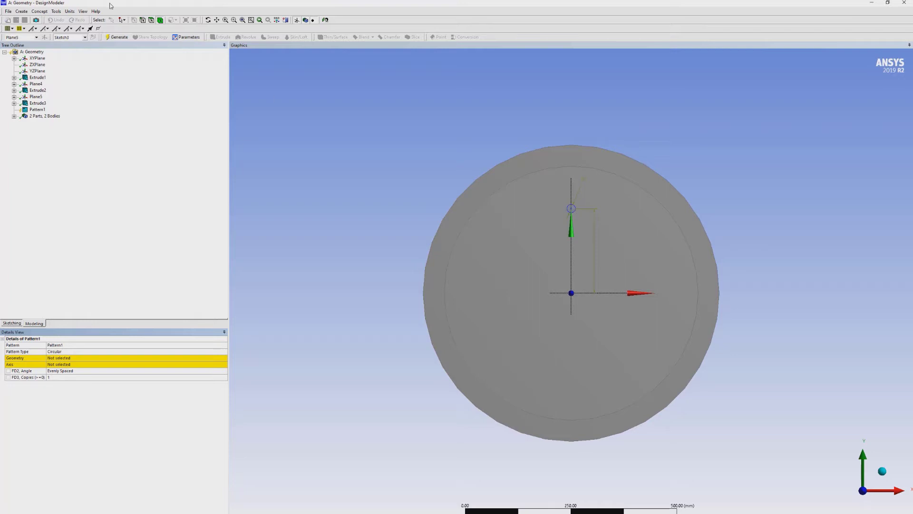
{"action": "left_click", "coordinate": [153, 21]}
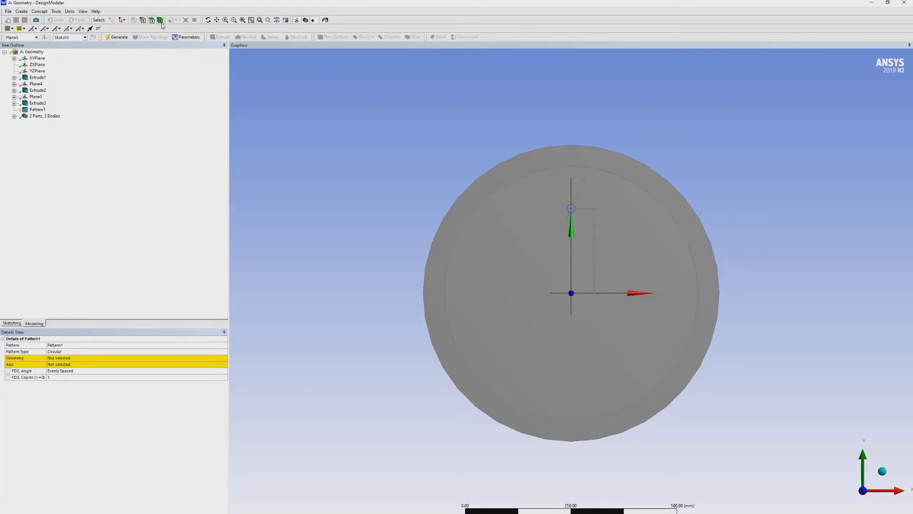
{"action": "left_click", "coordinate": [574, 208]}
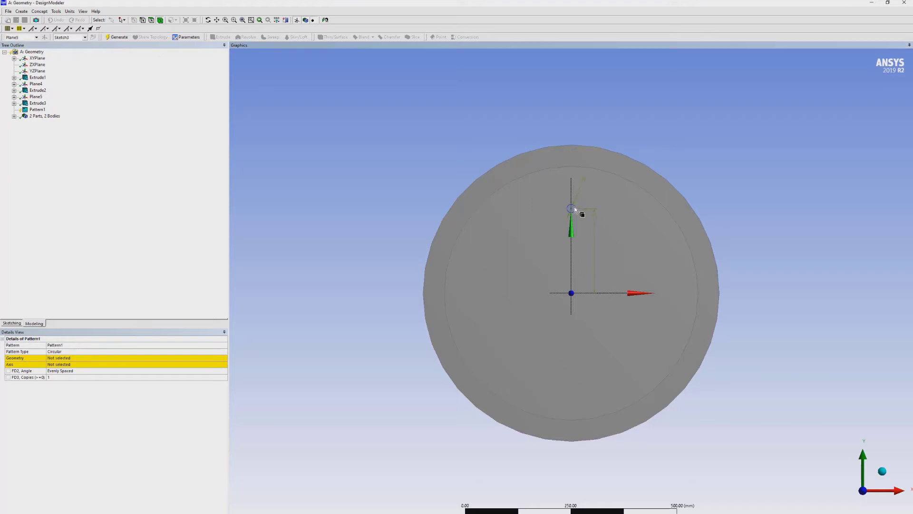
{"action": "left_click", "coordinate": [70, 359]}
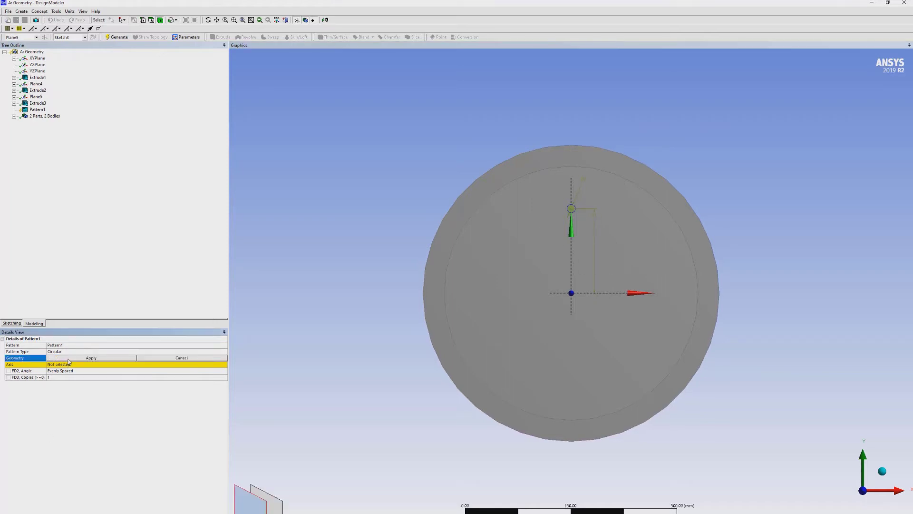
{"action": "left_click", "coordinate": [74, 359]}
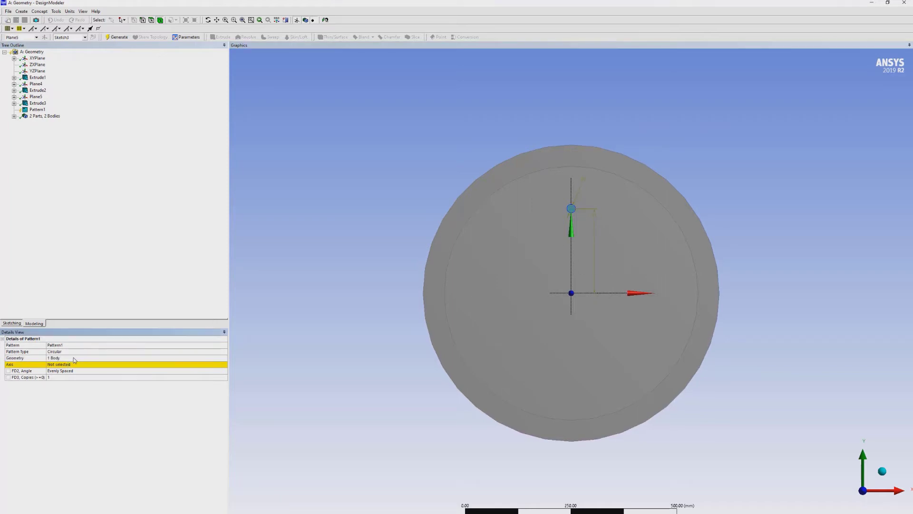
Use the inner end-face normal as the axis with 5 copies, generate, and view head-on.
{"action": "left_click", "coordinate": [109, 367]}
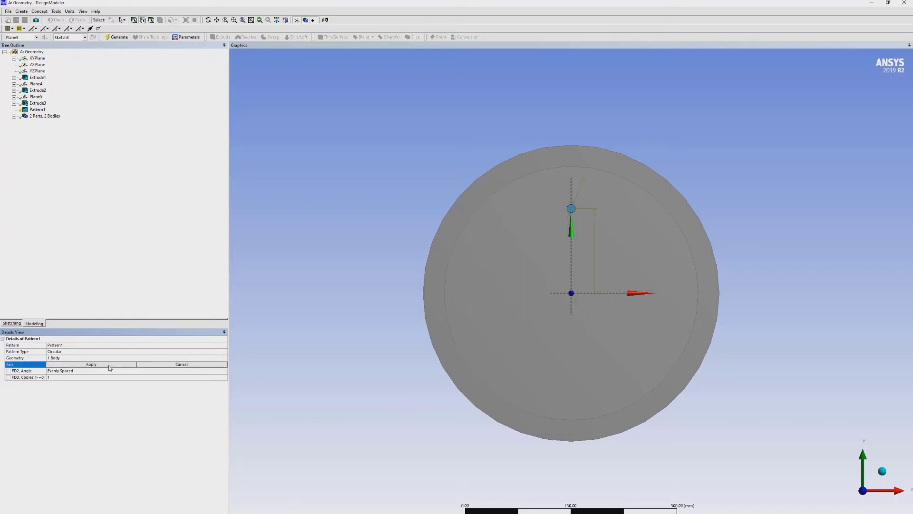
{"action": "left_click", "coordinate": [152, 20]}
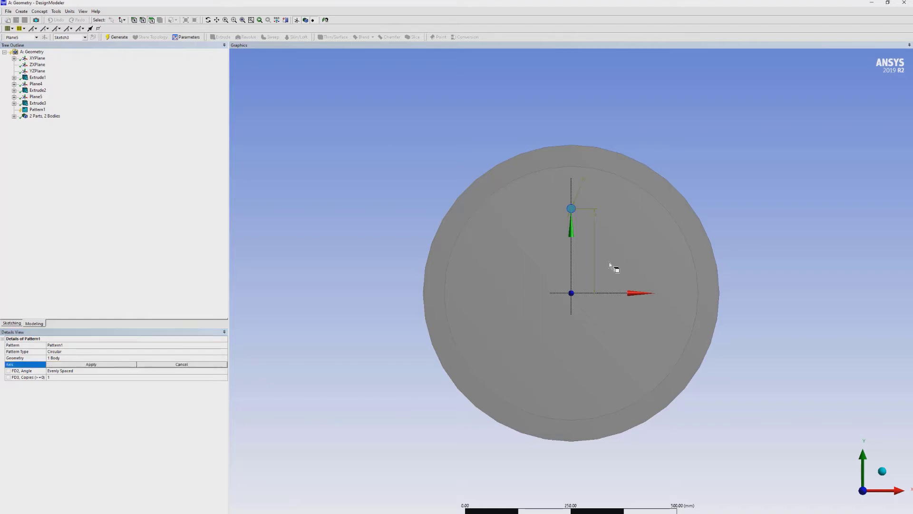
{"action": "left_click", "coordinate": [533, 267]}
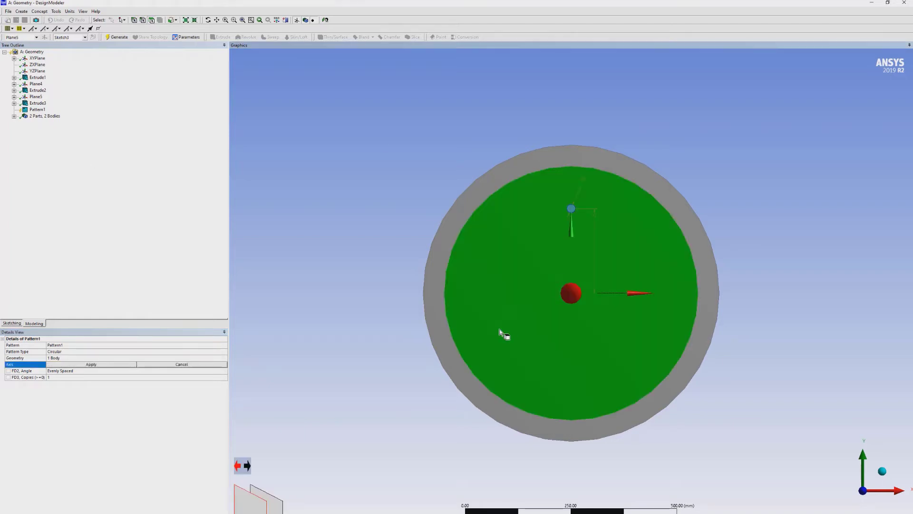
{"action": "left_click", "coordinate": [124, 365]}
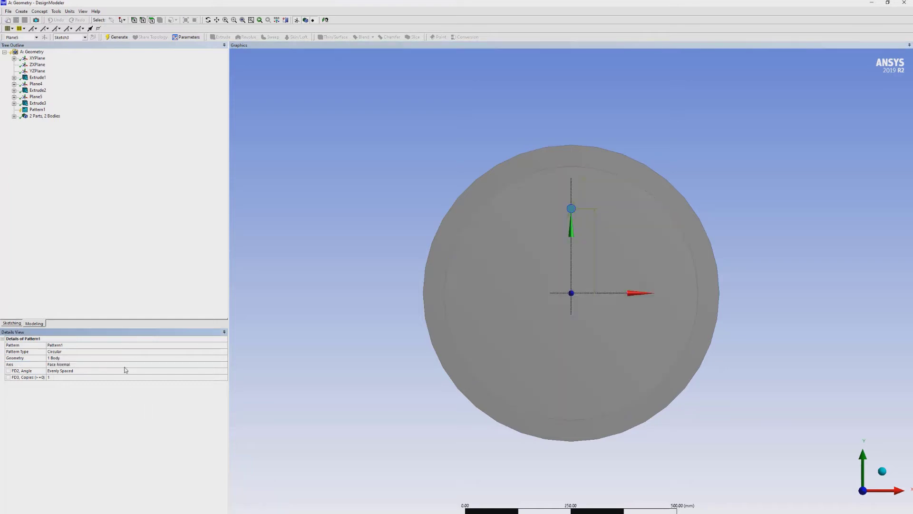
{"action": "left_click", "coordinate": [89, 376]}
{"action": "left_click", "coordinate": [110, 37]}
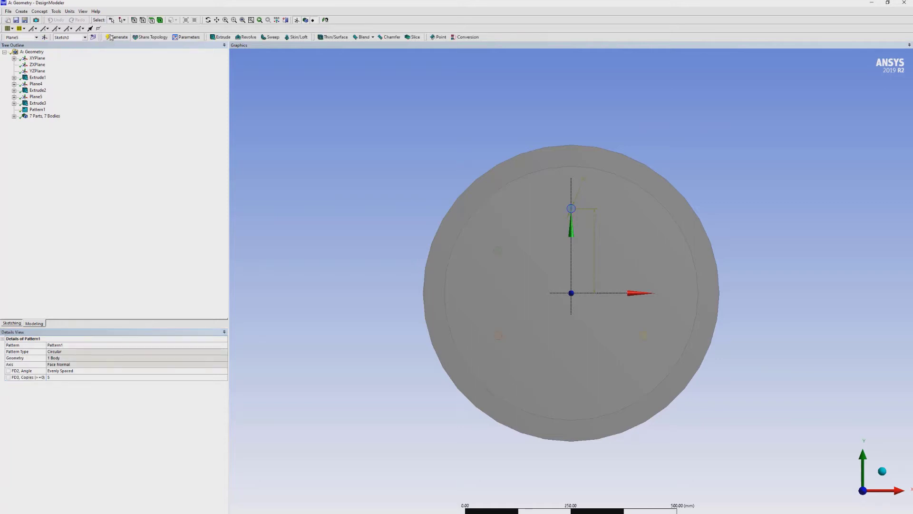
{"action": "left_click", "coordinate": [882, 471]}
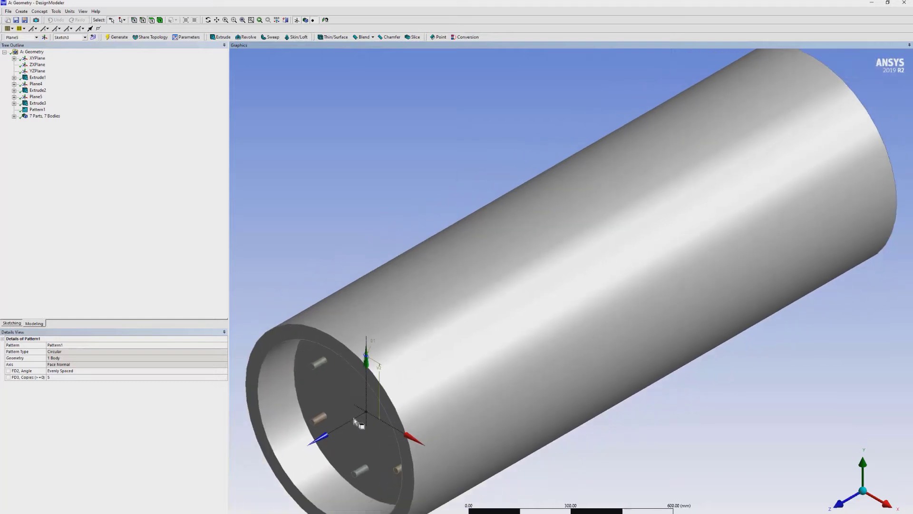
{"action": "left_click", "coordinate": [846, 507]}
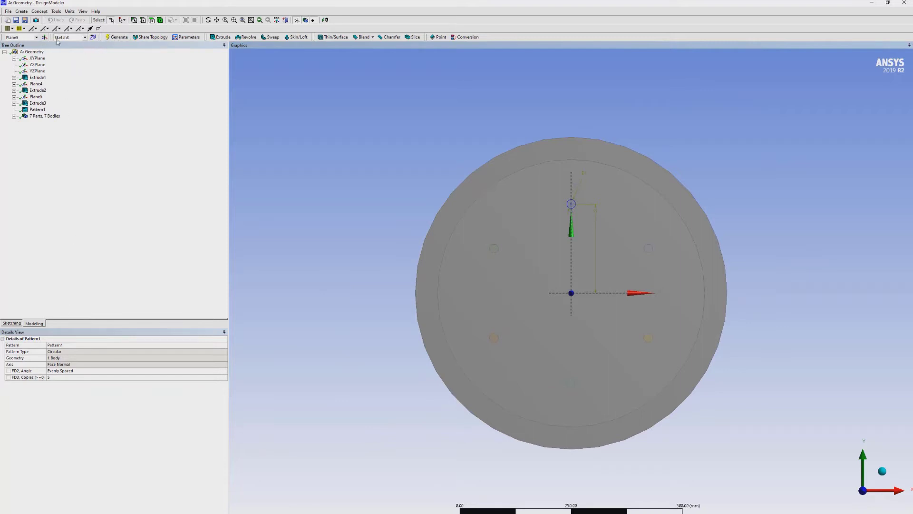
Add Sketch4 on Plane5 and draw a circle centred on the vertical axis.
{"action": "left_click", "coordinate": [14, 96]}
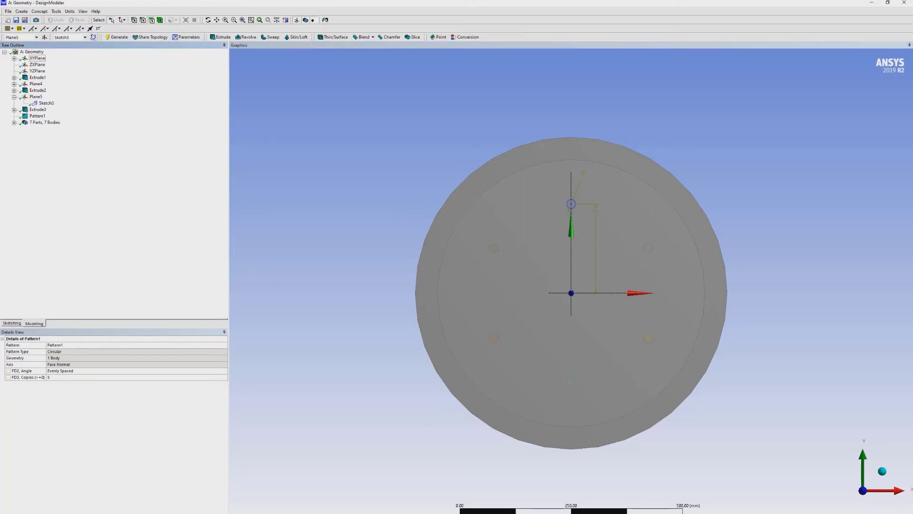
{"action": "left_click", "coordinate": [93, 37]}
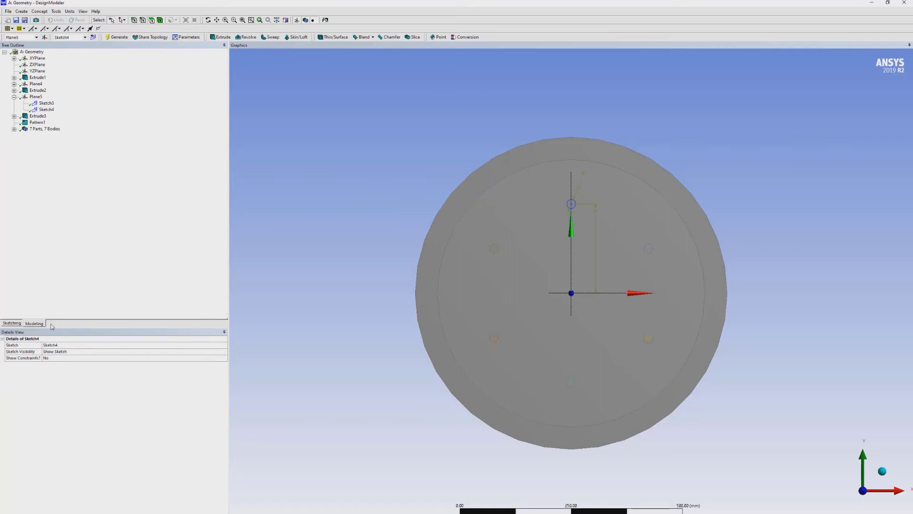
{"action": "left_click", "coordinate": [18, 324]}
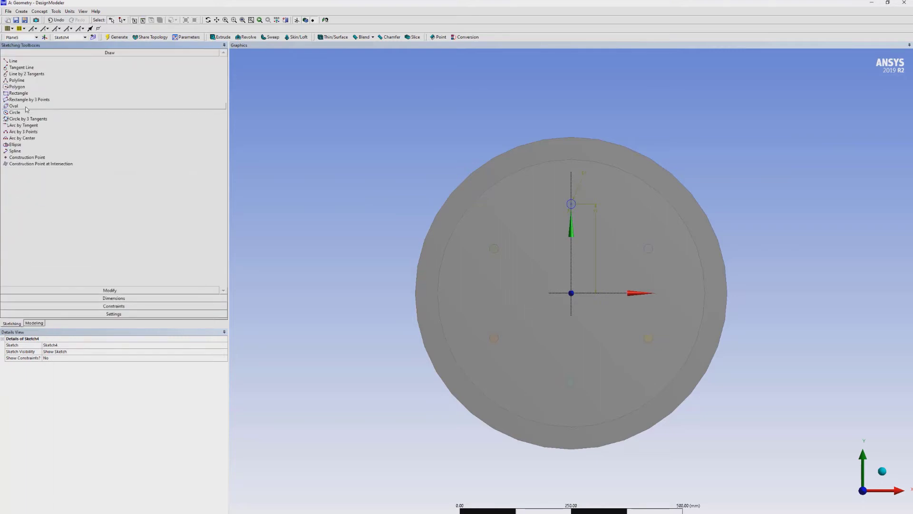
{"action": "left_click", "coordinate": [23, 112]}
{"action": "left_click", "coordinate": [571, 247]}
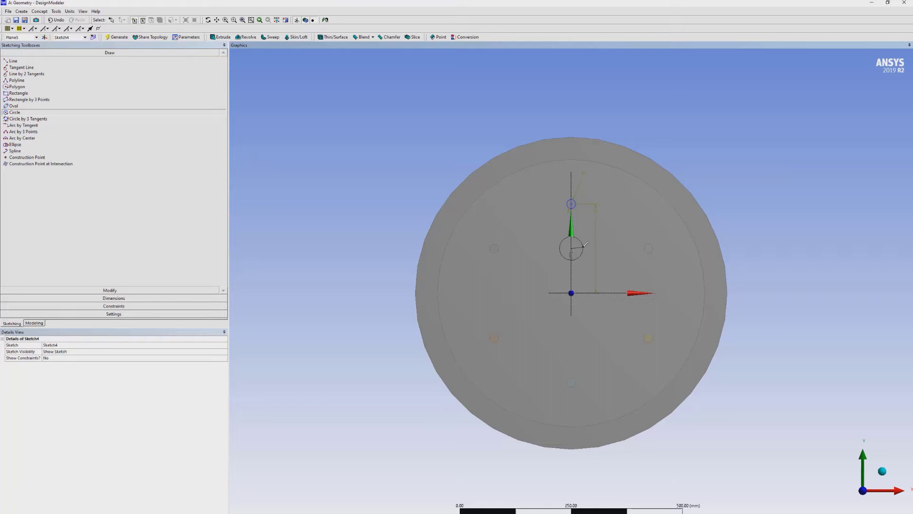
{"action": "left_click", "coordinate": [584, 245]}
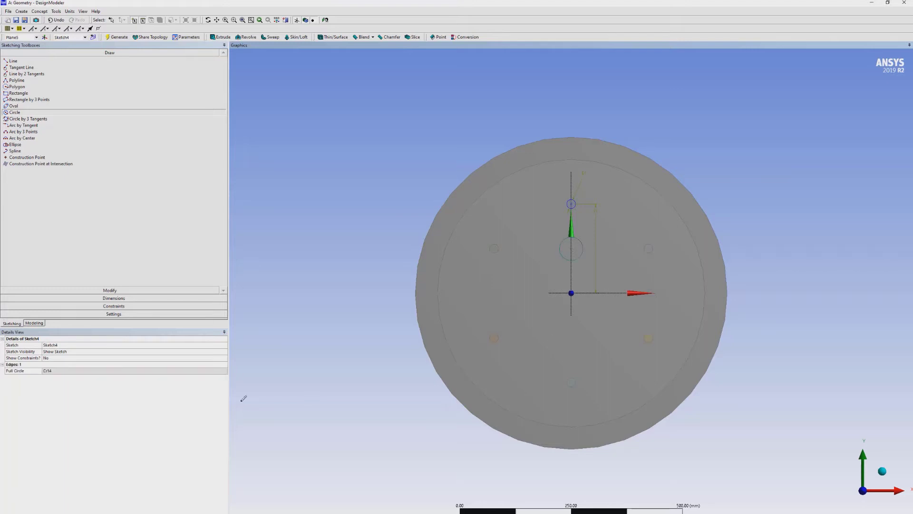
Dimension the circle to a 35 mm diameter (D3), 100 mm (V4) above the centre.
{"action": "left_click", "coordinate": [108, 299]}
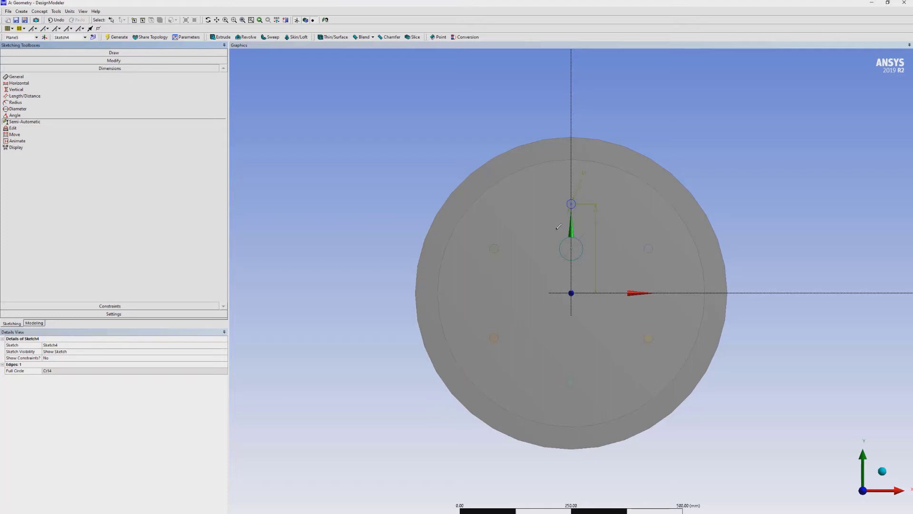
{"action": "left_click", "coordinate": [558, 252]}
{"action": "left_click", "coordinate": [541, 293]}
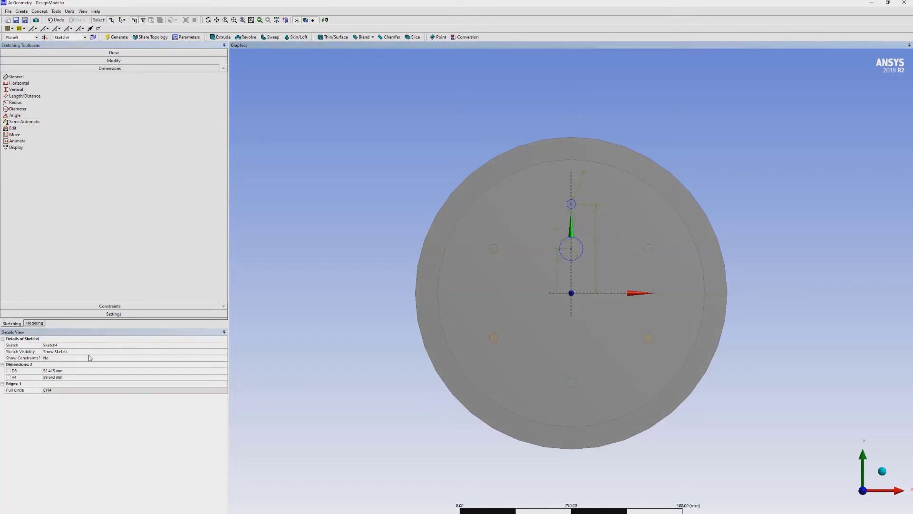
{"action": "left_click", "coordinate": [85, 370]}
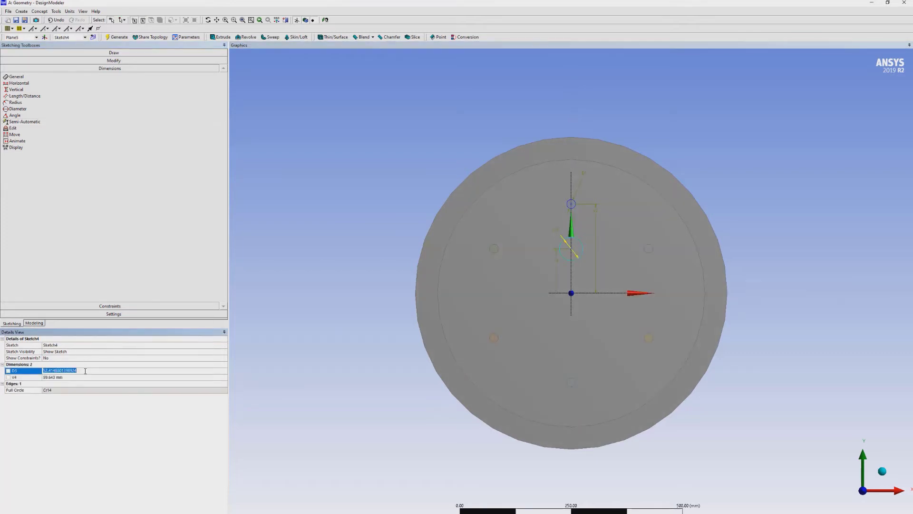
{"action": "type", "text": "35"}
{"action": "key", "text": "Return"}
{"action": "left_click", "coordinate": [113, 376]}
{"action": "type", "text": "100"}
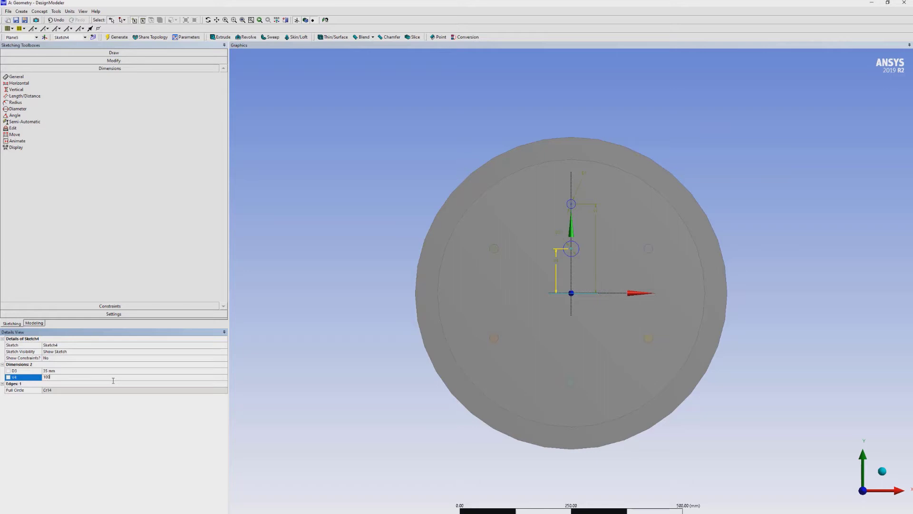
{"action": "key", "text": "Return"}
{"action": "left_click", "coordinate": [221, 37]}
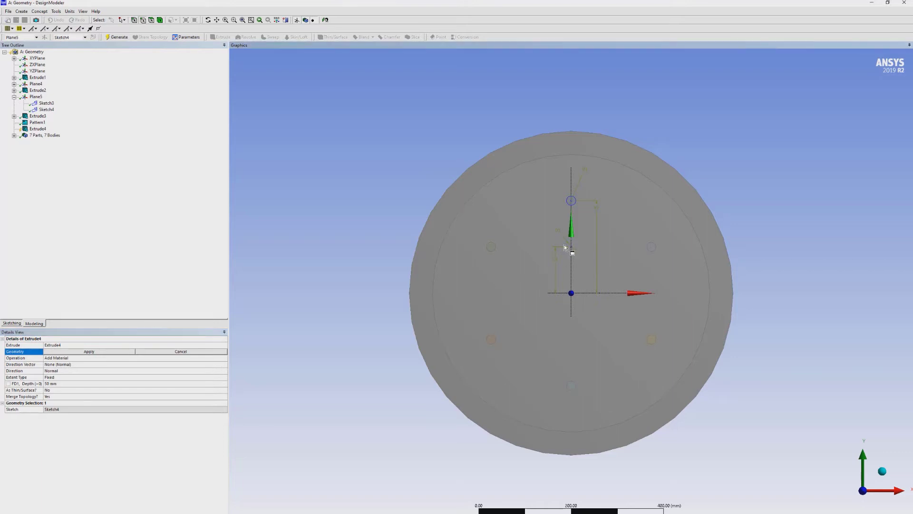
Extrude Sketch4's 35 mm circle 50 mm as an Add Frozen body, then check the solid bodies list.
{"action": "left_click", "coordinate": [104, 352]}
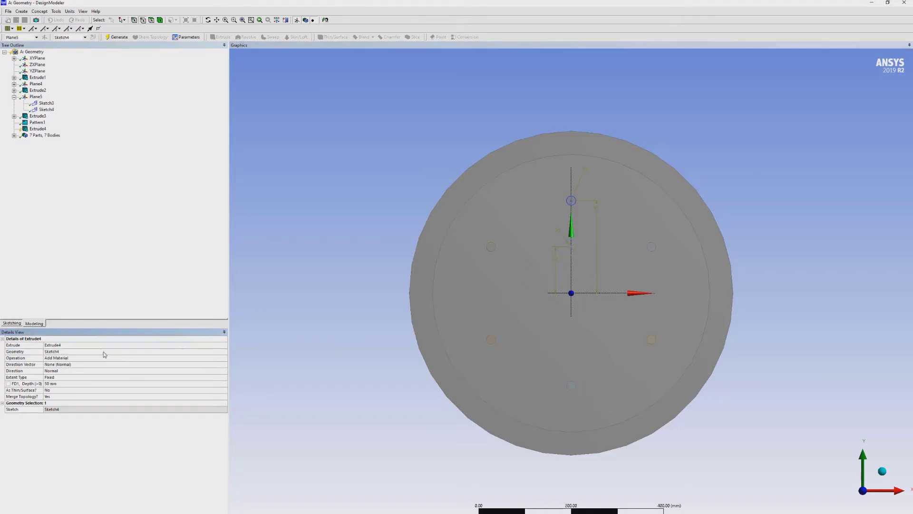
{"action": "left_click", "coordinate": [104, 358]}
{"action": "left_click", "coordinate": [224, 358]}
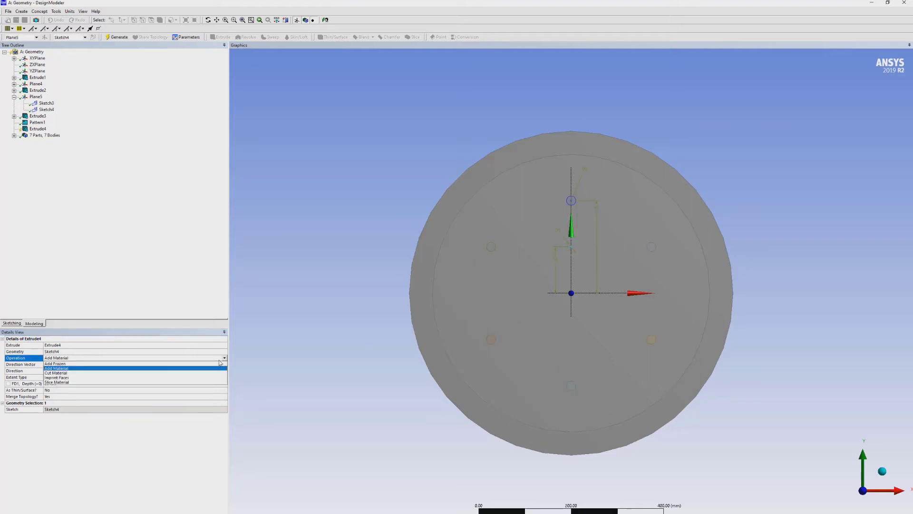
{"action": "left_click", "coordinate": [135, 364]}
{"action": "left_click", "coordinate": [15, 135]}
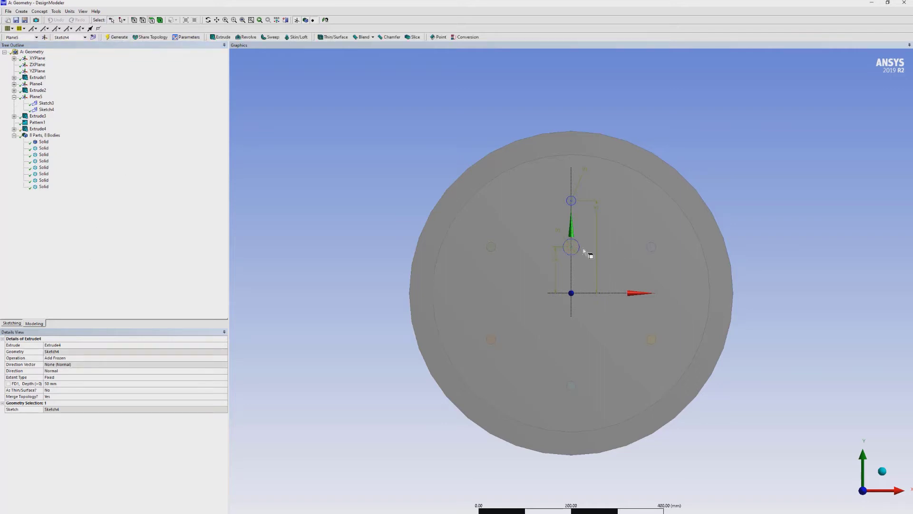
Circular-pattern the 35 mm body into 3 copies about the disc face normal.
{"action": "left_click", "coordinate": [21, 11]}
{"action": "left_click", "coordinate": [44, 99]}
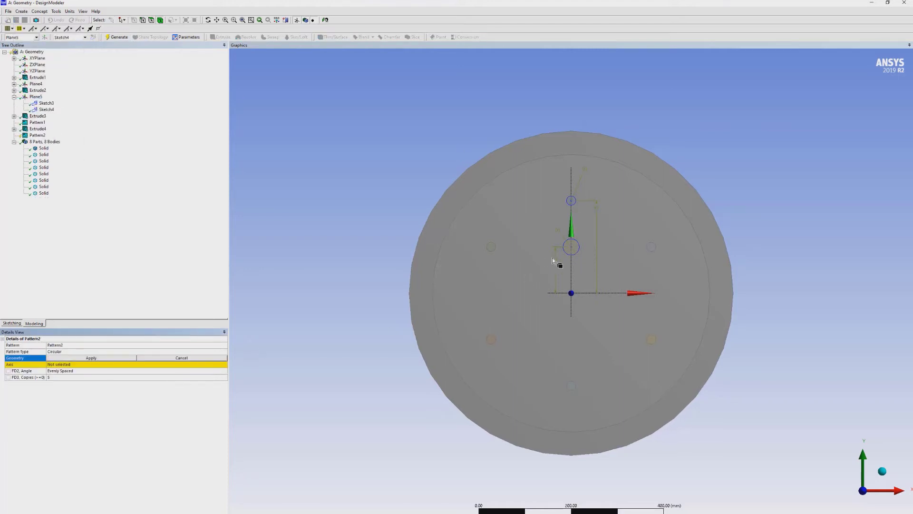
{"action": "left_click", "coordinate": [576, 249]}
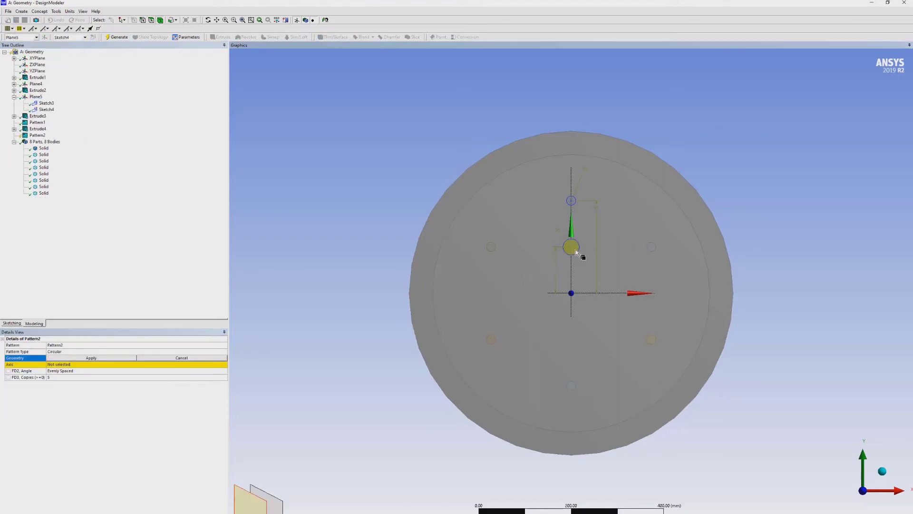
{"action": "left_click", "coordinate": [100, 358]}
{"action": "left_click", "coordinate": [72, 376]}
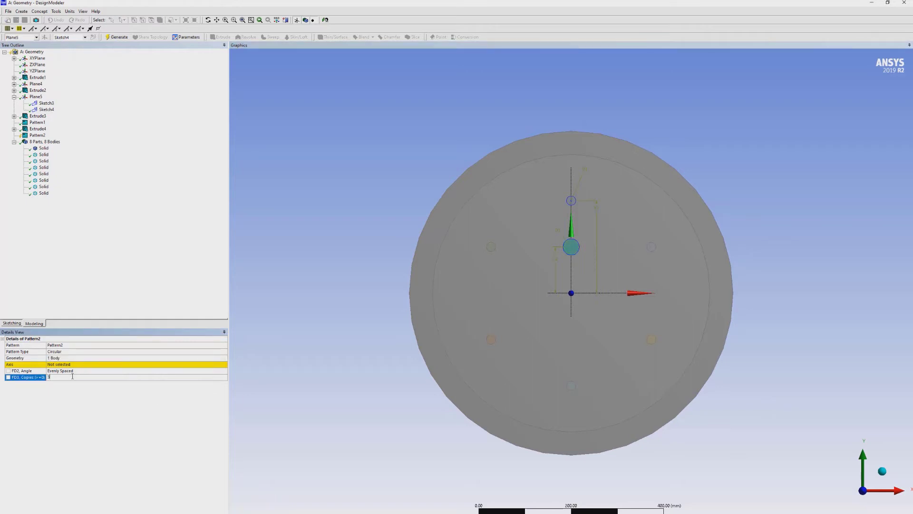
{"action": "left_click", "coordinate": [73, 364]}
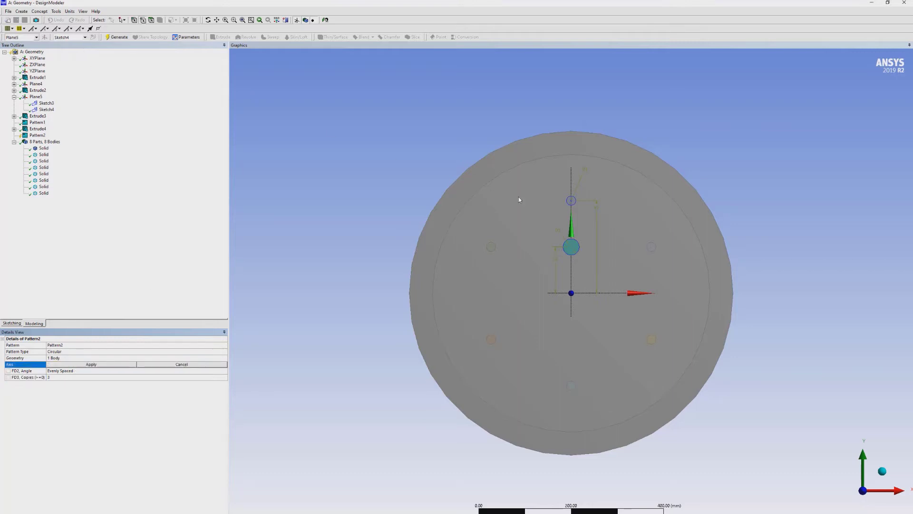
{"action": "left_click", "coordinate": [151, 20]}
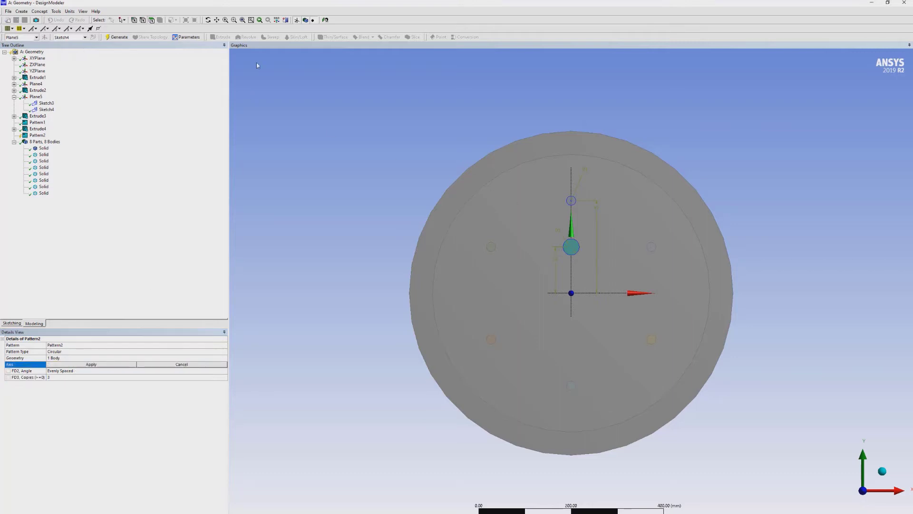
{"action": "left_click", "coordinate": [527, 202]}
{"action": "left_click", "coordinate": [120, 366]}
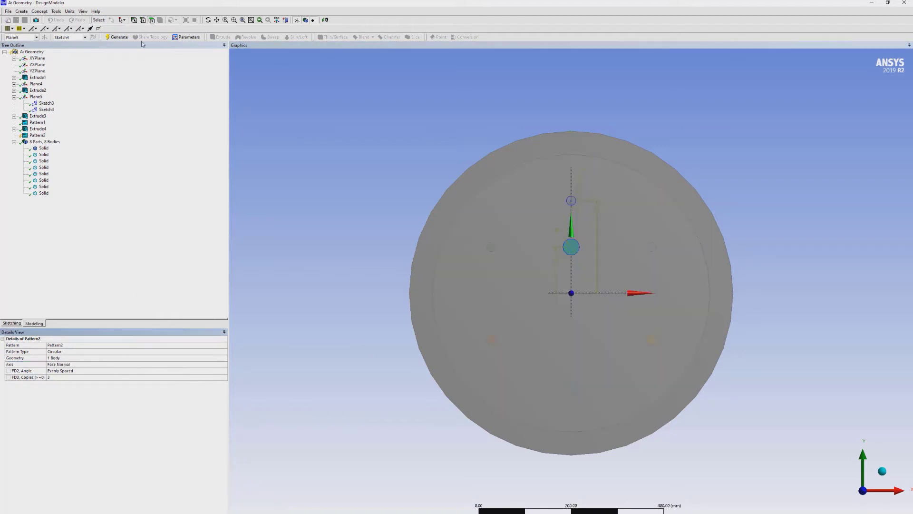
{"action": "left_click", "coordinate": [117, 37]}
Regenerate to create the 11 patterned bodies, zoom out, and view the end face along -Z.
{"action": "left_click", "coordinate": [886, 469]}
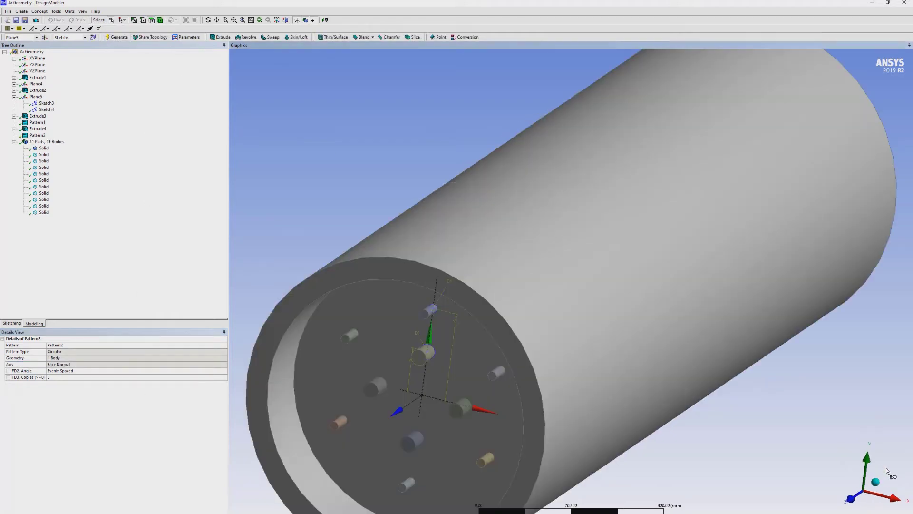
{"action": "scroll", "coordinate": [415, 428], "scroll_direction": "down", "scroll_amount": 2}
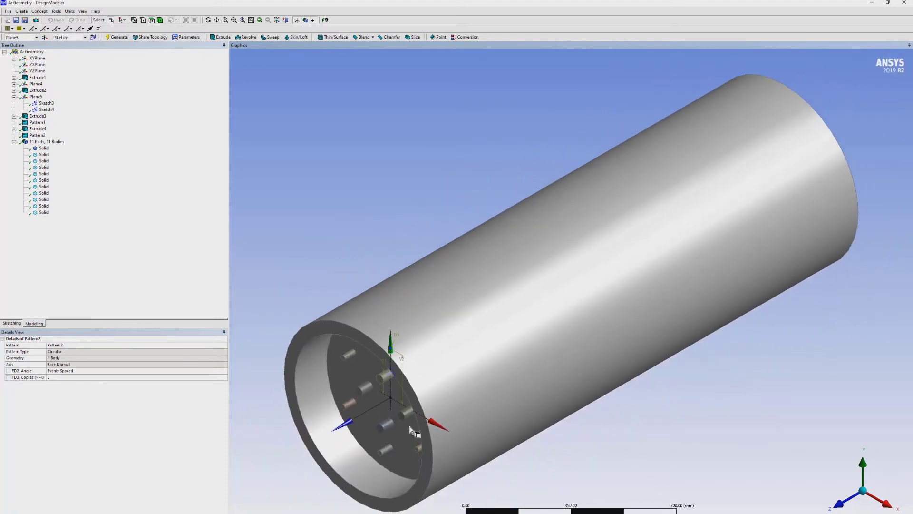
{"action": "scroll", "coordinate": [414, 431], "scroll_direction": "down", "scroll_amount": 1}
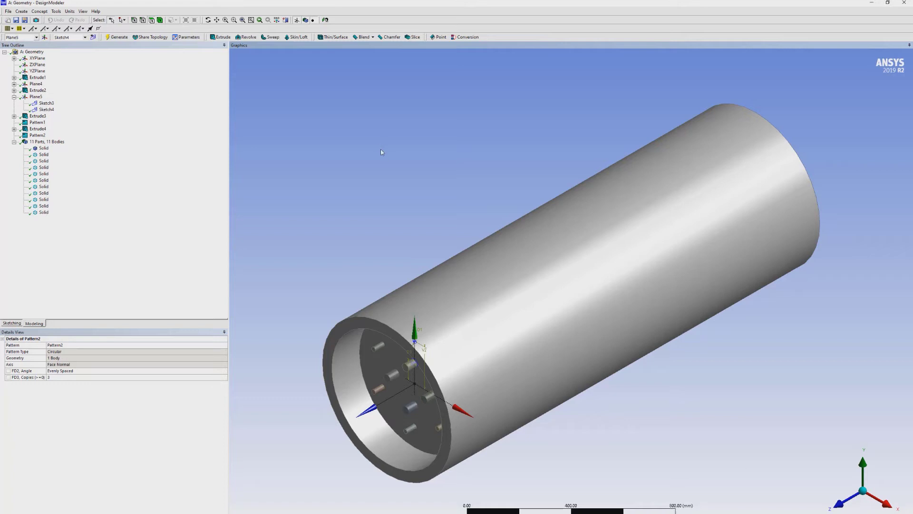
{"action": "left_click", "coordinate": [846, 502]}
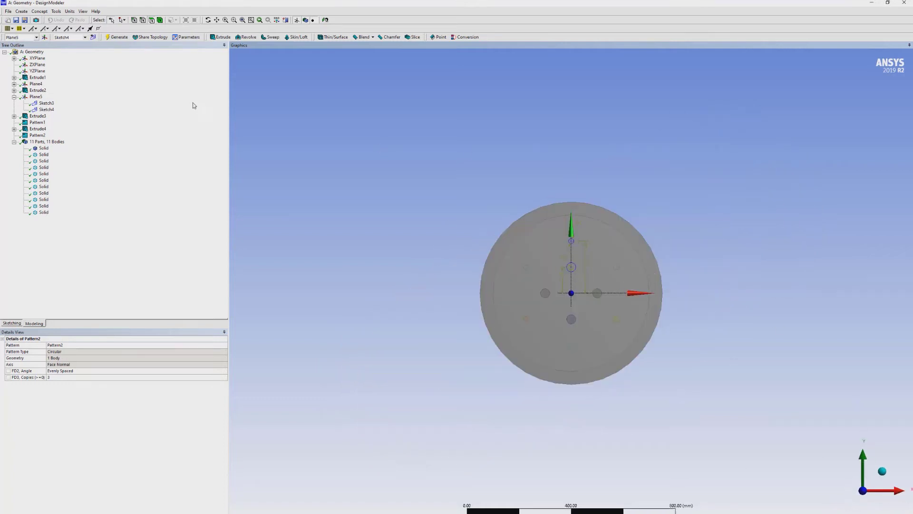
Start an Imprint Faces Boolean with the disc body as the target.
{"action": "left_click", "coordinate": [25, 11]}
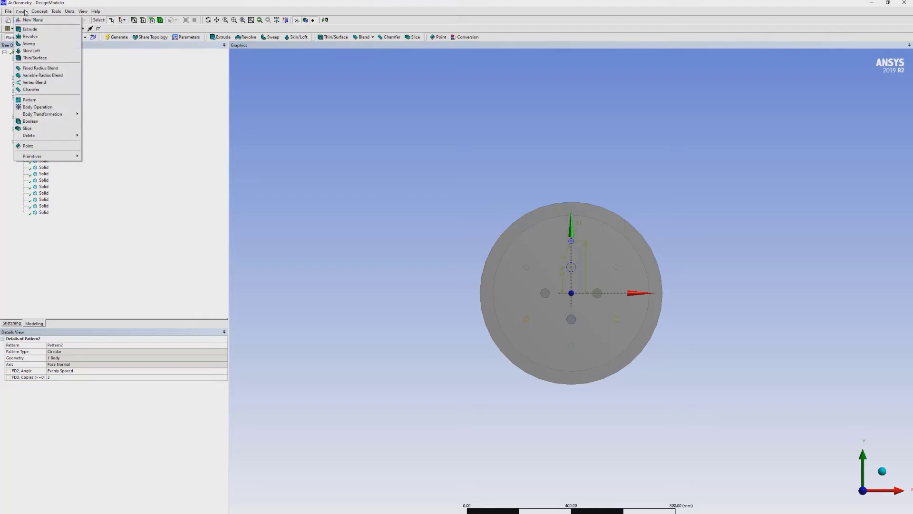
{"action": "left_click", "coordinate": [45, 121]}
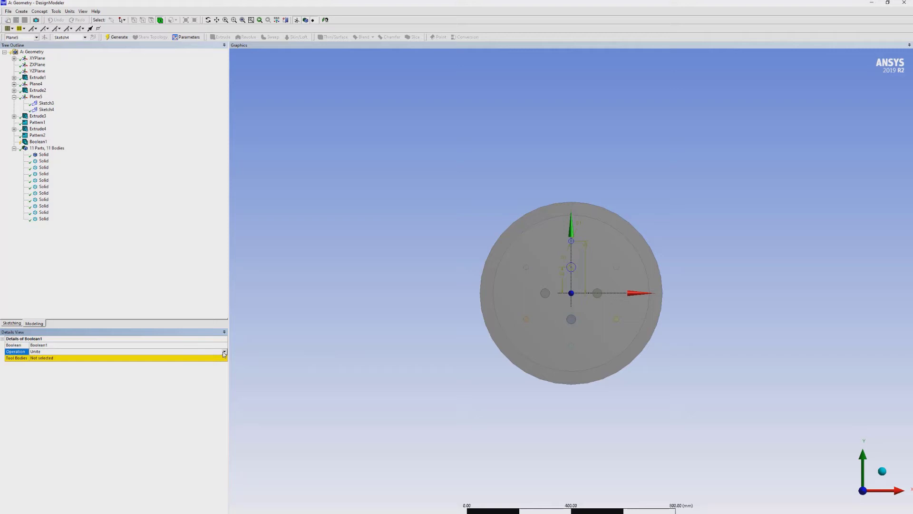
{"action": "left_click", "coordinate": [224, 352]}
{"action": "left_click", "coordinate": [93, 371]}
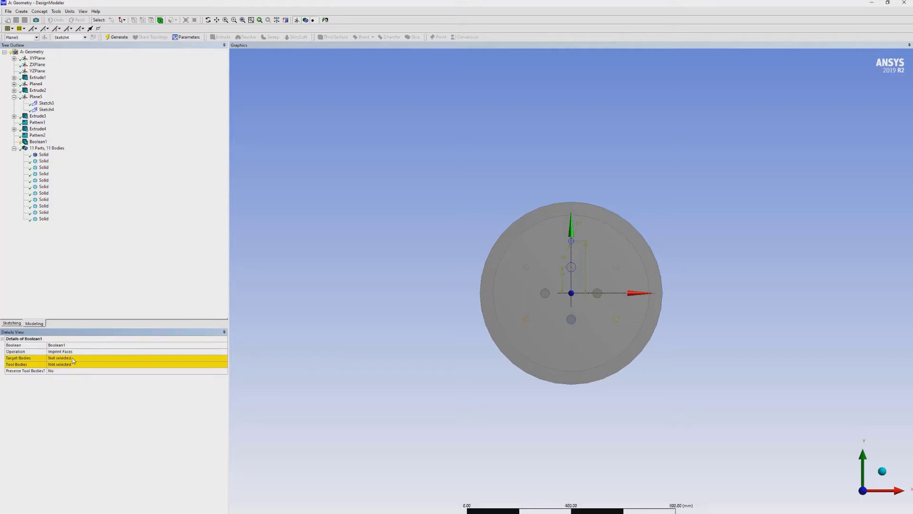
{"action": "left_click", "coordinate": [73, 359]}
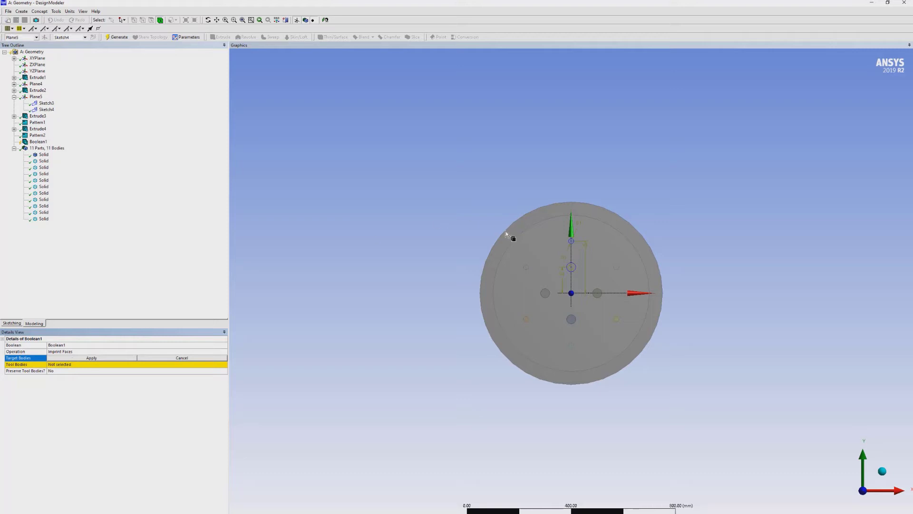
{"action": "left_click", "coordinate": [44, 155]}
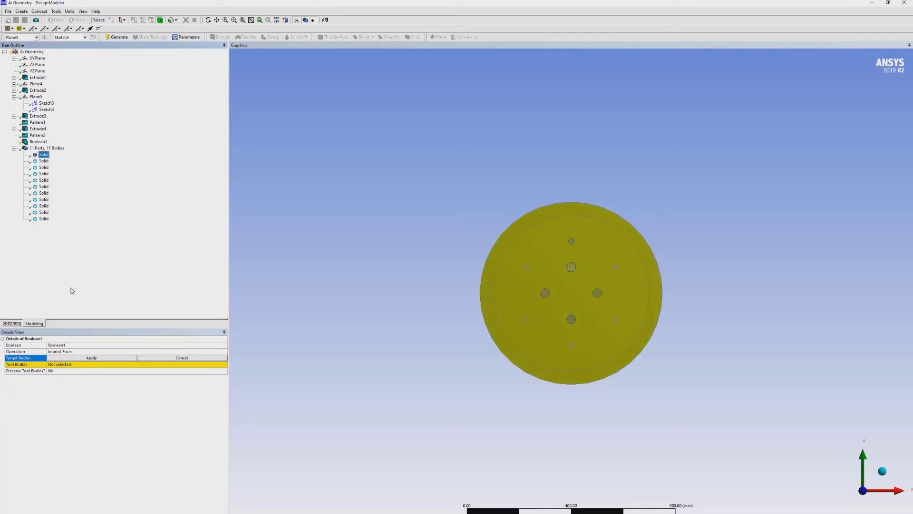
{"action": "left_click", "coordinate": [87, 359]}
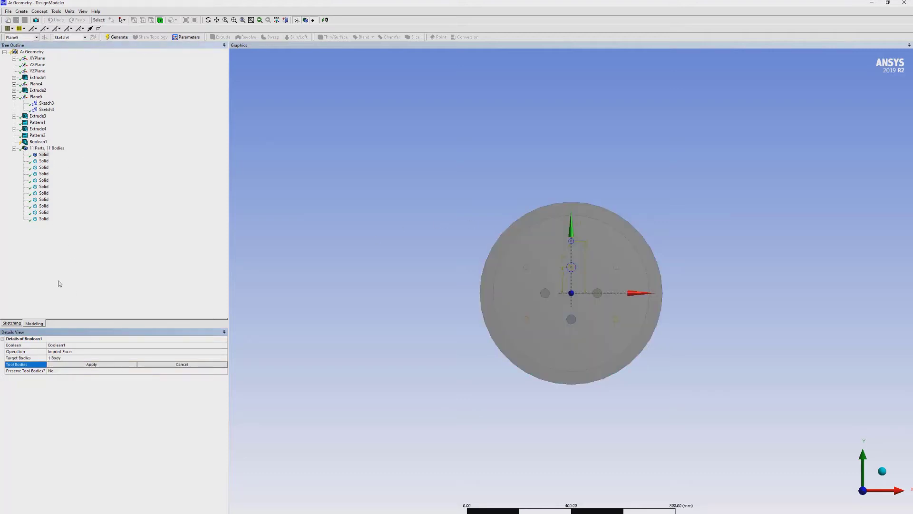
Use Solids 2–11 as tool bodies, generate to merge into one body, and view in ISO.
{"action": "left_click", "coordinate": [42, 162]}
{"action": "left_click", "coordinate": [42, 161]}
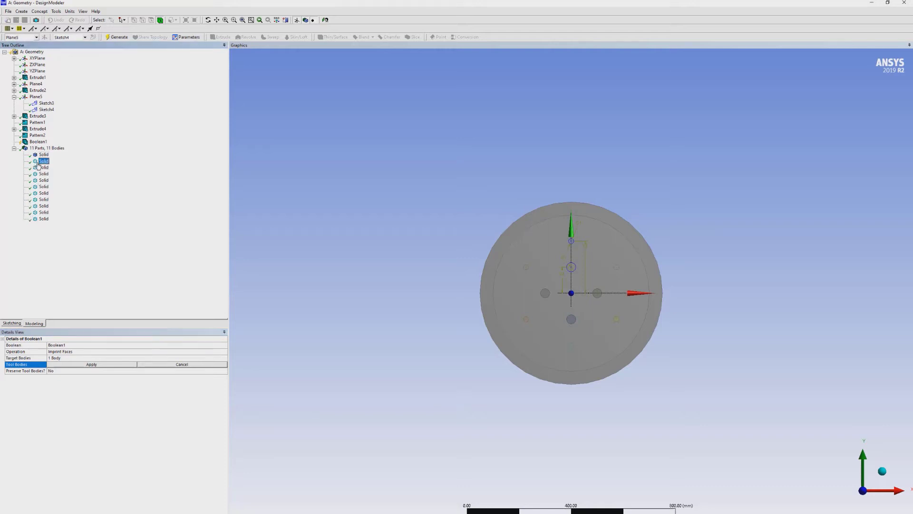
{"action": "left_click", "coordinate": [43, 218], "text": "shift"}
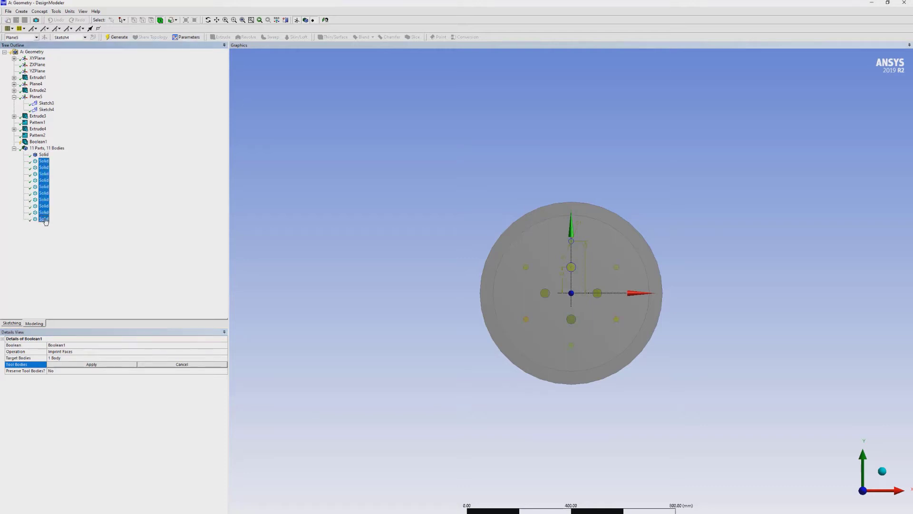
{"action": "left_click", "coordinate": [119, 365]}
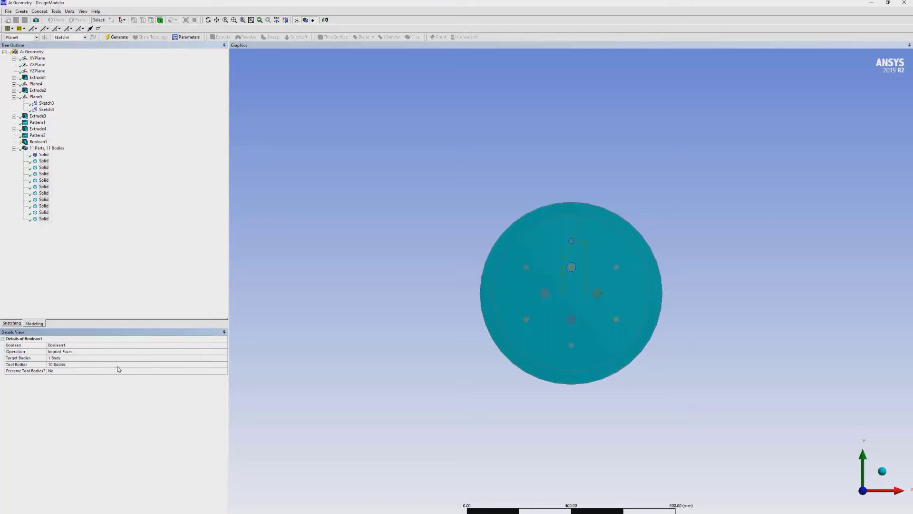
{"action": "left_click", "coordinate": [118, 38]}
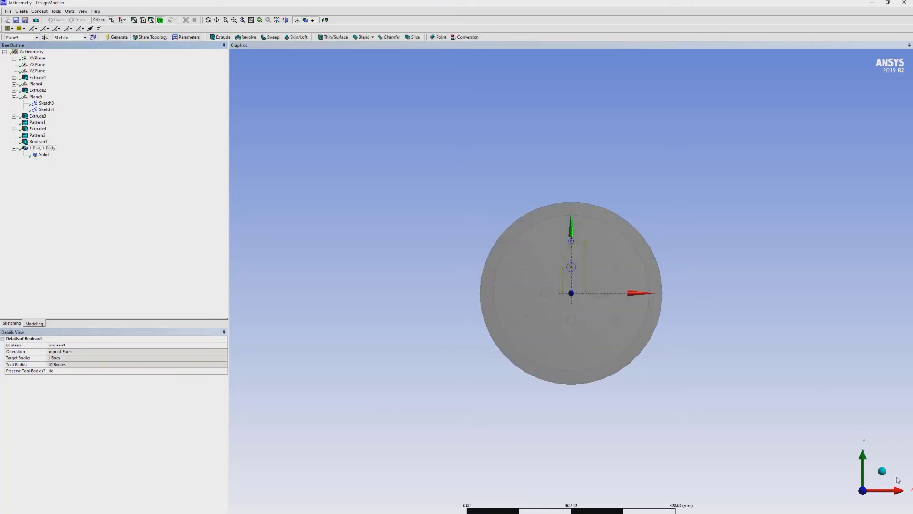
{"action": "left_click", "coordinate": [882, 471]}
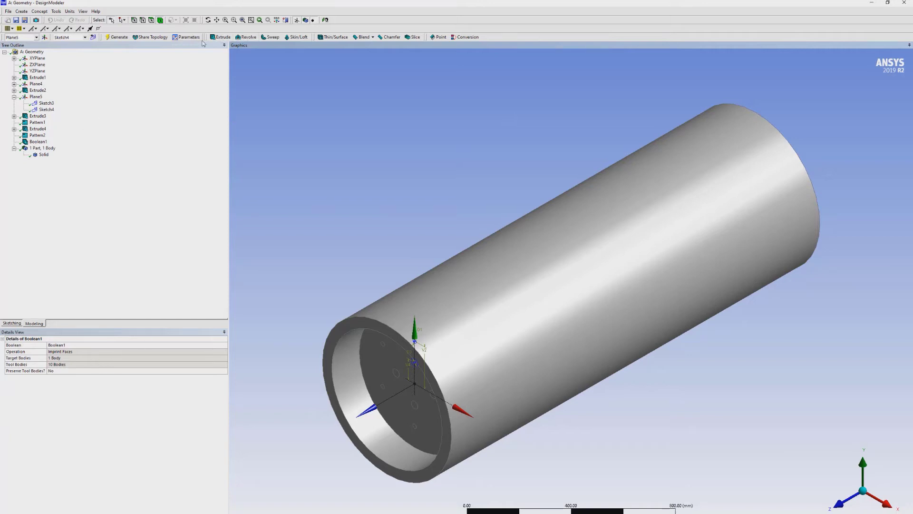
Extrude Sketch3 50 mm as an Add Frozen body, then select Sketch4 for another extrusion.
{"action": "left_click", "coordinate": [221, 37]}
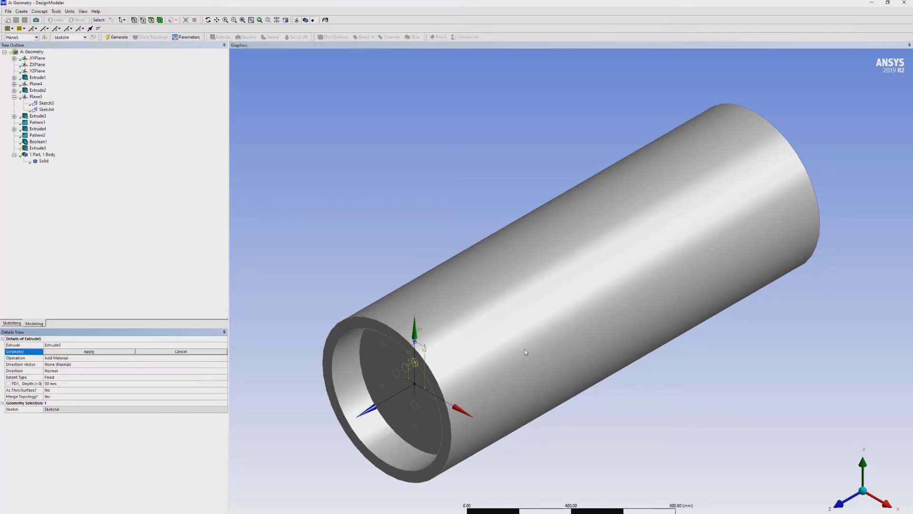
{"action": "left_click", "coordinate": [841, 502]}
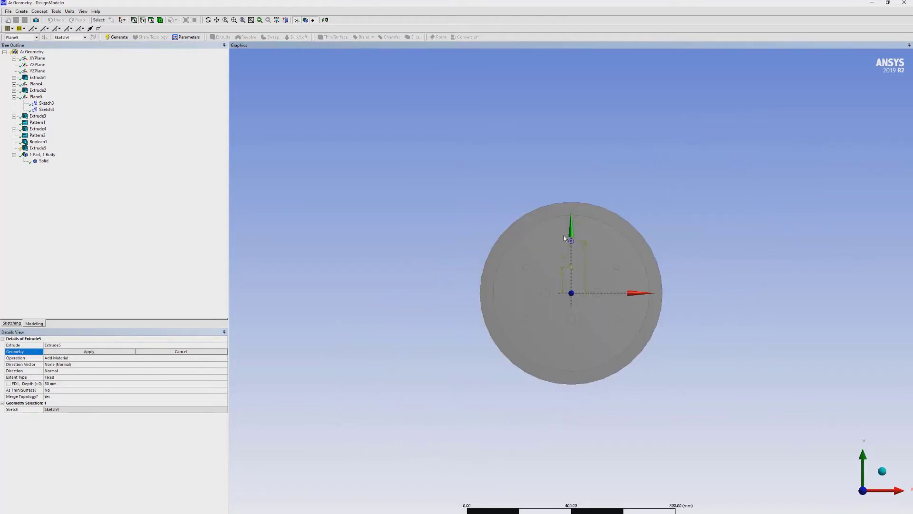
{"action": "left_click", "coordinate": [574, 244]}
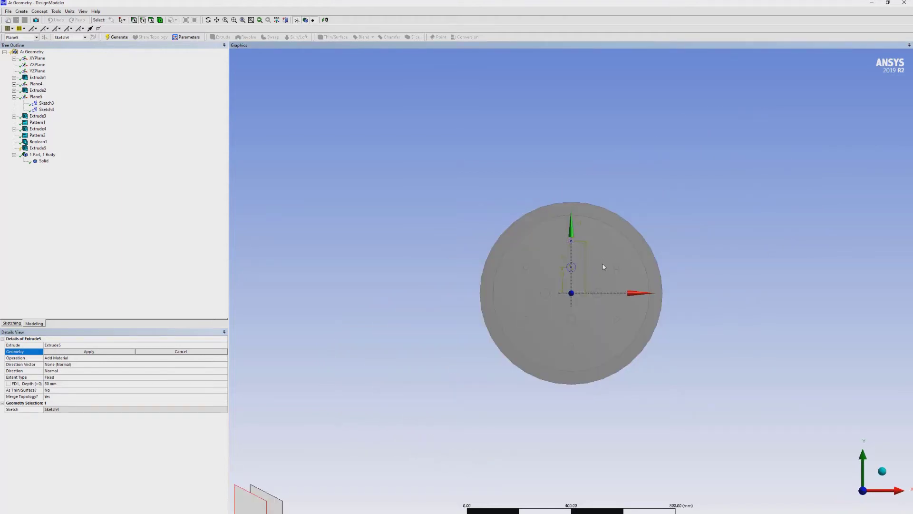
{"action": "left_click", "coordinate": [89, 351]}
{"action": "left_click", "coordinate": [95, 357]}
{"action": "left_click", "coordinate": [67, 368]}
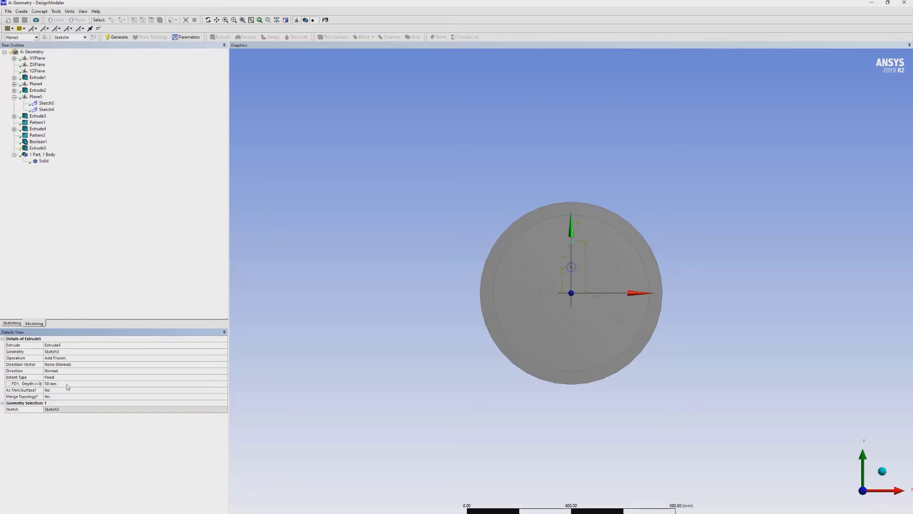
{"action": "left_click", "coordinate": [120, 39]}
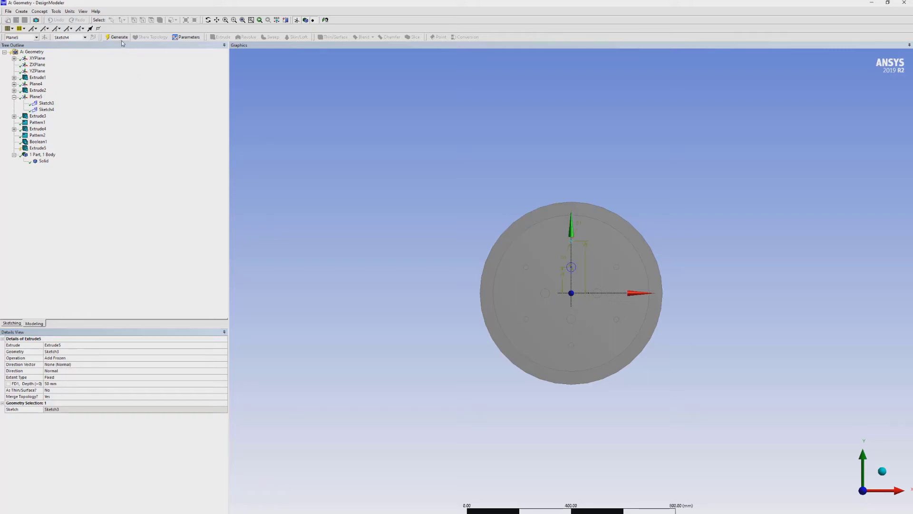
{"action": "left_click", "coordinate": [46, 110]}
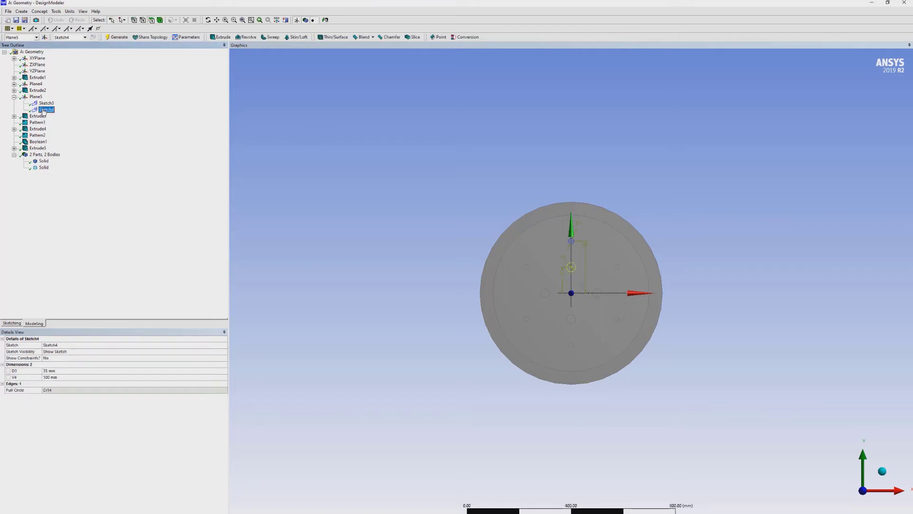
{"action": "left_click", "coordinate": [221, 38]}
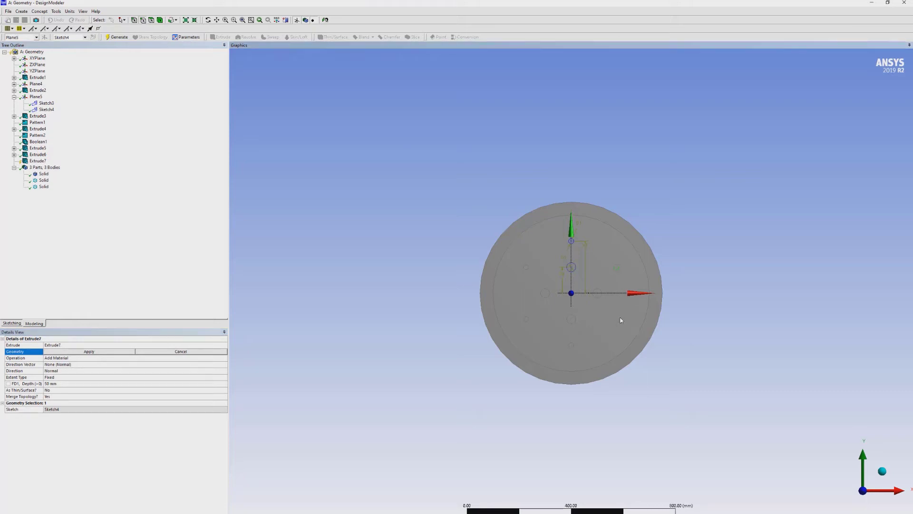
Extrude the five small circle edges 50 mm as Add Frozen bodies along the disc face normal.
{"action": "left_click", "coordinate": [576, 345]}
{"action": "left_click", "coordinate": [104, 353]}
{"action": "left_click", "coordinate": [70, 358]}
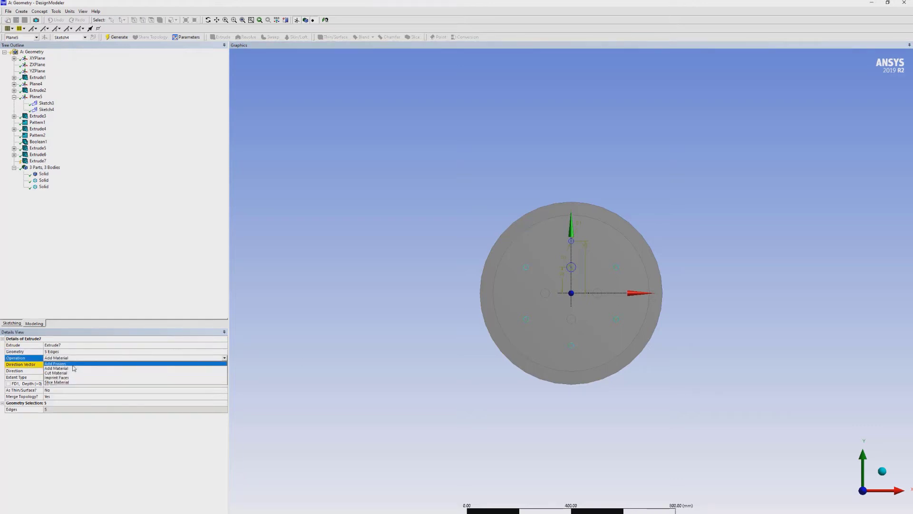
{"action": "left_click", "coordinate": [73, 363]}
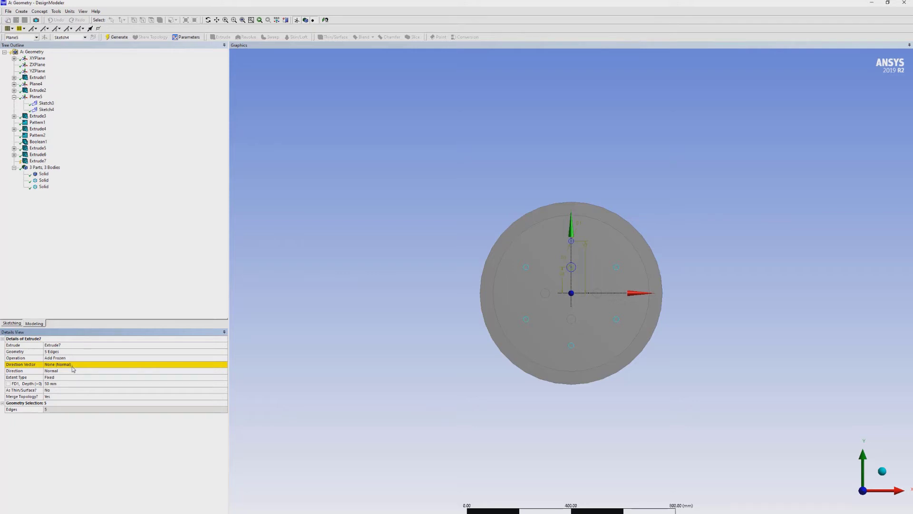
{"action": "left_click", "coordinate": [72, 365]}
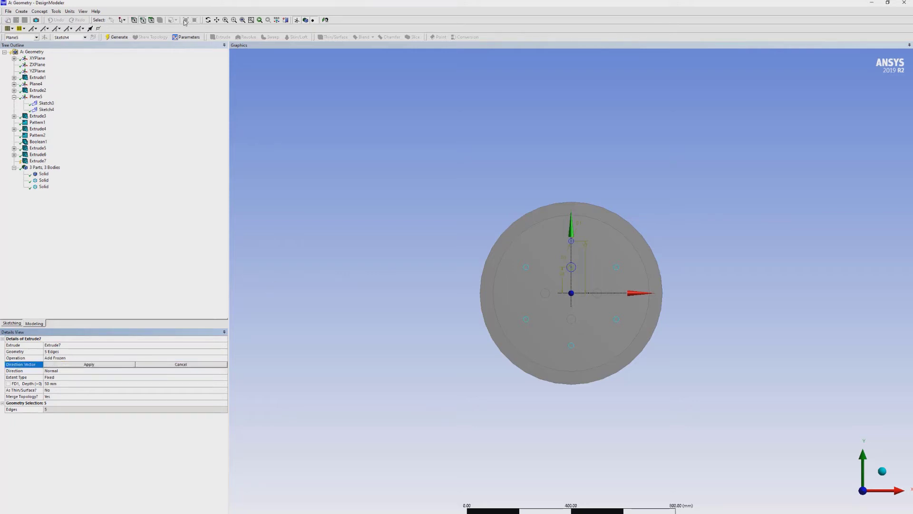
{"action": "left_click", "coordinate": [151, 20]}
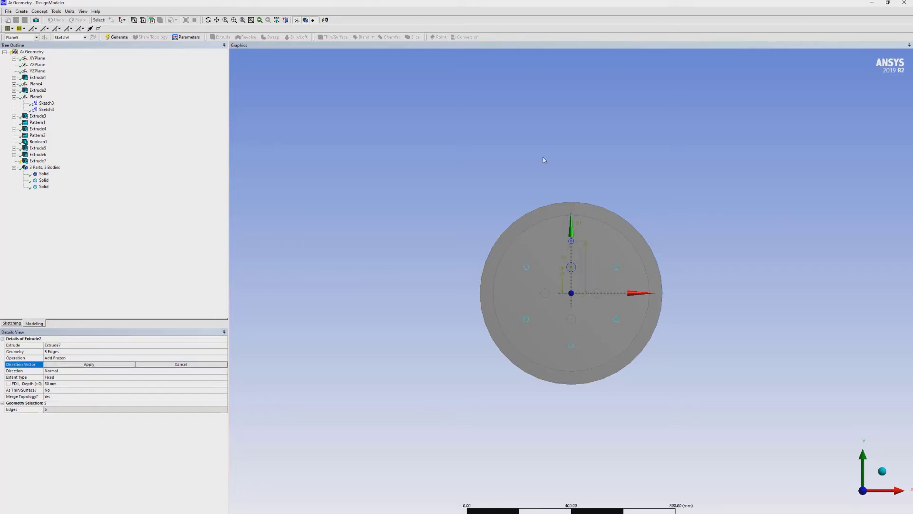
{"action": "left_click", "coordinate": [551, 240]}
{"action": "left_click", "coordinate": [109, 364]}
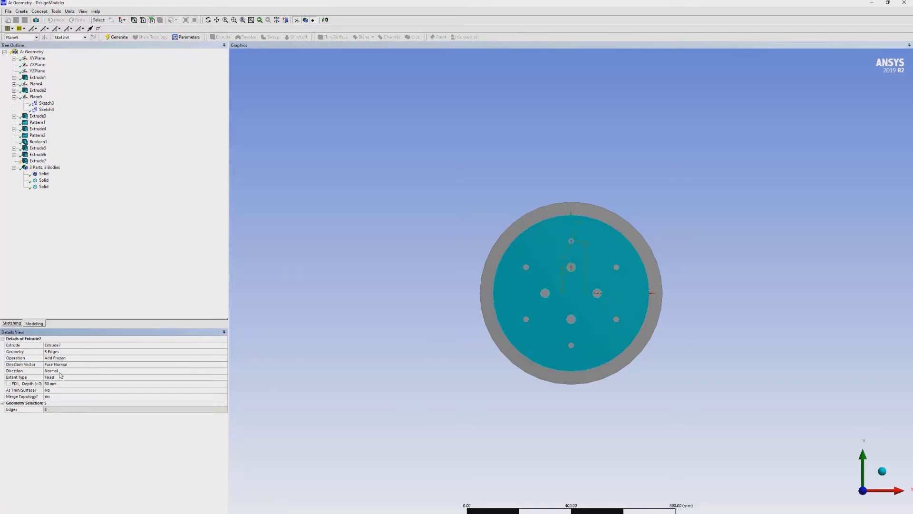
{"action": "left_click", "coordinate": [125, 38]}
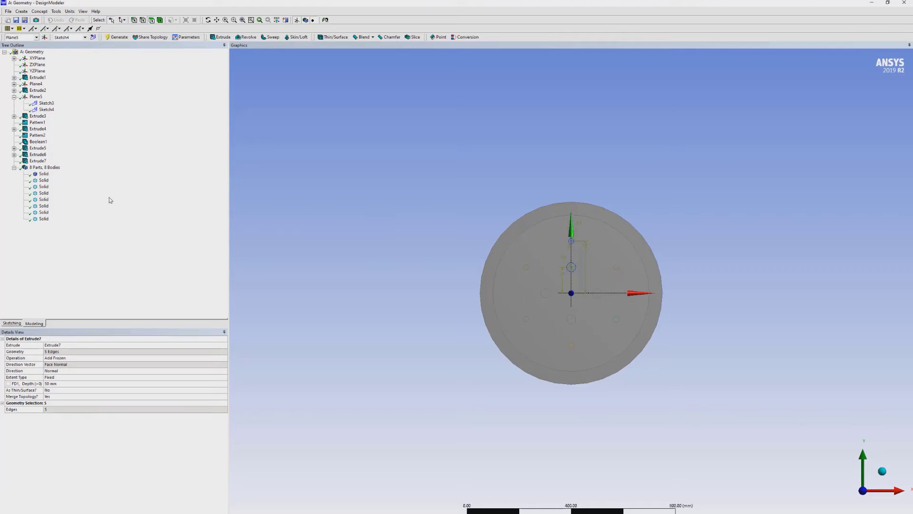
{"action": "left_click", "coordinate": [882, 472]}
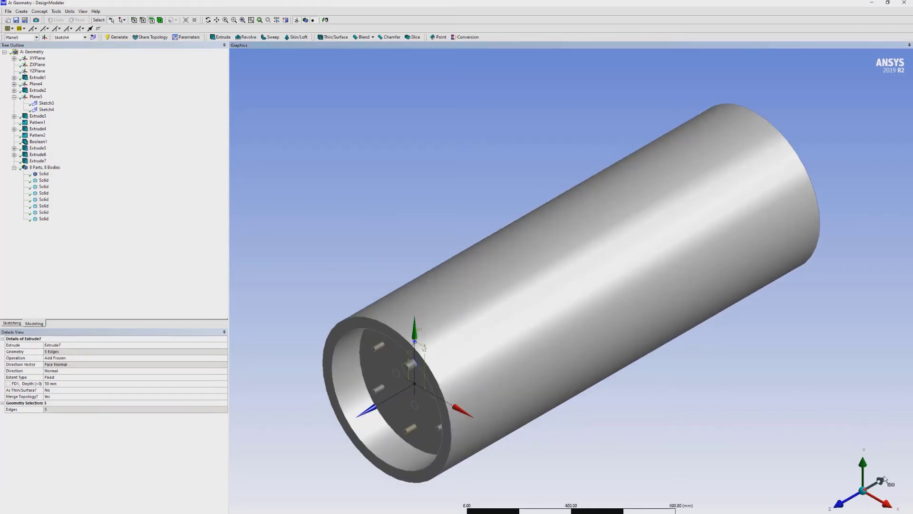
{"action": "left_click", "coordinate": [847, 500]}
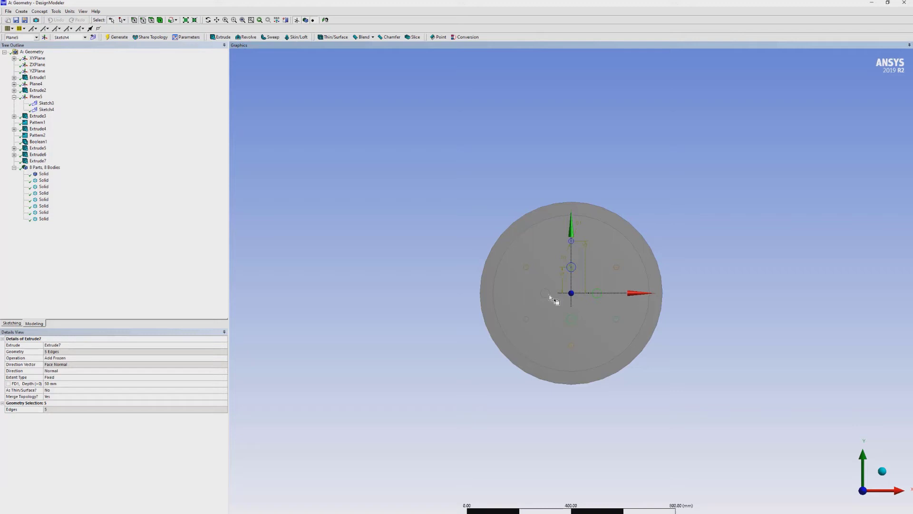
Extrude the three edges 50 mm as Add Frozen bodies along the disc face normal, reaching 11 bodies.
{"action": "left_click", "coordinate": [227, 37]}
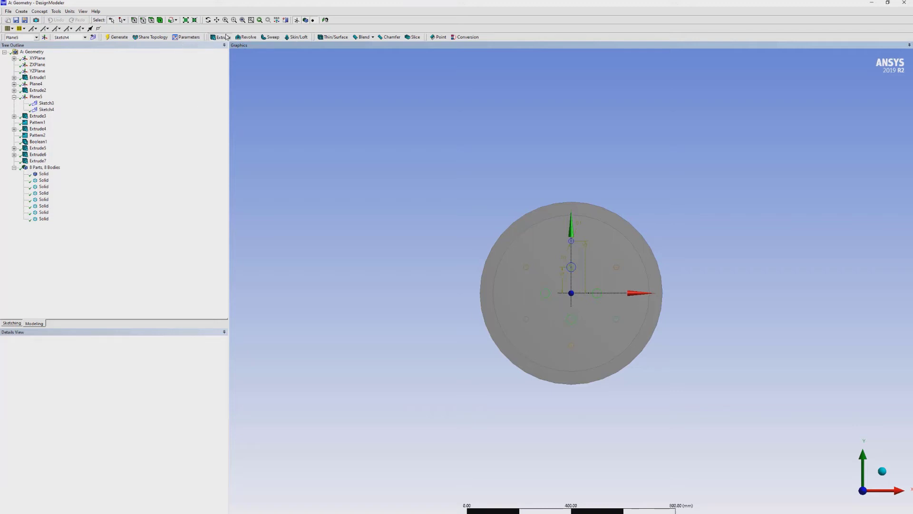
{"action": "left_click", "coordinate": [155, 359]}
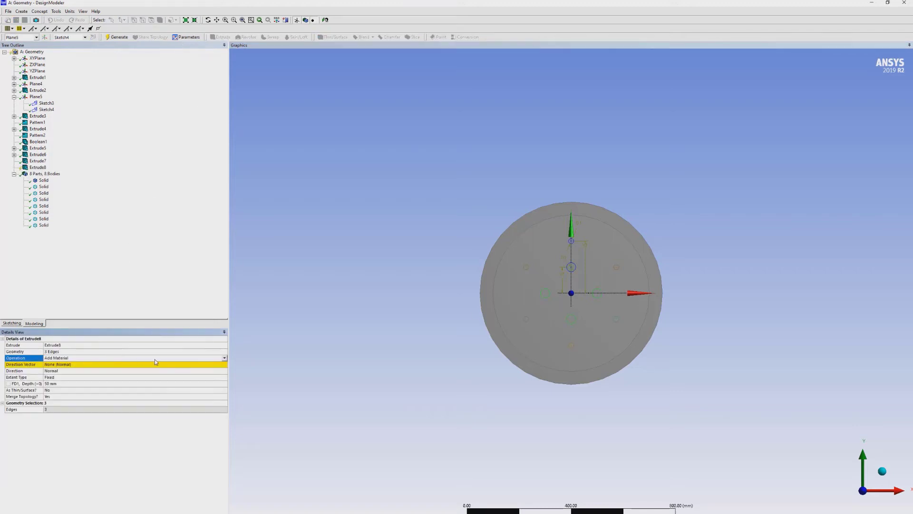
{"action": "left_click", "coordinate": [225, 360]}
{"action": "left_click", "coordinate": [111, 367]}
{"action": "left_click", "coordinate": [86, 351]}
{"action": "left_click", "coordinate": [87, 353]}
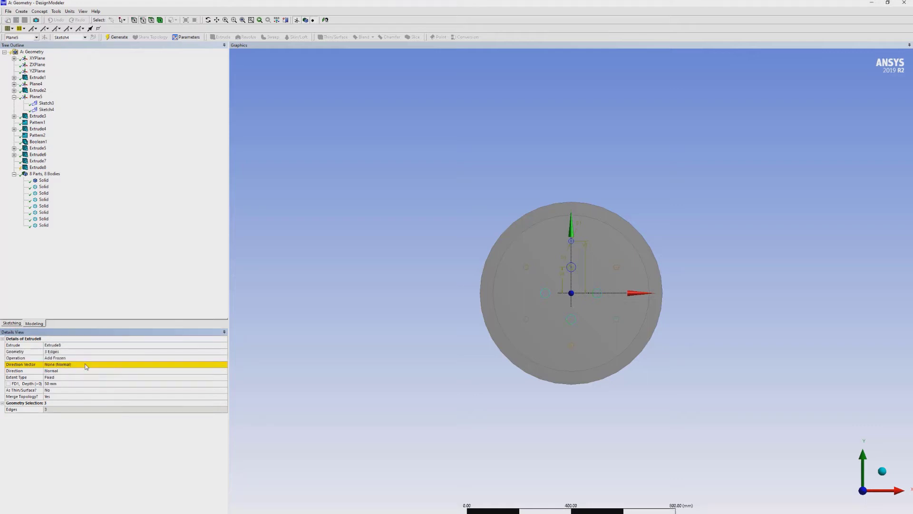
{"action": "left_click", "coordinate": [87, 366]}
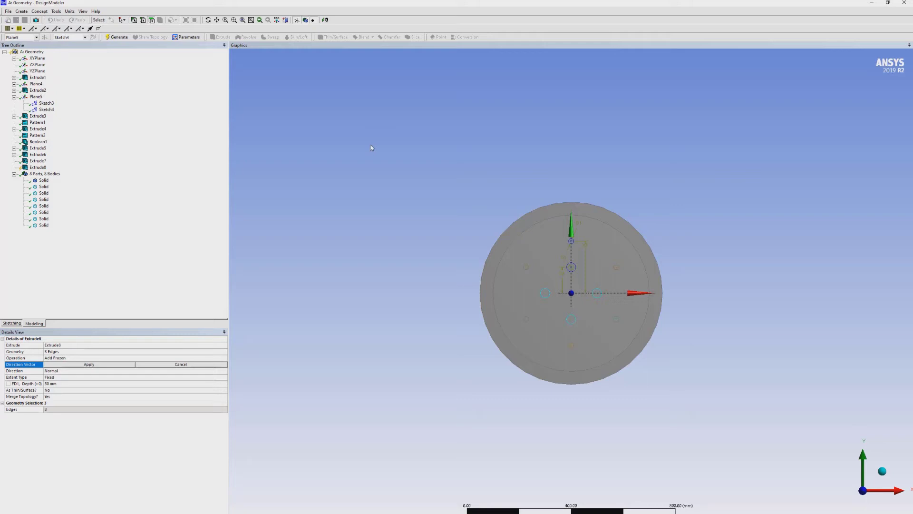
{"action": "left_click", "coordinate": [535, 243]}
{"action": "left_click", "coordinate": [113, 365]}
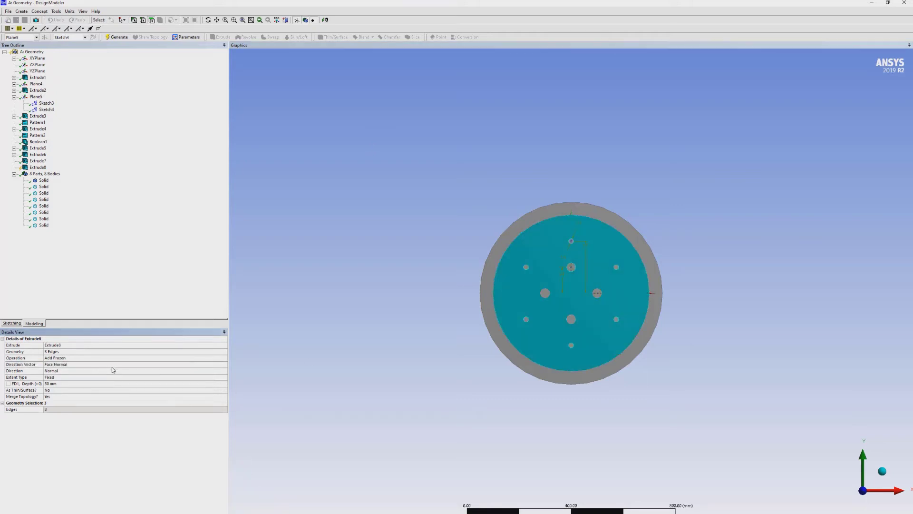
{"action": "left_click", "coordinate": [127, 38]}
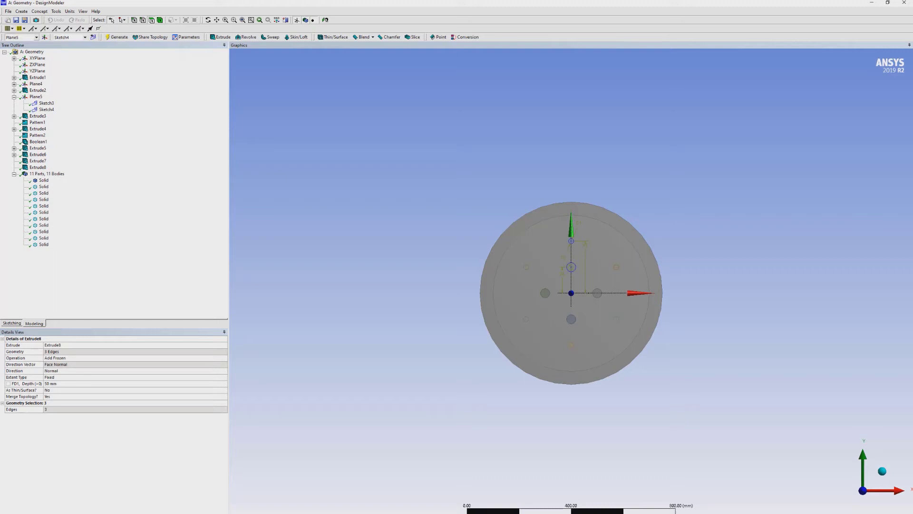
{"action": "left_click", "coordinate": [880, 471]}
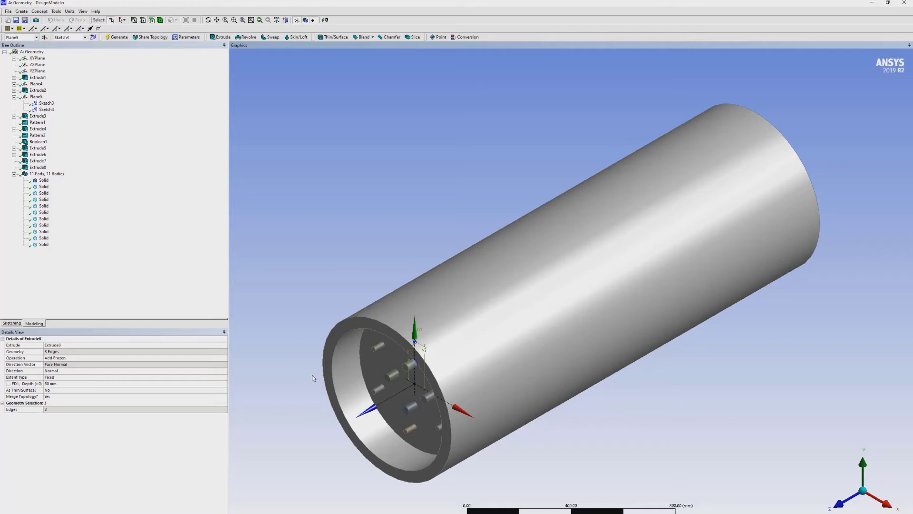
{"action": "left_click", "coordinate": [348, 324]}
Name the annular ring face at the near end Primary_air.
{"action": "right_click", "coordinate": [349, 325]}
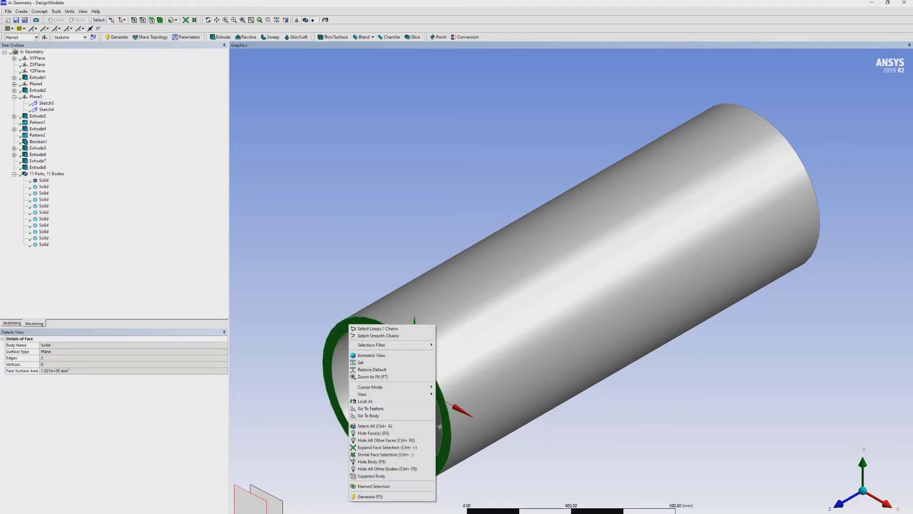
{"action": "left_click", "coordinate": [361, 486]}
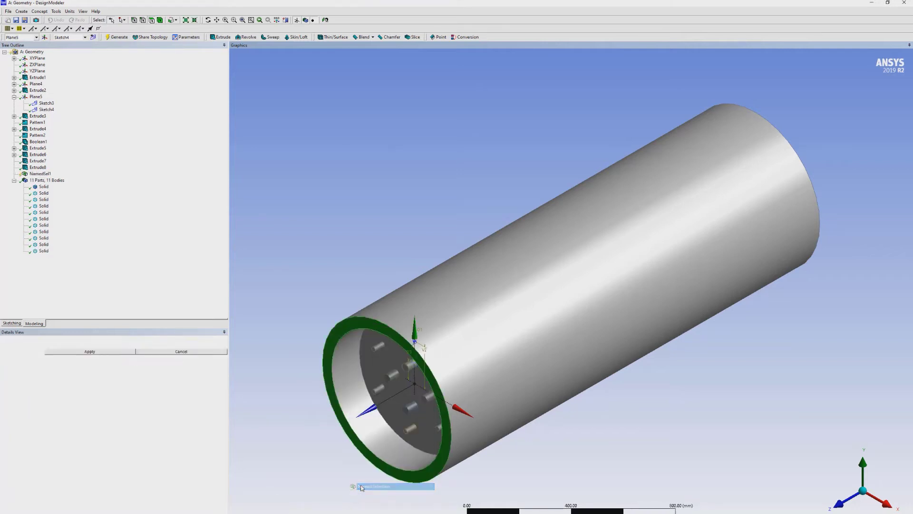
{"action": "left_click", "coordinate": [89, 351]}
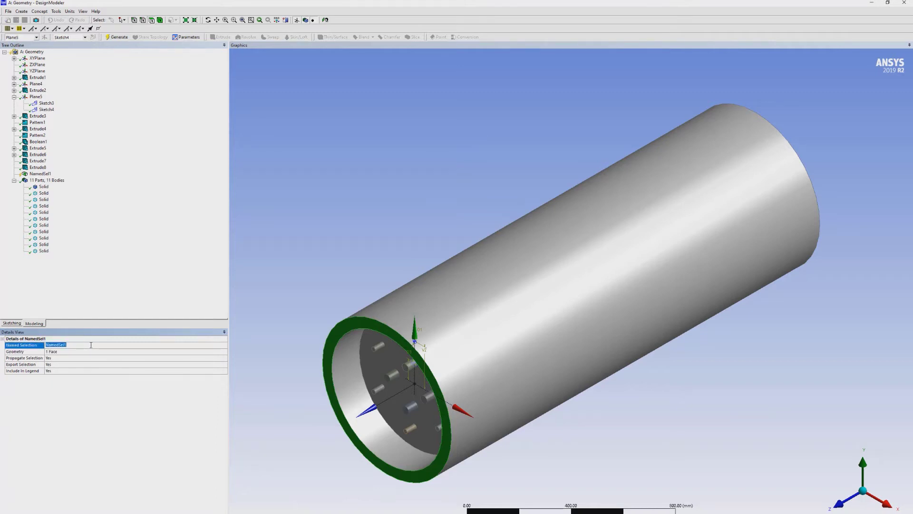
{"action": "type", "text": "F"}
{"action": "type", "text": "rimary_air"}
{"action": "left_click", "coordinate": [119, 37]}
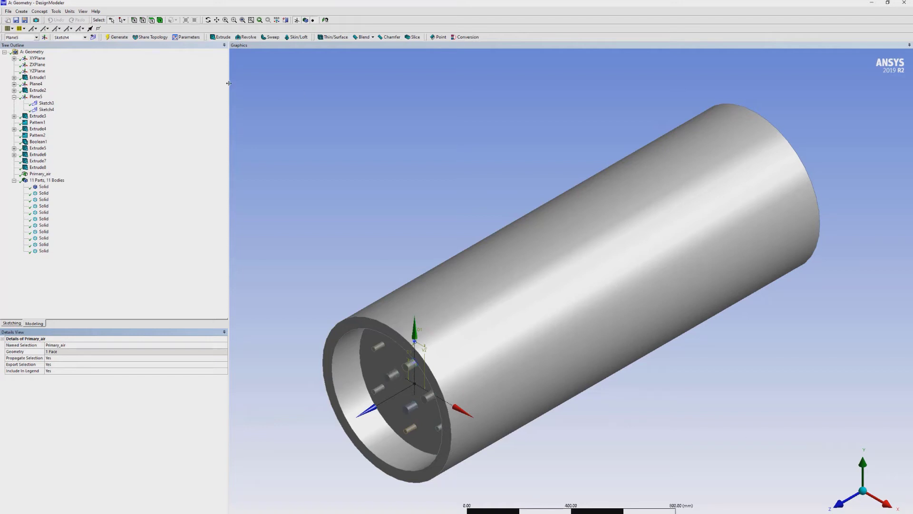
Orbit to the end plate and group the six injector tip faces as Fuel_injectors.
{"action": "left_click", "coordinate": [208, 20]}
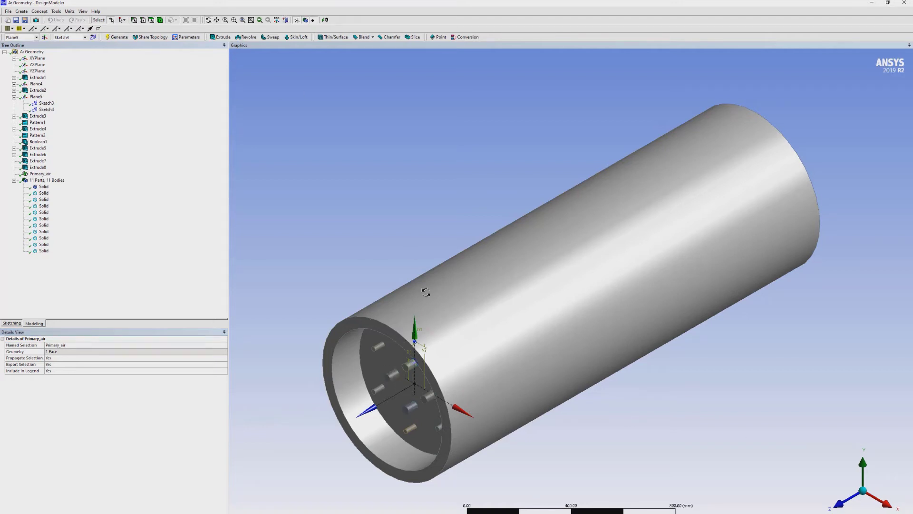
{"action": "left_click_drag", "start_coordinate": [453, 363], "coordinate": [397, 250]}
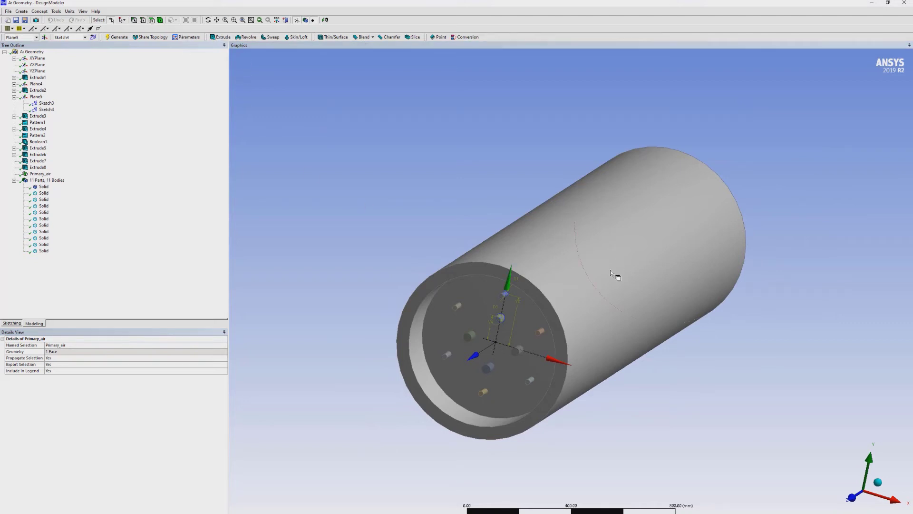
{"action": "left_click", "coordinate": [517, 312]}
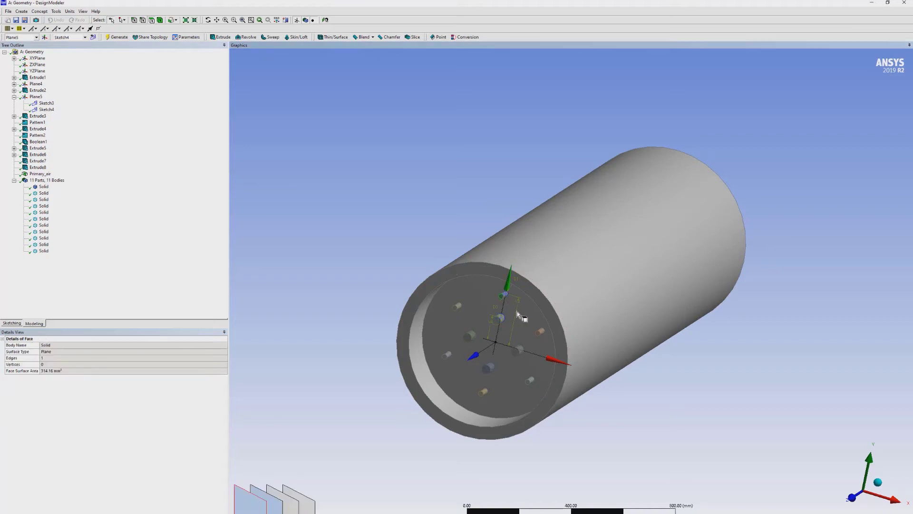
{"action": "left_click", "coordinate": [538, 333]}
{"action": "left_click", "coordinate": [528, 383], "text": "ctrl"}
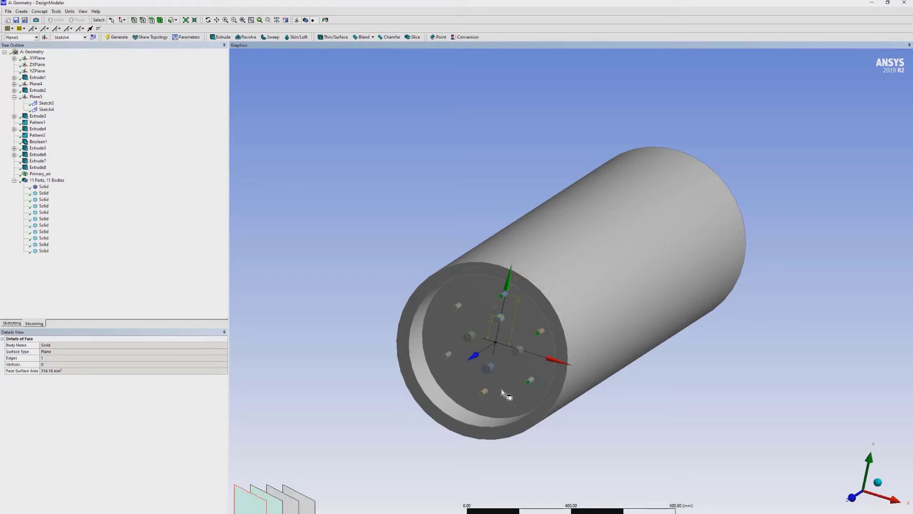
{"action": "left_click", "coordinate": [446, 356], "text": "ctrl"}
{"action": "right_click", "coordinate": [456, 307]}
{"action": "left_click", "coordinate": [519, 457]}
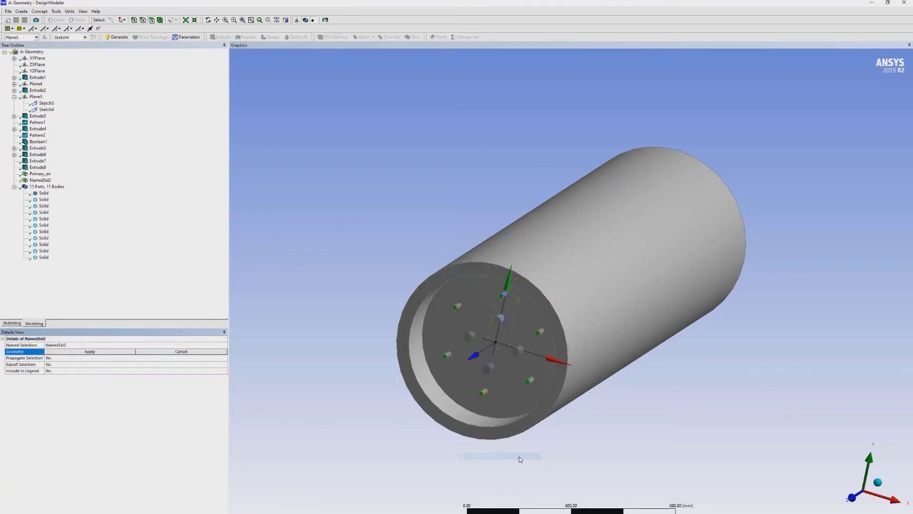
{"action": "left_click", "coordinate": [130, 345]}
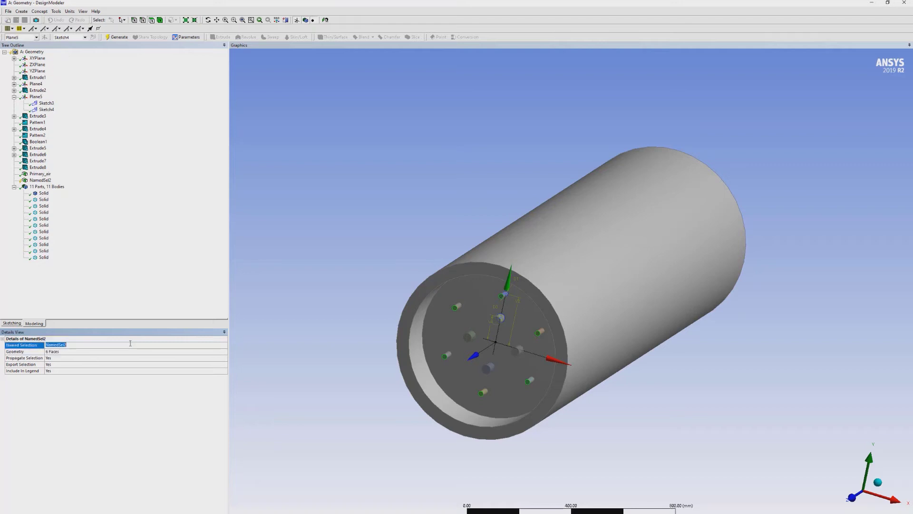
{"action": "type", "text": "Fu"}
{"action": "type", "text": "el_injectors"}
{"action": "key", "text": "Return"}
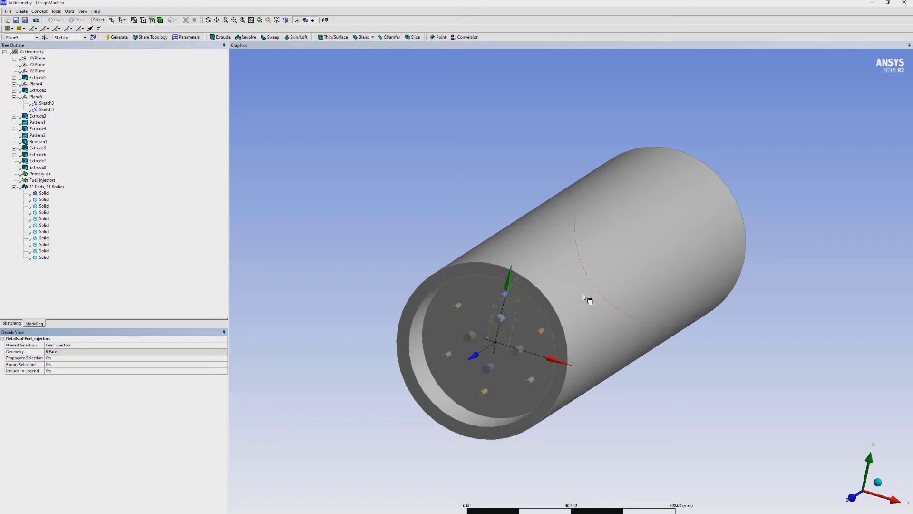
Select the far-end disc face in the -Z view and name it Outlet.
{"action": "left_click", "coordinate": [473, 314]}
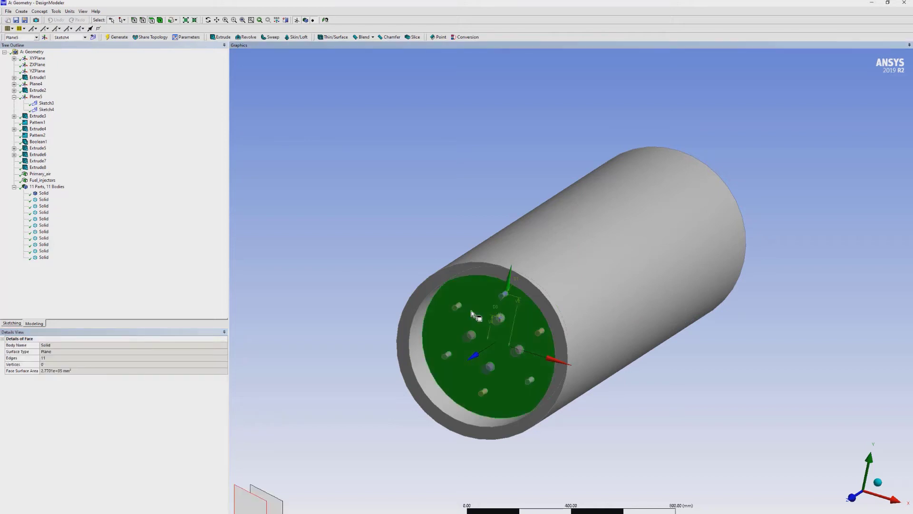
{"action": "left_click", "coordinate": [877, 483]}
{"action": "left_click", "coordinate": [603, 325]}
{"action": "right_click", "coordinate": [613, 321]}
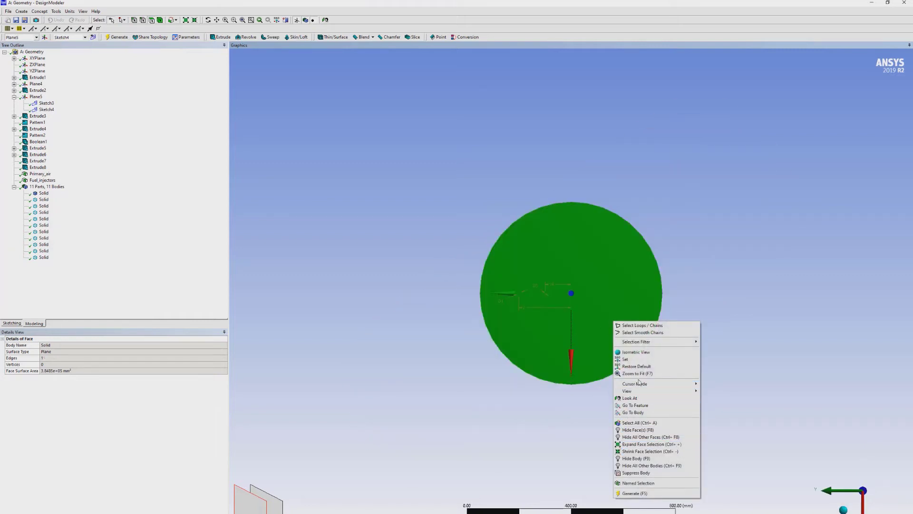
{"action": "left_click", "coordinate": [635, 483]}
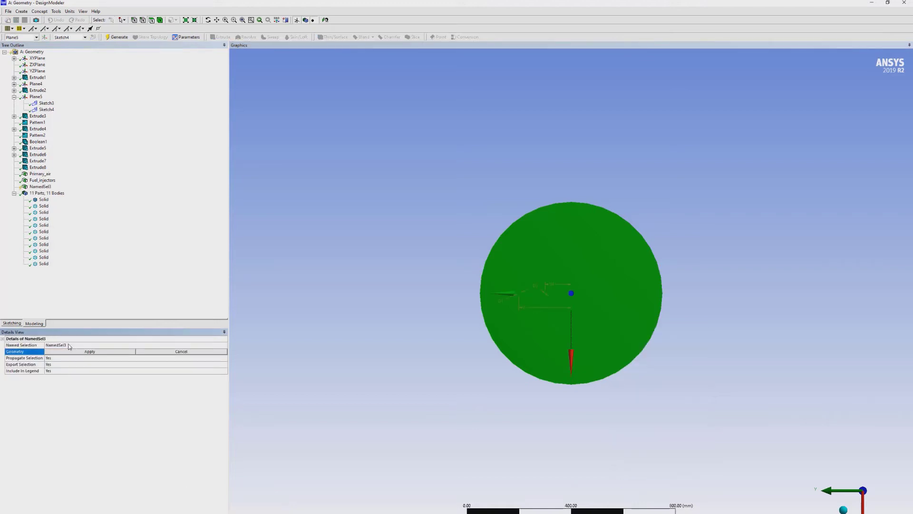
{"action": "left_click", "coordinate": [69, 343]}
{"action": "type", "text": "Out"}
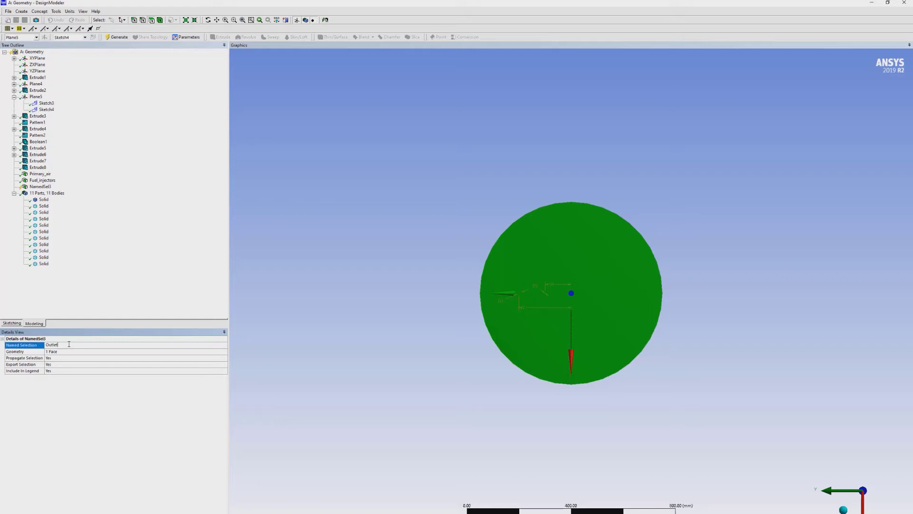
{"action": "type", "text": "let"}
{"action": "left_click", "coordinate": [117, 37]}
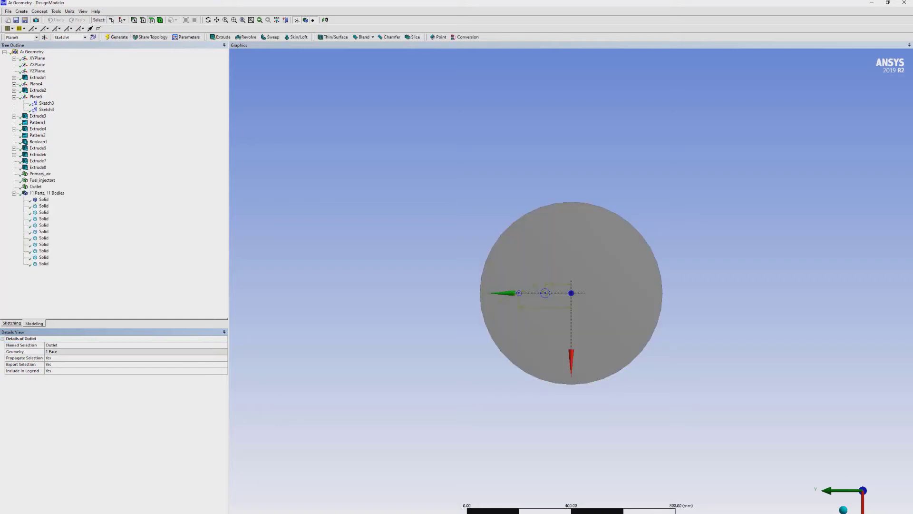
{"action": "left_click", "coordinate": [843, 510]}
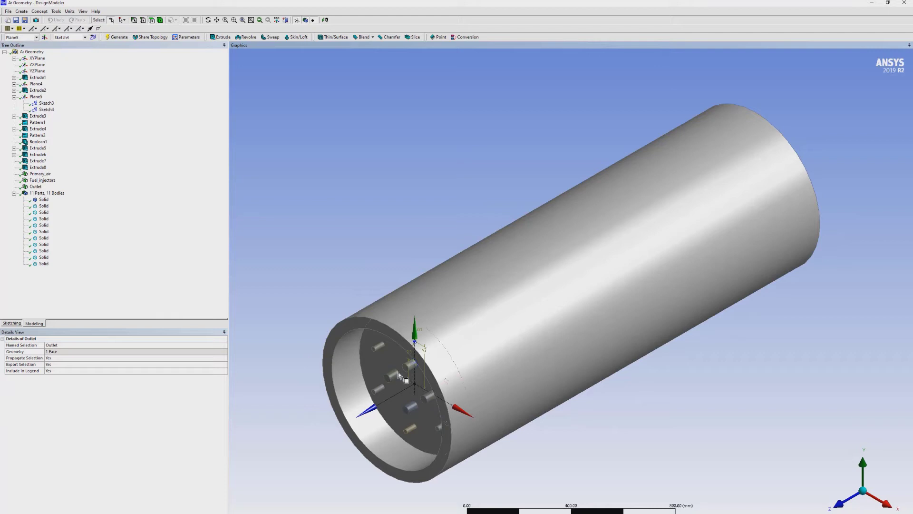
In front view, group the four end-plate air-hole faces as named selection 'Secondary_air'.
{"action": "left_click", "coordinate": [839, 502]}
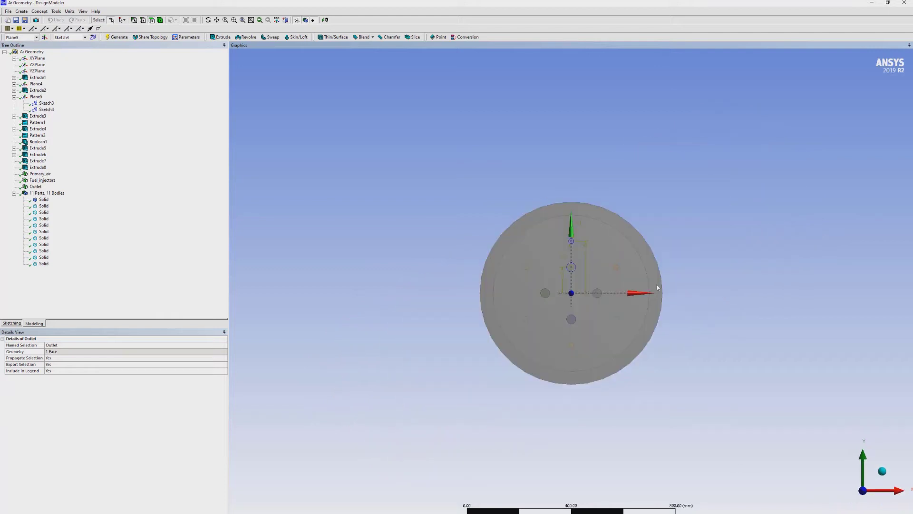
{"action": "left_click", "coordinate": [575, 268]}
{"action": "left_click", "coordinate": [598, 293], "text": "ctrl"}
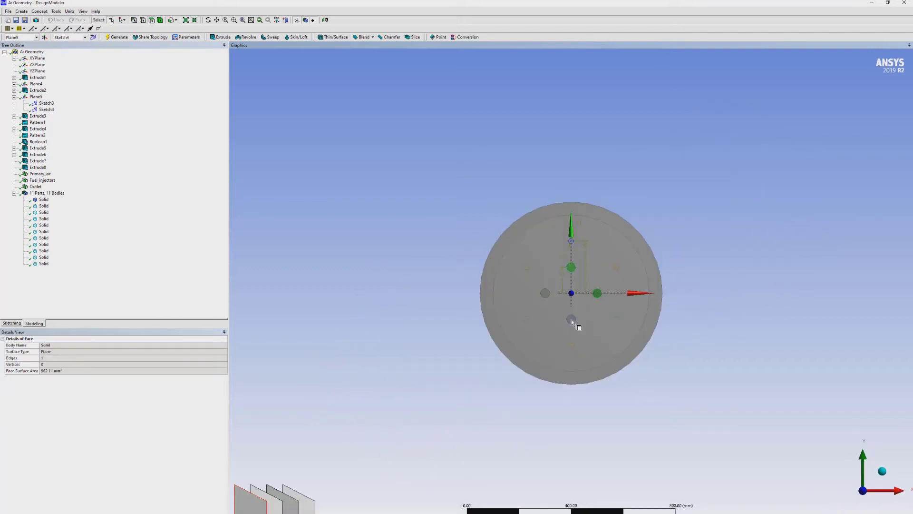
{"action": "left_click", "coordinate": [571, 320], "text": "ctrl"}
{"action": "left_click", "coordinate": [545, 293], "text": "ctrl"}
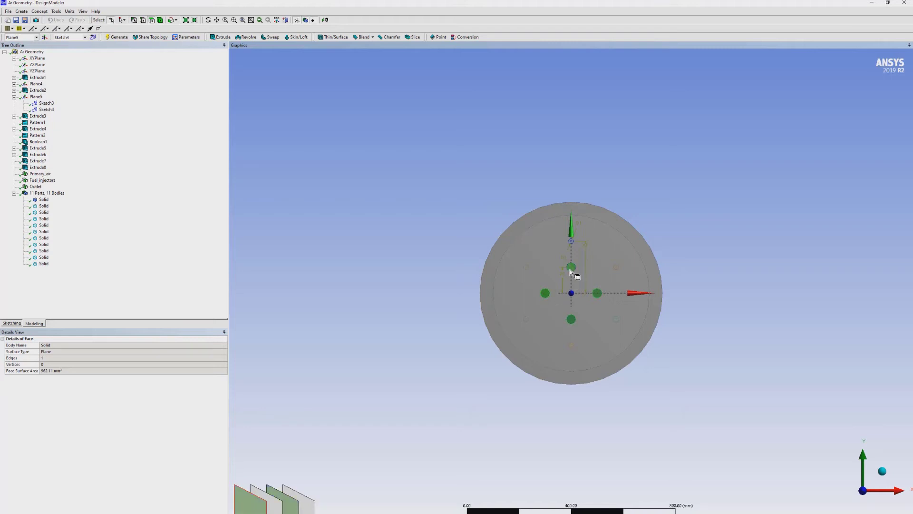
{"action": "right_click", "coordinate": [570, 269]}
{"action": "left_click", "coordinate": [587, 416]}
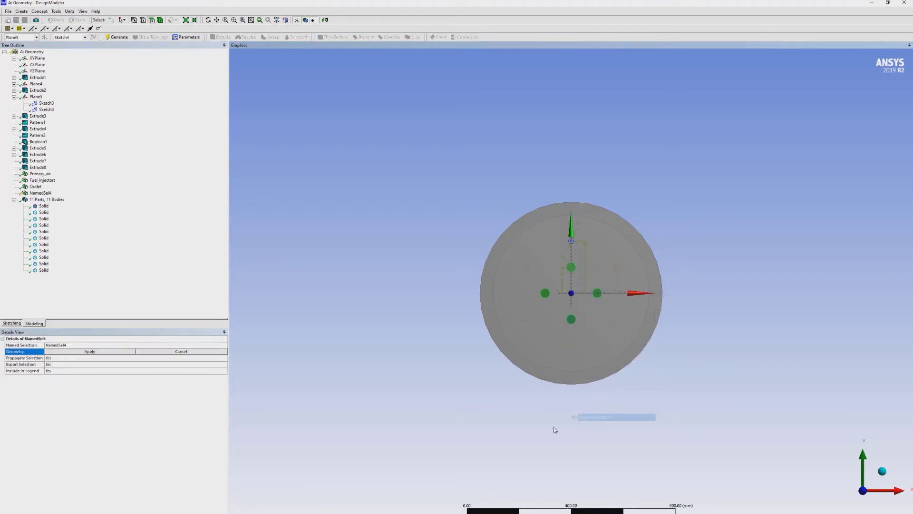
{"action": "left_click", "coordinate": [73, 353]}
{"action": "left_click", "coordinate": [69, 345]}
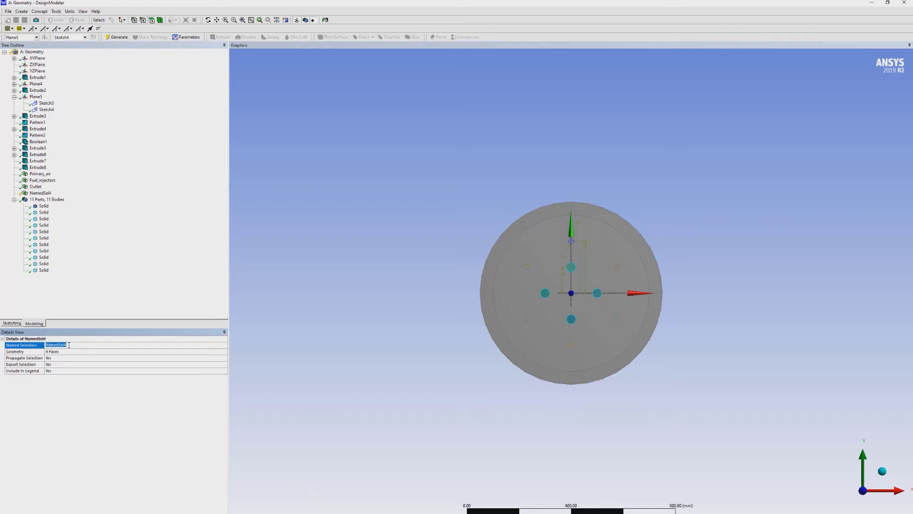
{"action": "type", "text": "Secondary_air"}
{"action": "left_click", "coordinate": [118, 41]}
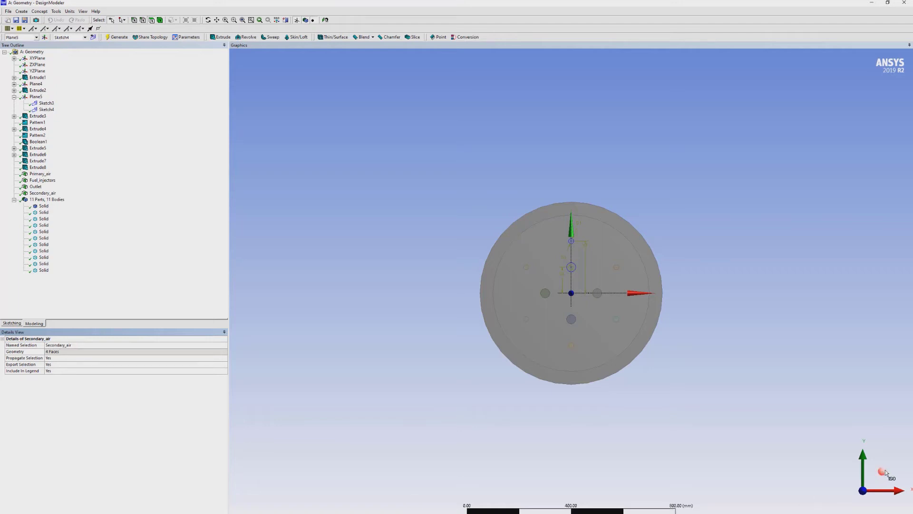
Return to isometric view and check the Primary_air, Fuel_injectors and Outlet named selections.
{"action": "left_click", "coordinate": [883, 471]}
{"action": "left_click", "coordinate": [41, 180]}
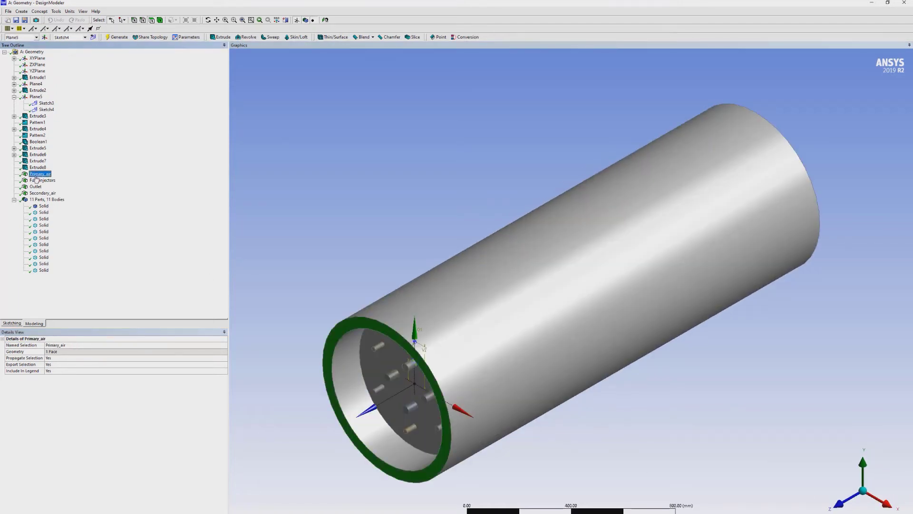
{"action": "left_click", "coordinate": [42, 181]}
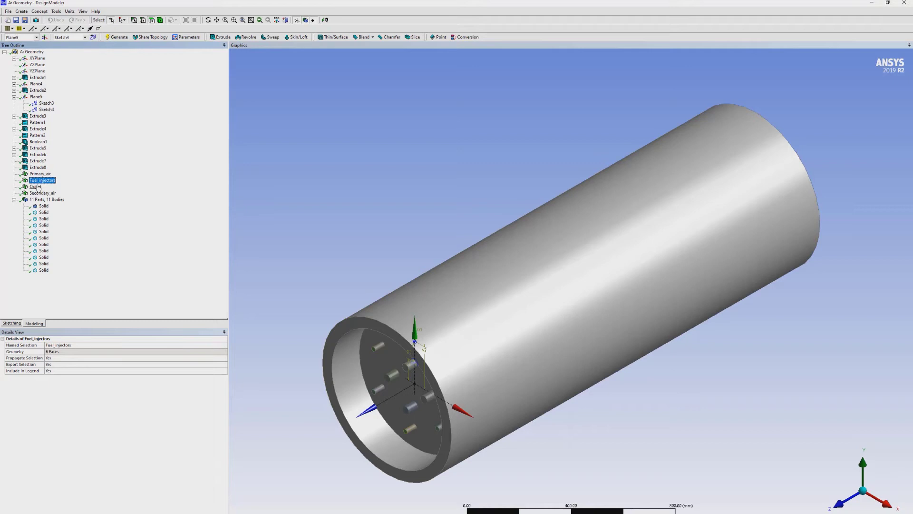
{"action": "left_click", "coordinate": [37, 186]}
Check Secondary_air, then link a Mesh system to the Geometry cell and open it in Meshing.
{"action": "left_click", "coordinate": [42, 193]}
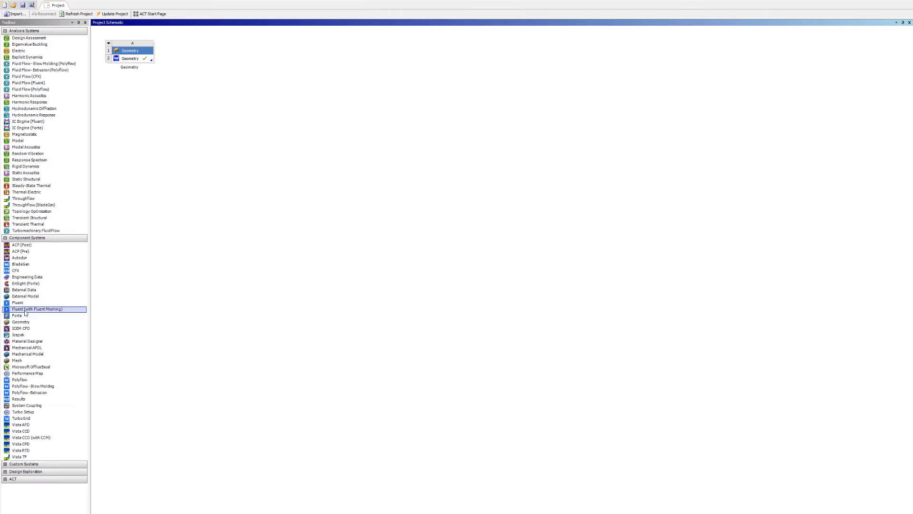
{"action": "left_click_drag", "start_coordinate": [24, 360], "coordinate": [149, 61]}
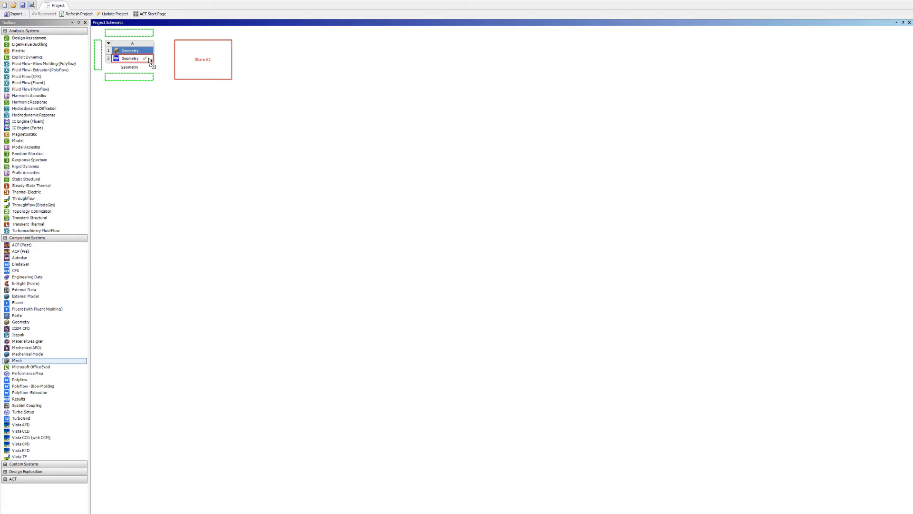
{"action": "double_click", "coordinate": [213, 70]}
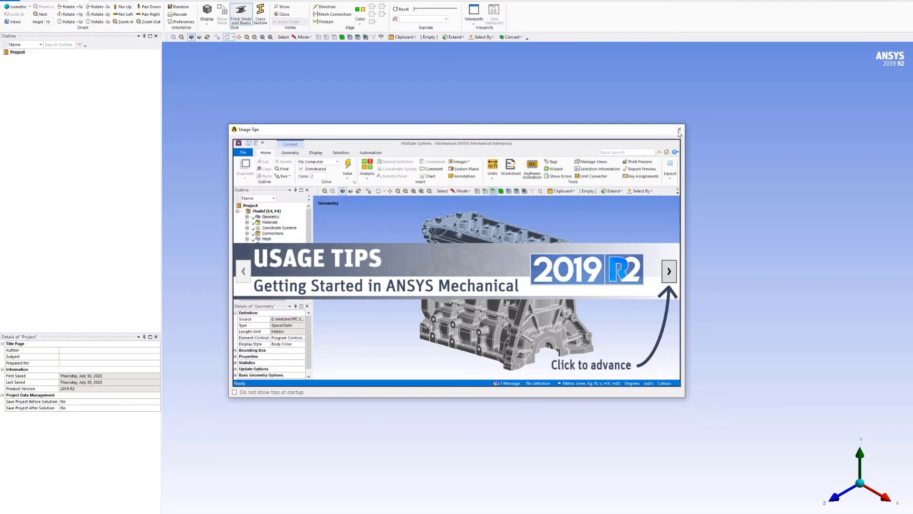
Scope a MultiZone mesh method with Hexa mapped mesh type to the outer cylinder body.
{"action": "left_click", "coordinate": [679, 130]}
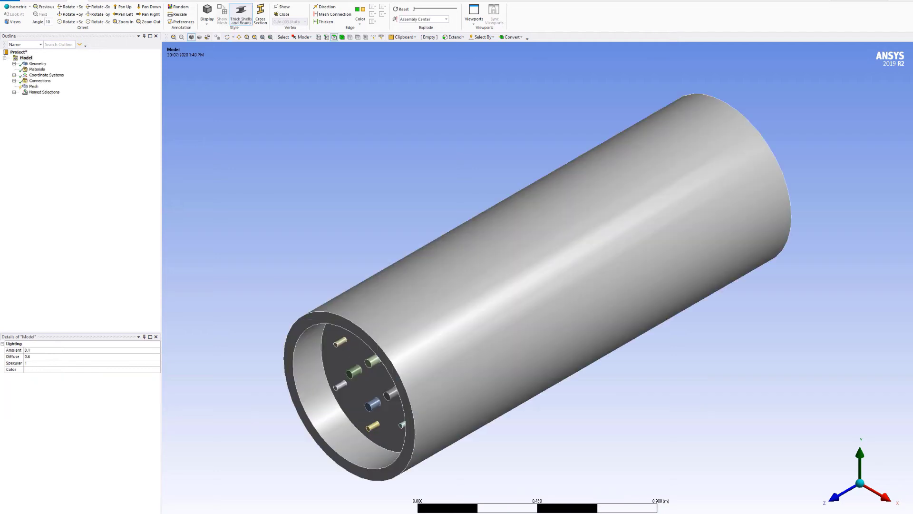
{"action": "right_click", "coordinate": [33, 87]}
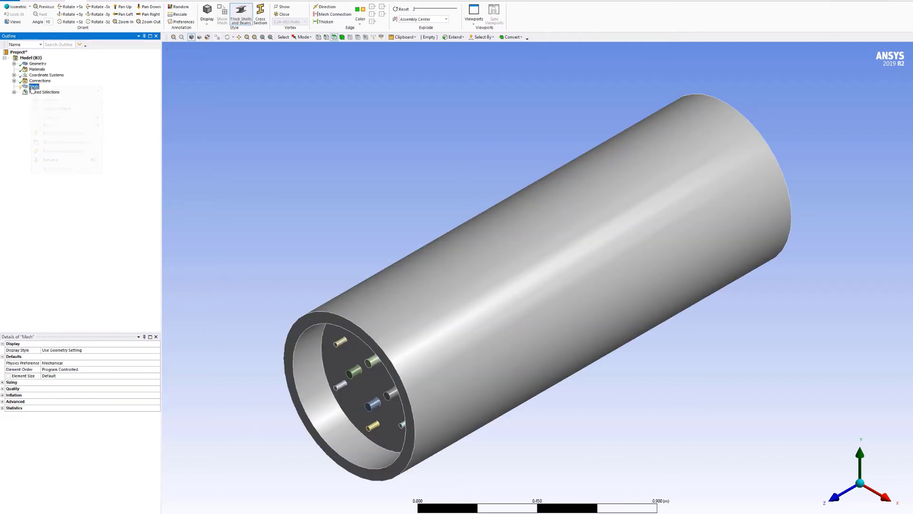
{"action": "mouse_move", "coordinate": [52, 88]}
{"action": "left_click", "coordinate": [118, 91]}
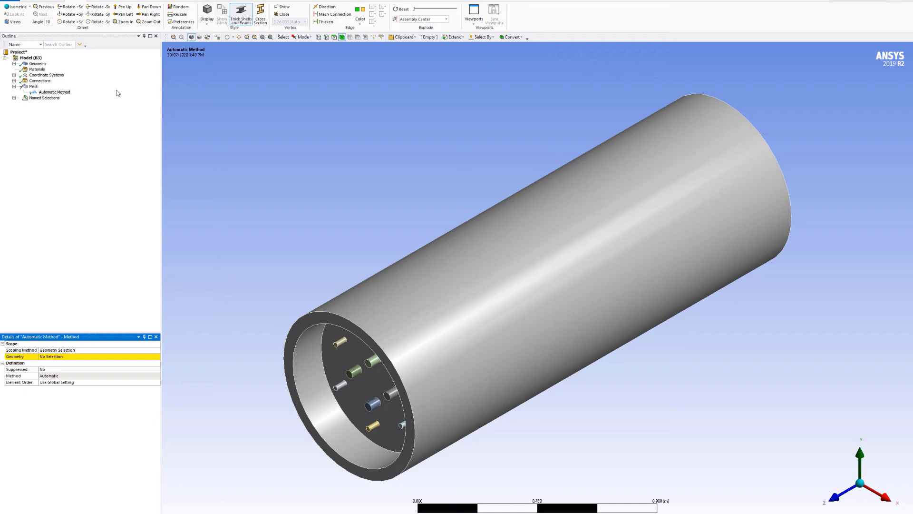
{"action": "left_click", "coordinate": [364, 319]}
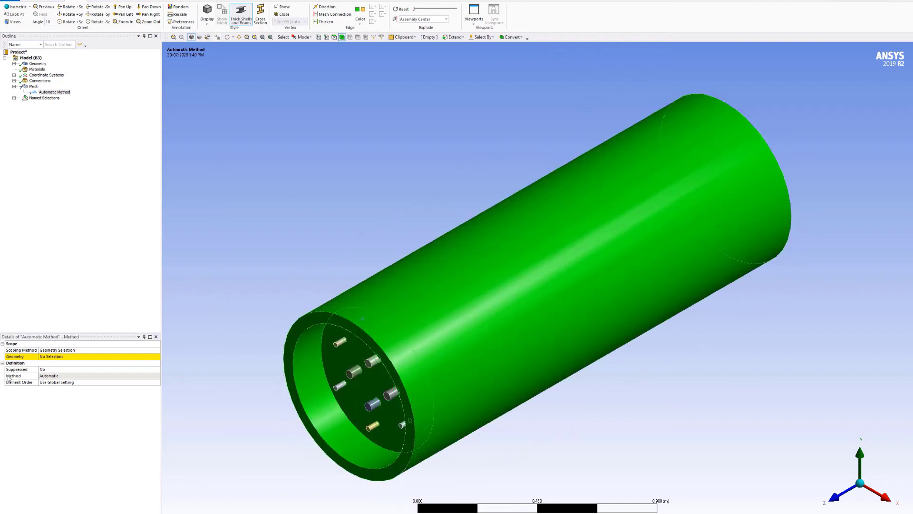
{"action": "left_click", "coordinate": [60, 356]}
{"action": "left_click", "coordinate": [64, 357]}
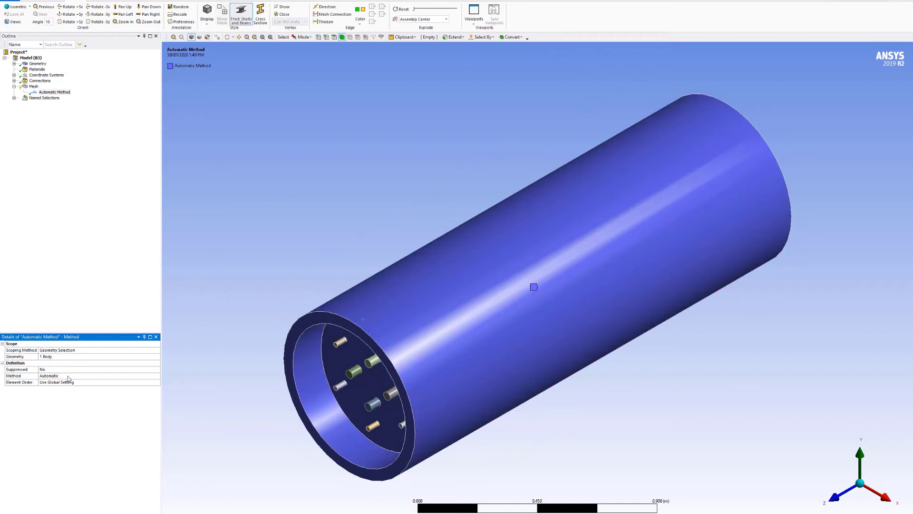
{"action": "left_click", "coordinate": [68, 376]}
{"action": "left_click", "coordinate": [157, 375]}
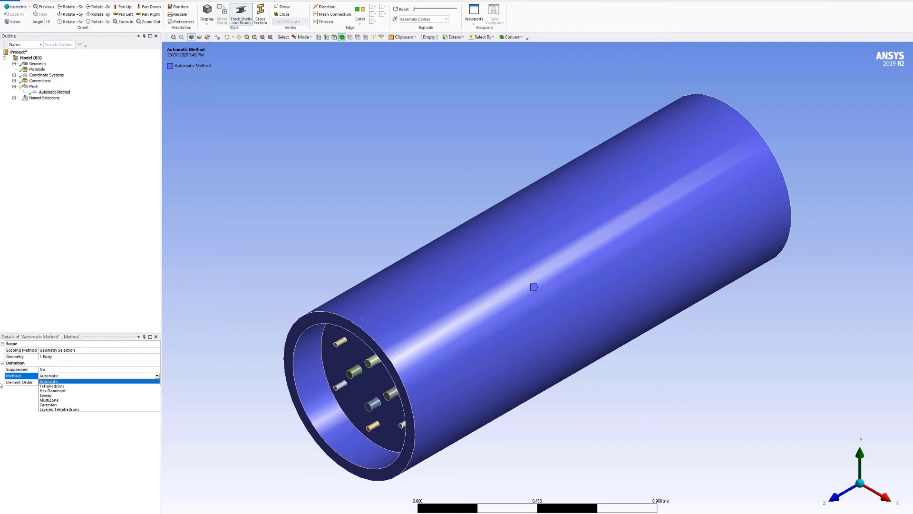
{"action": "left_click", "coordinate": [47, 400]}
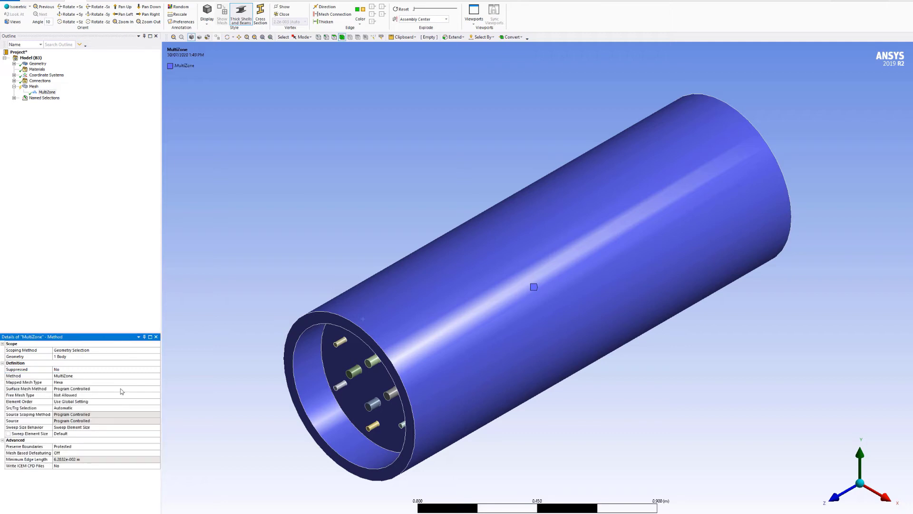
{"action": "left_click", "coordinate": [71, 381]}
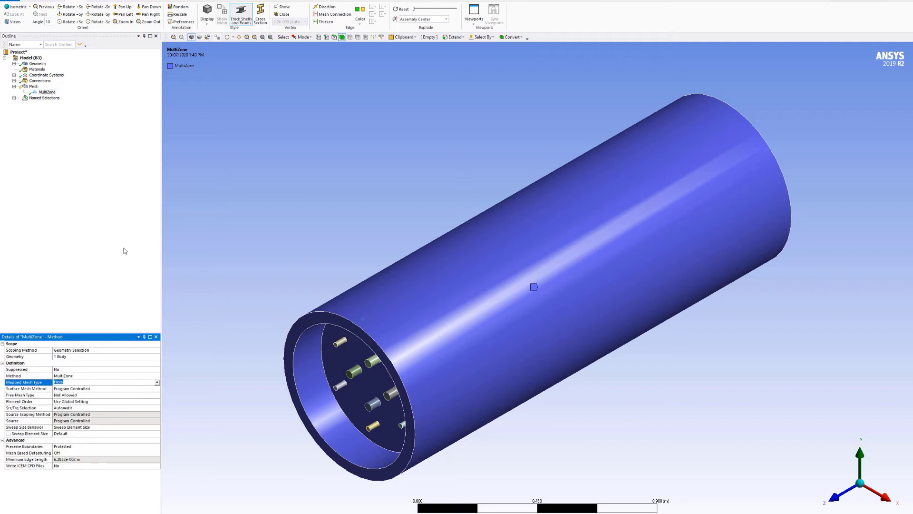
Insert a Sizing control on the mesh and hide the outer solid body.
{"action": "right_click", "coordinate": [34, 86]}
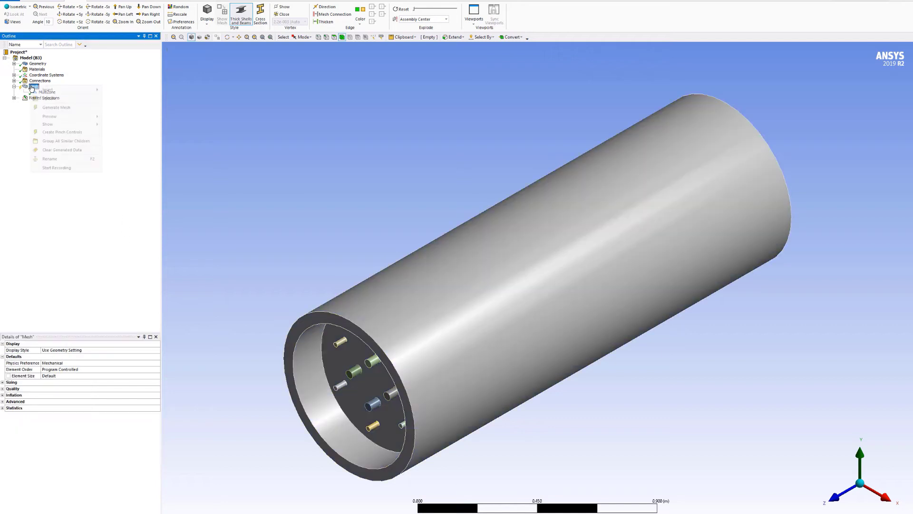
{"action": "mouse_move", "coordinate": [43, 90]}
{"action": "left_click", "coordinate": [118, 100]}
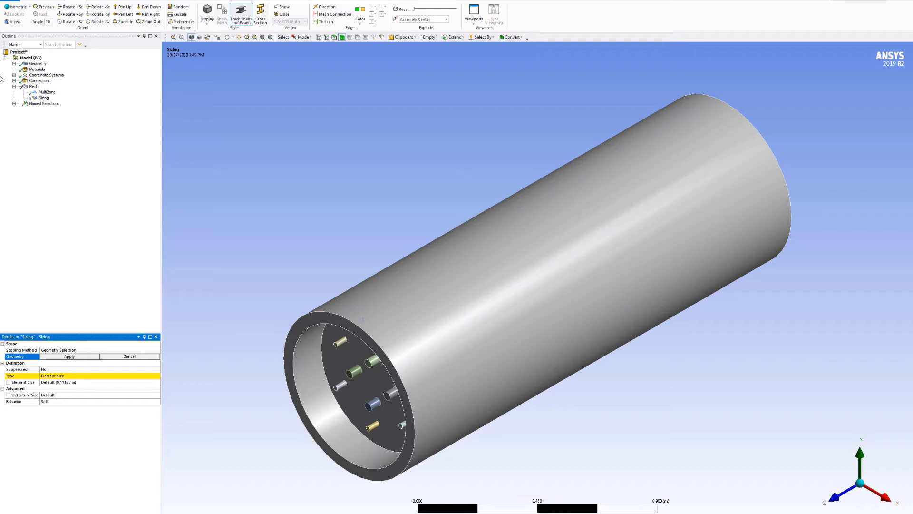
{"action": "left_click", "coordinate": [14, 63]}
{"action": "right_click", "coordinate": [42, 69]}
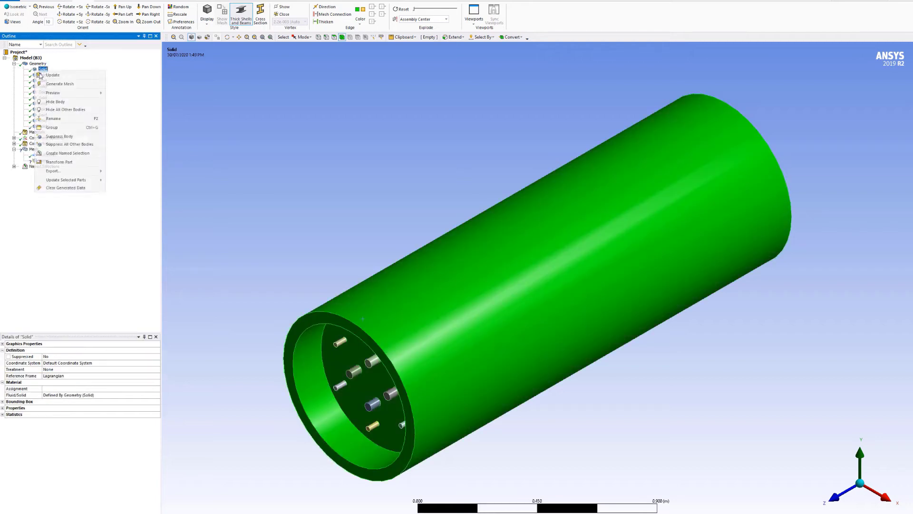
{"action": "left_click", "coordinate": [55, 101]}
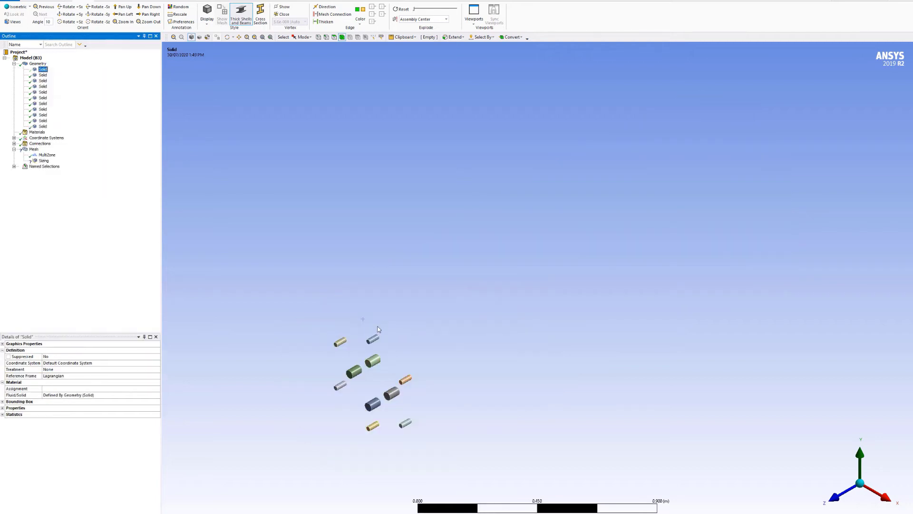
Scope the Body Sizing to all ten inner cylinders, with a 1.e-003 m element size.
{"action": "left_click", "coordinate": [371, 338]}
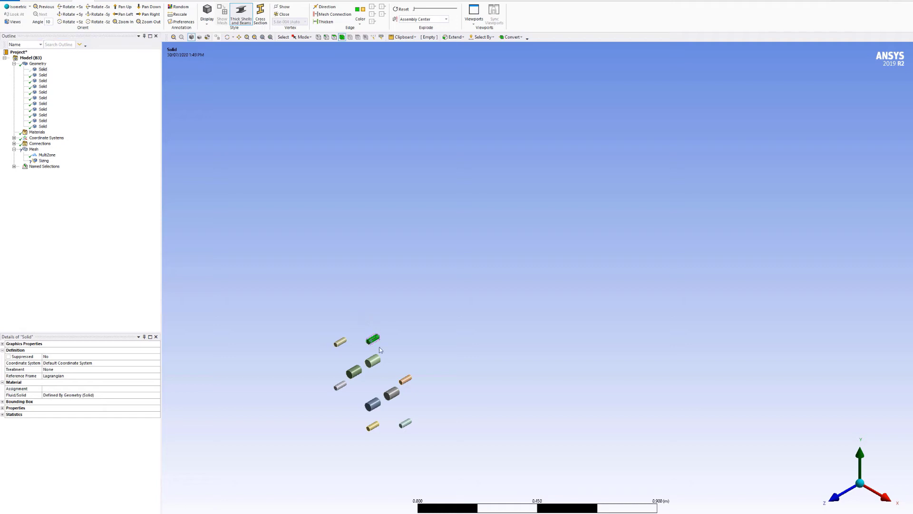
{"action": "left_click", "coordinate": [405, 379], "text": "ctrl"}
{"action": "left_click", "coordinate": [373, 429], "text": "ctrl"}
{"action": "left_click", "coordinate": [340, 385], "text": "ctrl"}
{"action": "left_click", "coordinate": [340, 342], "text": "ctrl"}
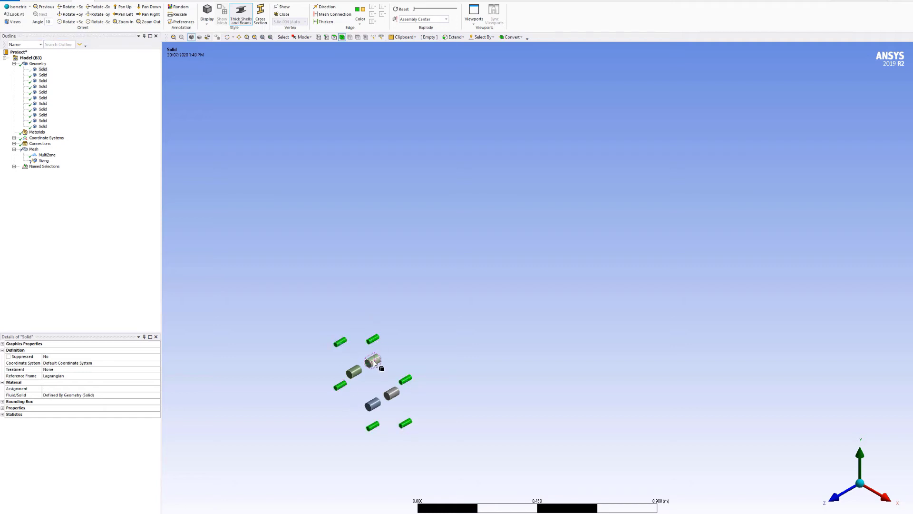
{"action": "left_click", "coordinate": [374, 360], "text": "ctrl"}
{"action": "left_click", "coordinate": [391, 393], "text": "ctrl"}
{"action": "left_click", "coordinate": [372, 403], "text": "ctrl"}
{"action": "left_click", "coordinate": [354, 372], "text": "ctrl"}
{"action": "left_click", "coordinate": [43, 160]}
{"action": "left_click", "coordinate": [84, 357]}
{"action": "left_click", "coordinate": [83, 357]}
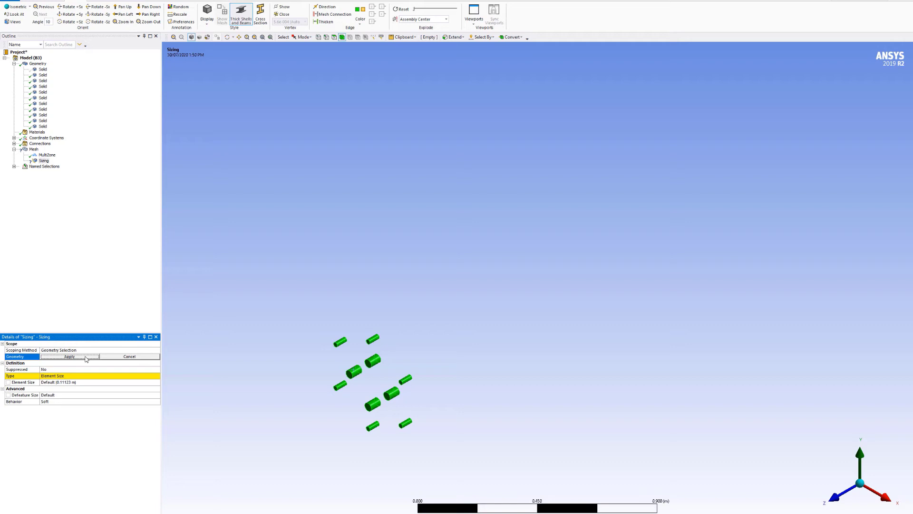
{"action": "left_click", "coordinate": [83, 383]}
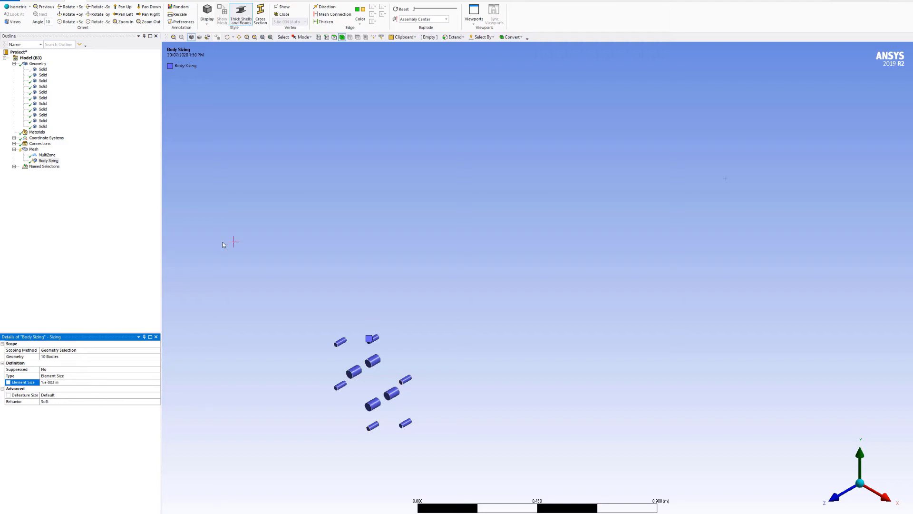
Set the global mesh Physics Preference to CFD.
{"action": "double_click", "coordinate": [35, 149]}
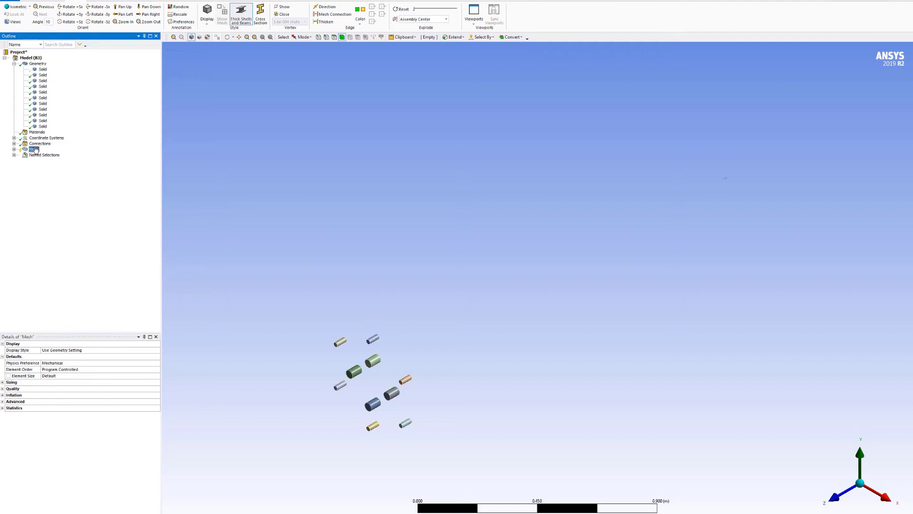
{"action": "double_click", "coordinate": [35, 148]}
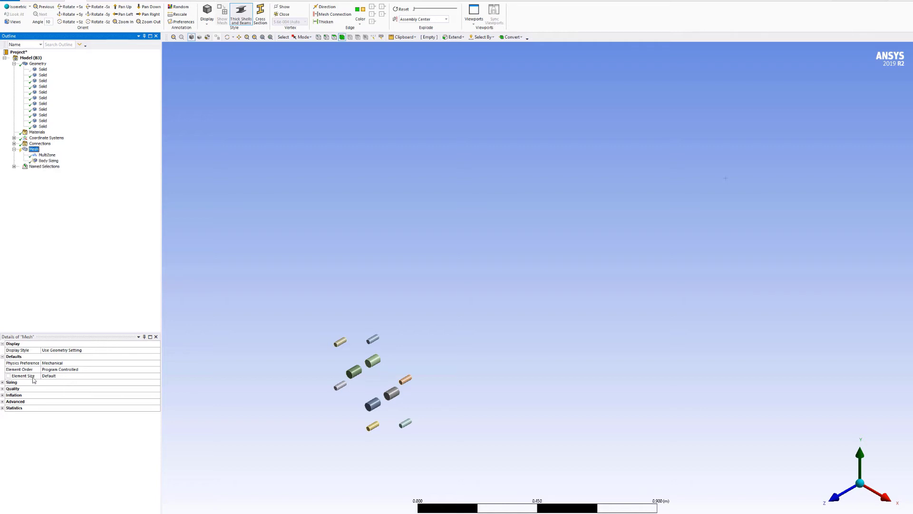
{"action": "left_click", "coordinate": [82, 363]}
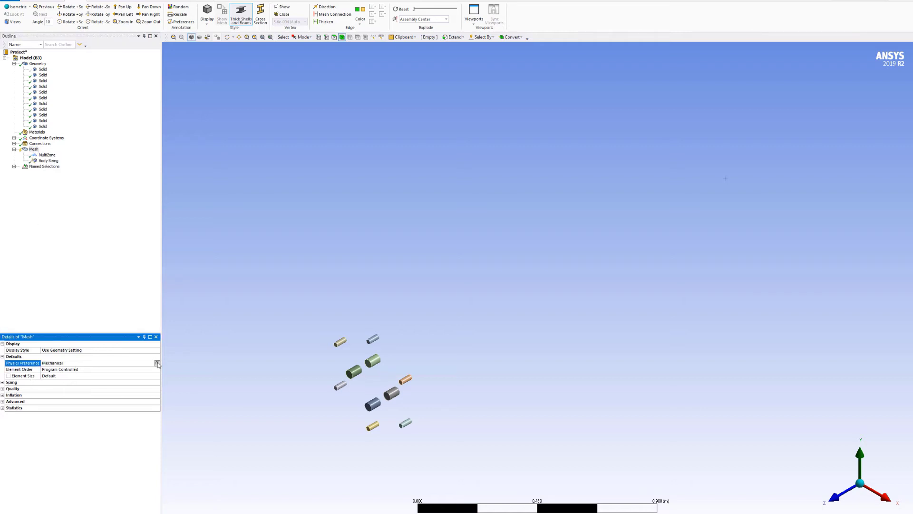
{"action": "left_click", "coordinate": [90, 364]}
{"action": "left_click", "coordinate": [63, 383]}
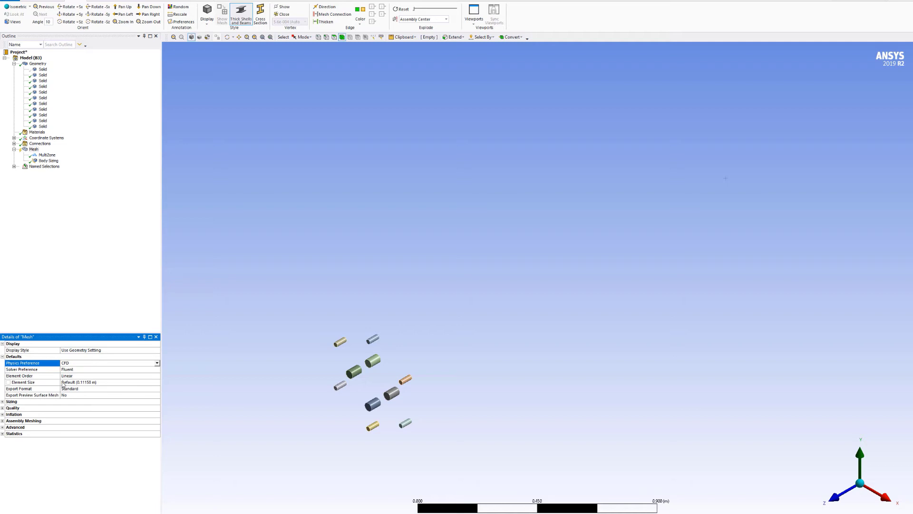
{"action": "left_click", "coordinate": [92, 382]}
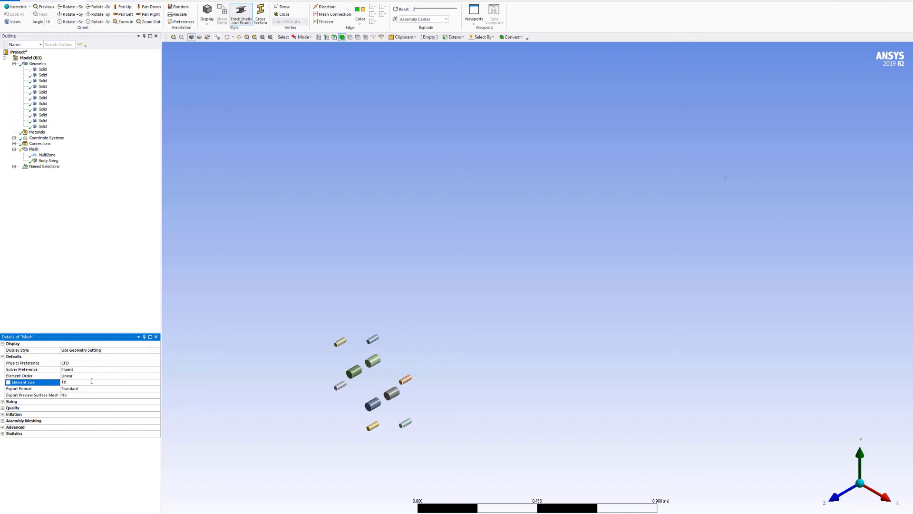
{"action": "key", "text": "Return"}
Show the outer solid body again and set the global element size to 1.e-002 m.
{"action": "right_click", "coordinate": [43, 69]}
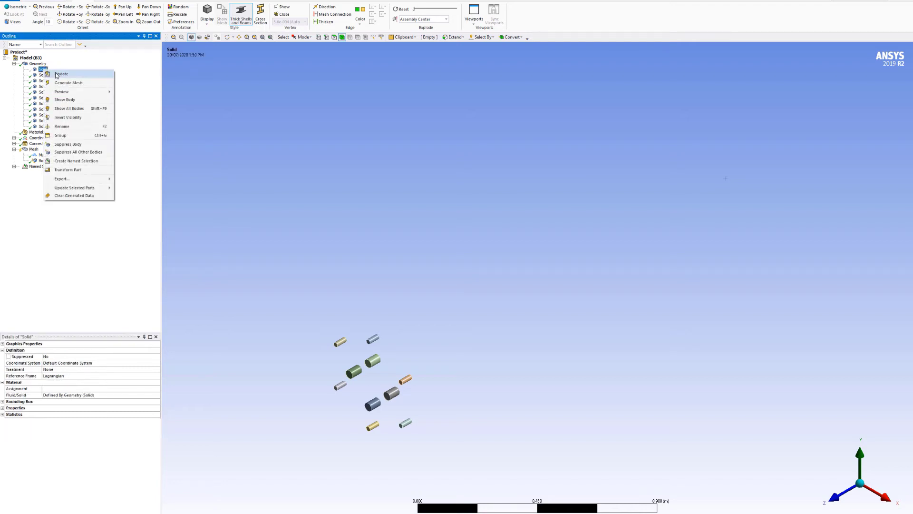
{"action": "left_click", "coordinate": [83, 103]}
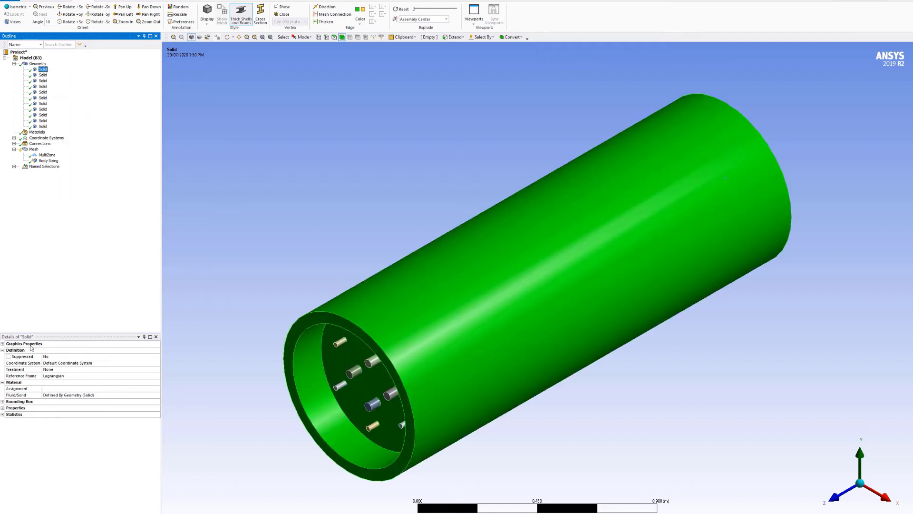
{"action": "left_click", "coordinate": [34, 150]}
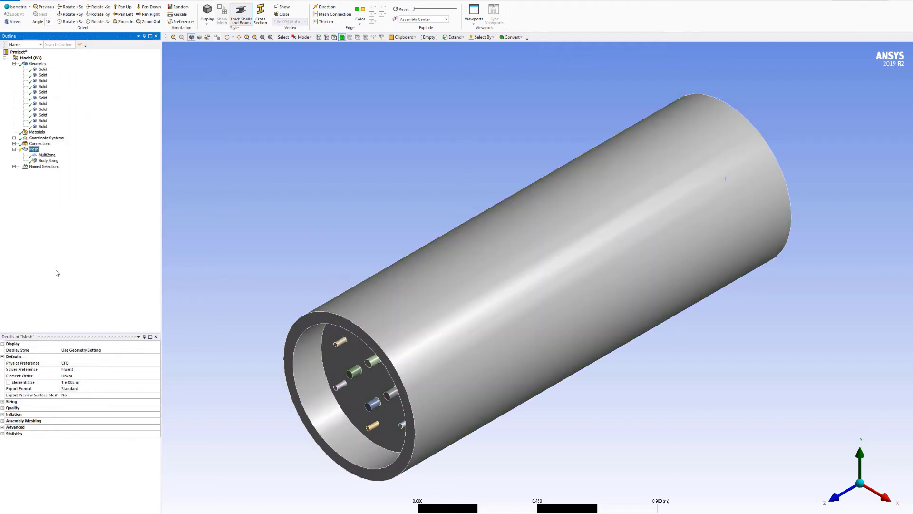
{"action": "left_click", "coordinate": [81, 383]}
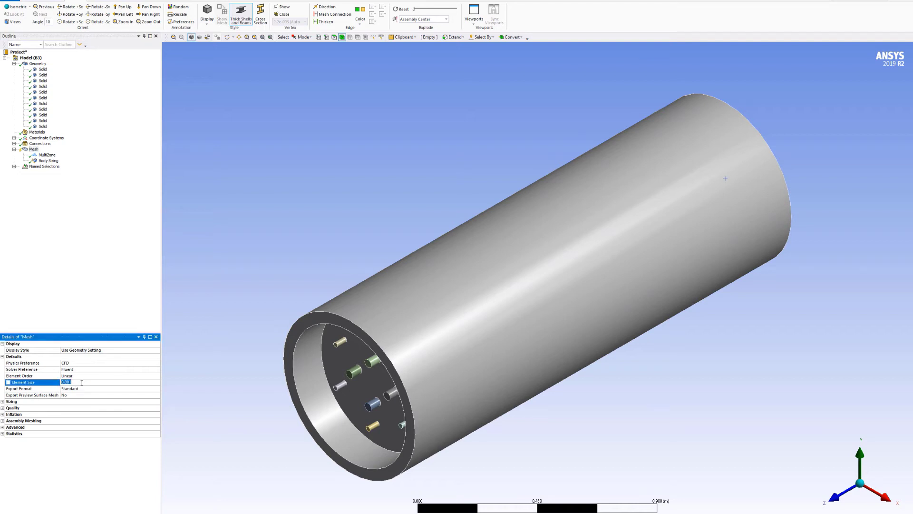
{"action": "type", "text": "1.e-002"}
{"action": "left_click", "coordinate": [73, 233]}
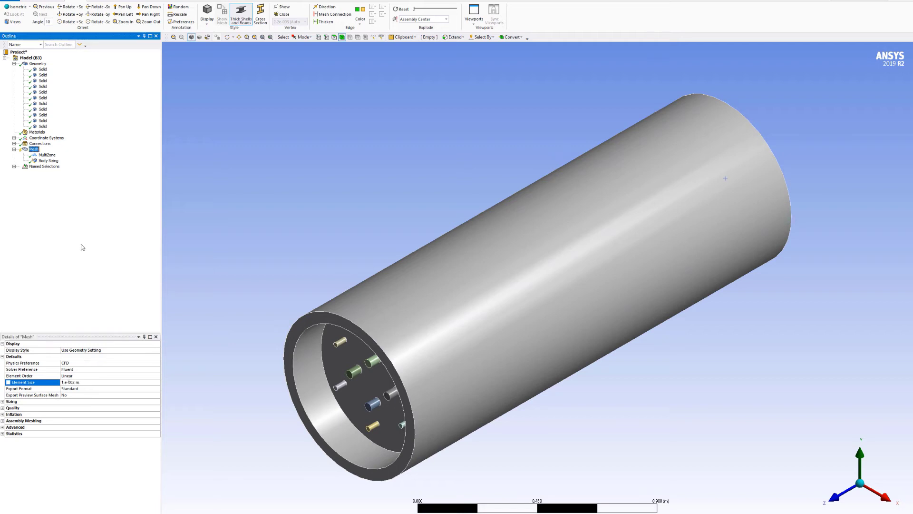
{"action": "left_click", "coordinate": [2, 402]}
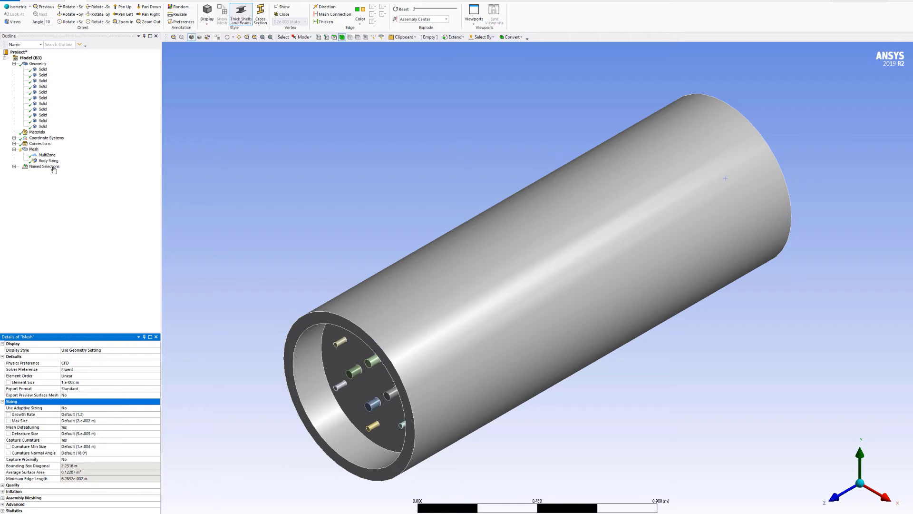
Generate the mesh, zoom in along the cylinder axis, then fit the whole meshed cylinder in view.
{"action": "right_click", "coordinate": [29, 150]}
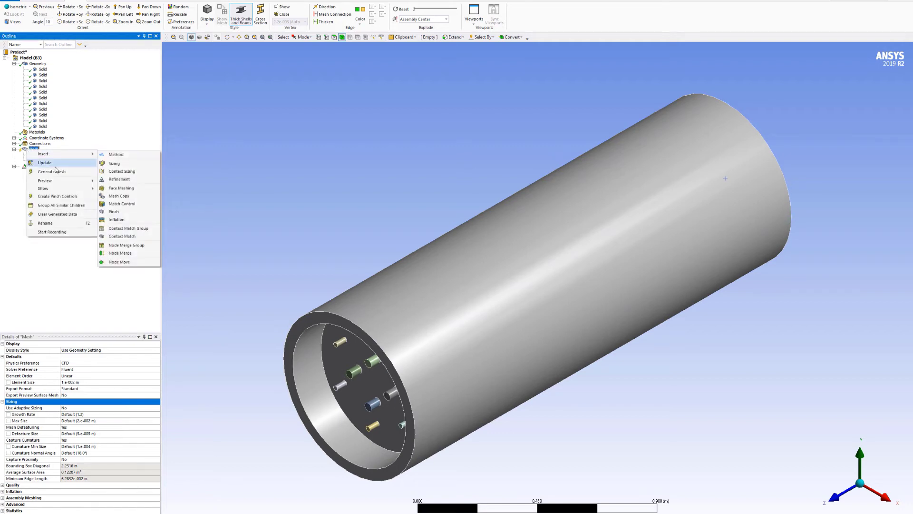
{"action": "left_click", "coordinate": [57, 173]}
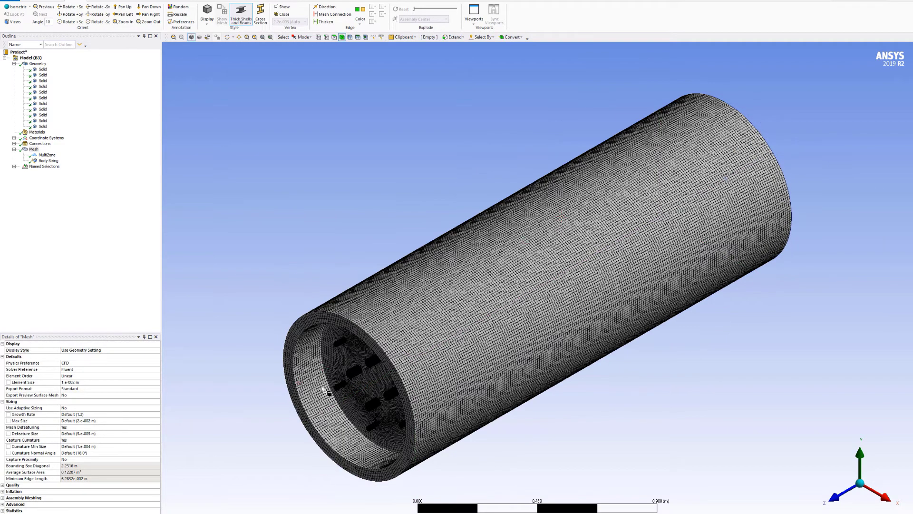
{"action": "left_click", "coordinate": [834, 496]}
{"action": "scroll", "coordinate": [510, 295], "scroll_direction": "up", "scroll_amount": 8}
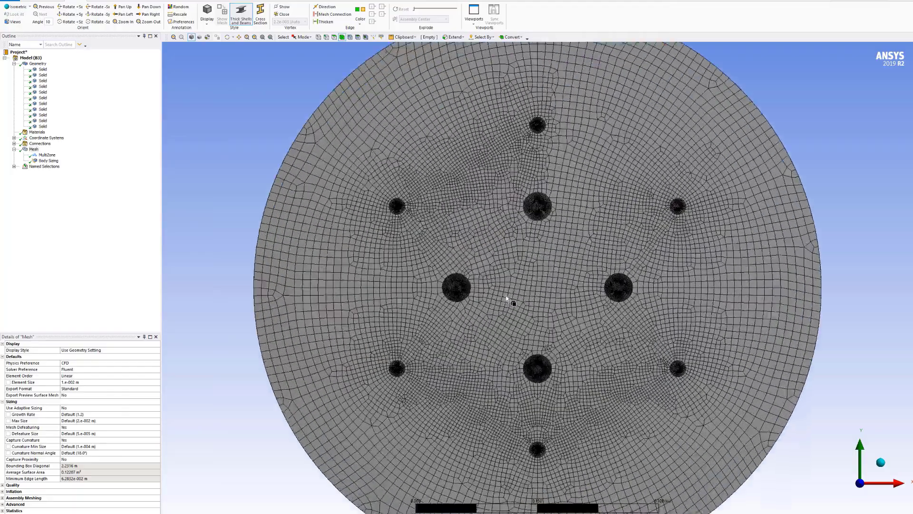
{"action": "scroll", "coordinate": [508, 298], "scroll_direction": "up", "scroll_amount": 2}
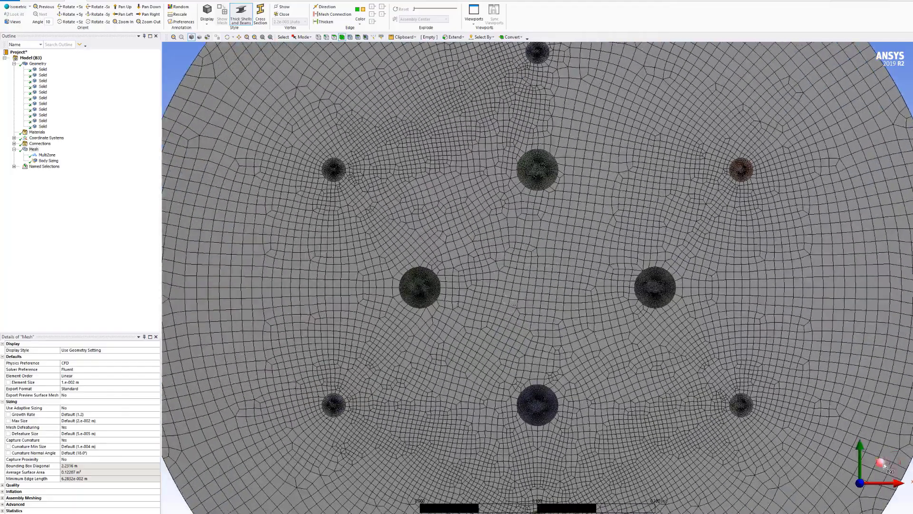
{"action": "middle_click_drag", "start_coordinate": [507, 299], "coordinate": [539, 324]}
{"action": "key", "text": "F7"}
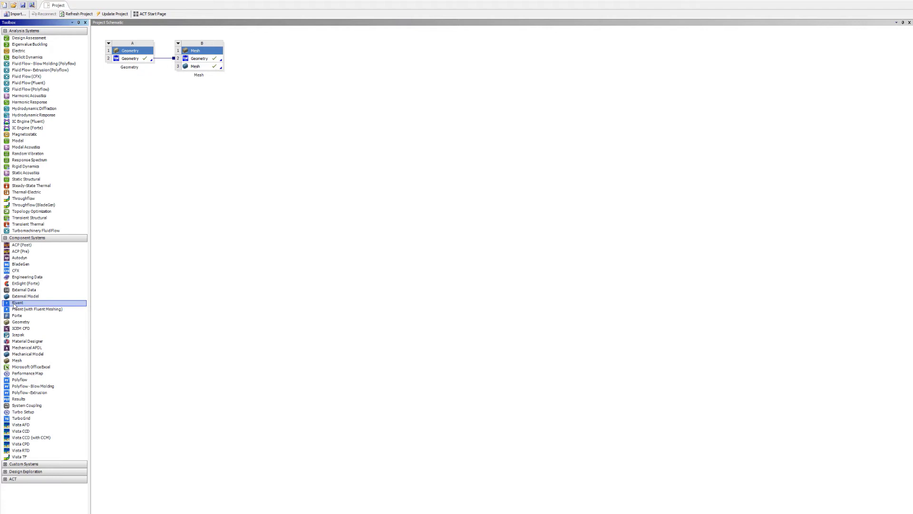
Link a Fluent system to the mesh, update the Mesh cell, and open Fluent Setup.
{"action": "left_click_drag", "start_coordinate": [15, 305], "coordinate": [215, 64]}
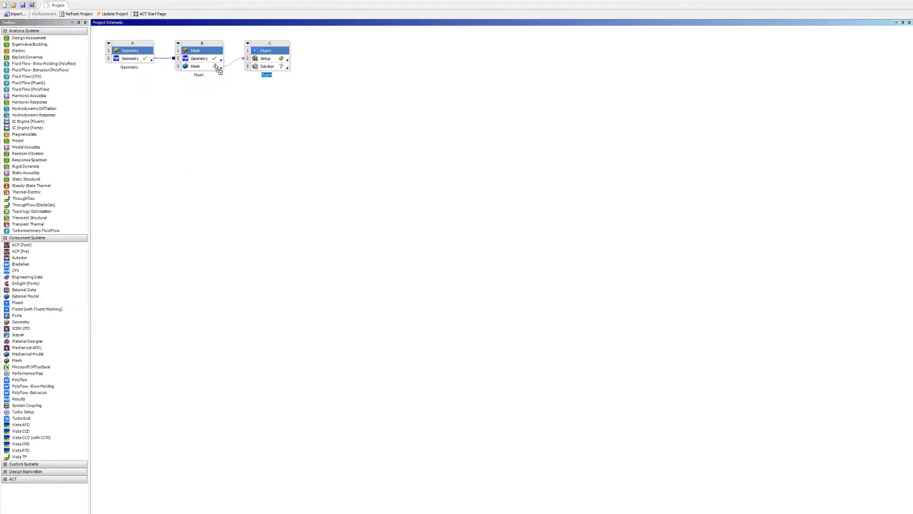
{"action": "double_click", "coordinate": [269, 59]}
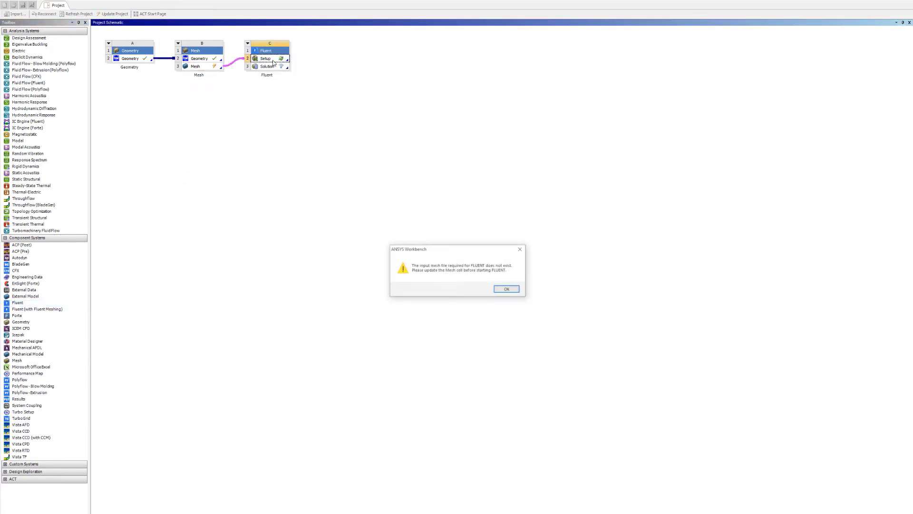
{"action": "left_click", "coordinate": [508, 289]}
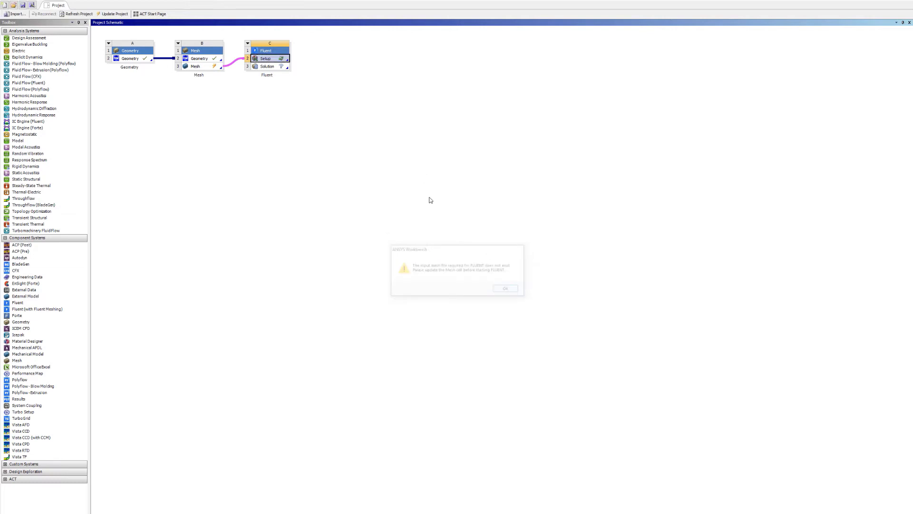
{"action": "double_click", "coordinate": [214, 66]}
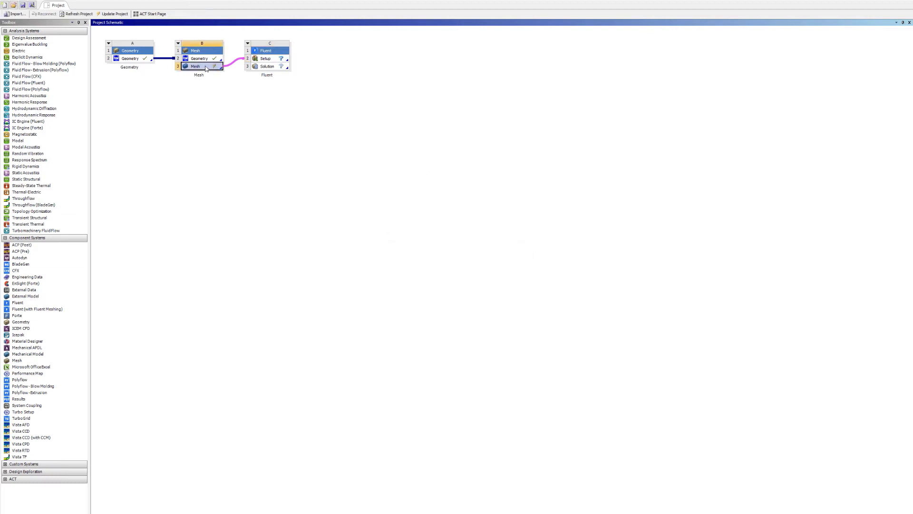
{"action": "right_click", "coordinate": [206, 67]}
{"action": "left_click", "coordinate": [248, 105]}
{"action": "double_click", "coordinate": [274, 59]}
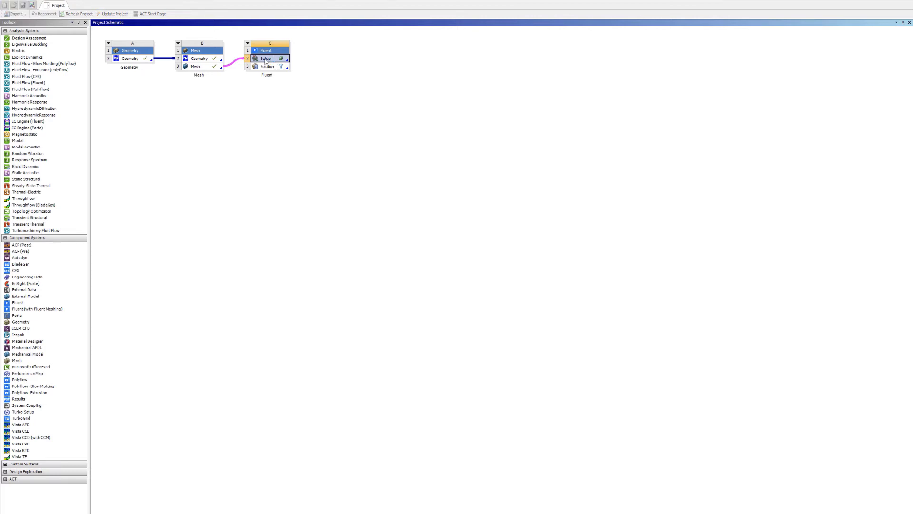
Launch Fluent in double precision with parallel processing on the local machine.
{"action": "left_click", "coordinate": [330, 232]}
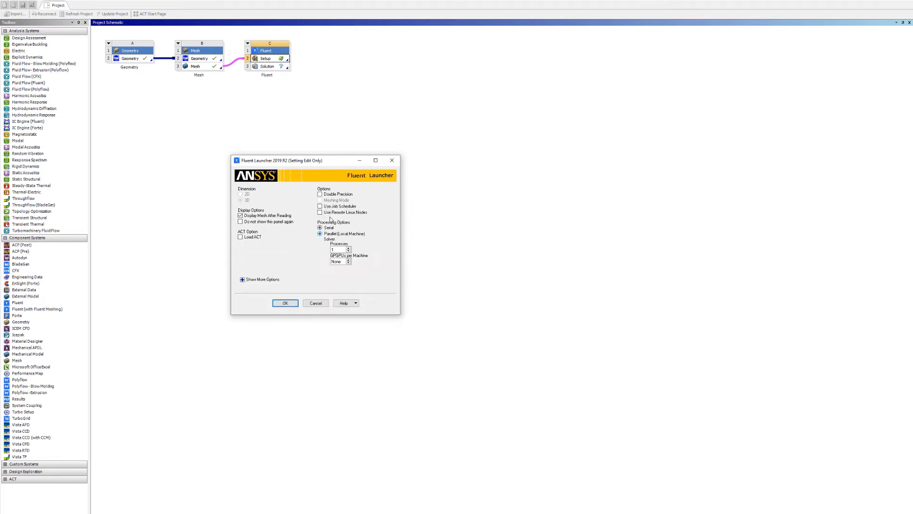
{"action": "left_click", "coordinate": [333, 195]}
{"action": "left_click", "coordinate": [286, 303]}
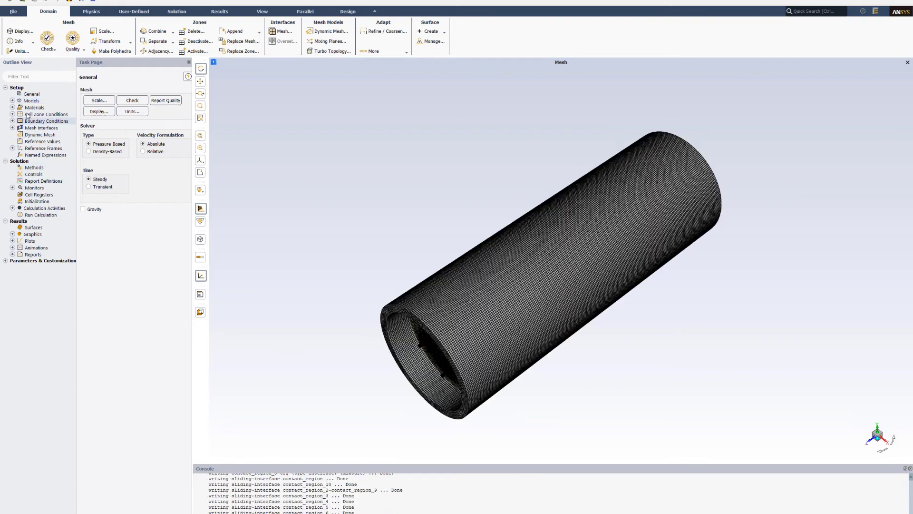
Turn on the energy equation.
{"action": "left_click", "coordinate": [16, 101]}
{"action": "double_click", "coordinate": [37, 115]}
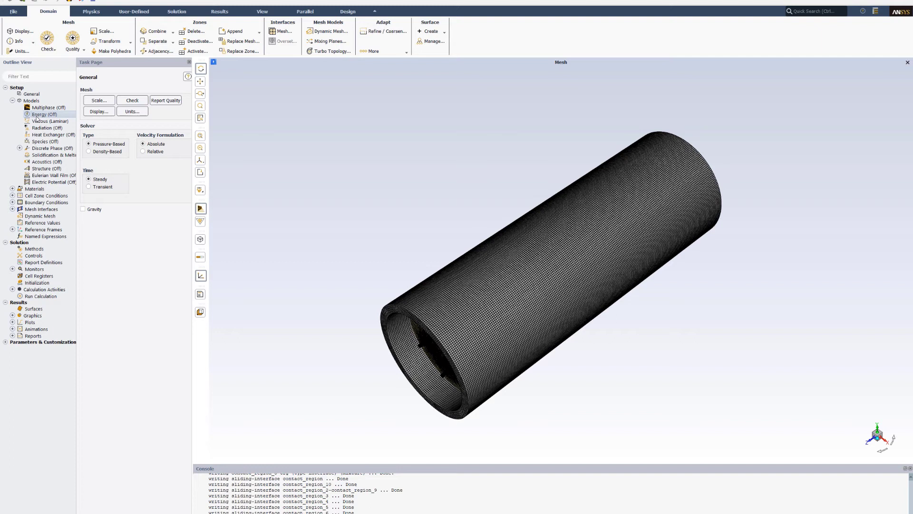
{"action": "left_click", "coordinate": [111, 247]}
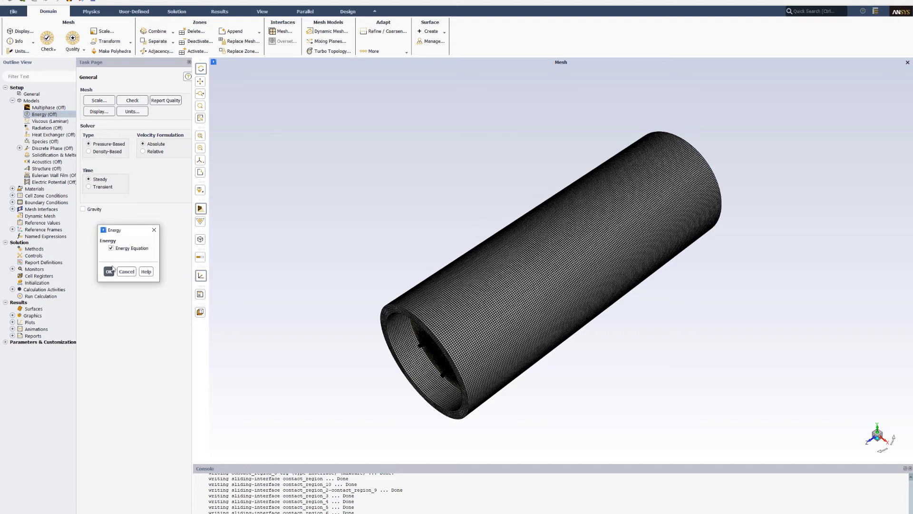
{"action": "left_click", "coordinate": [109, 272]}
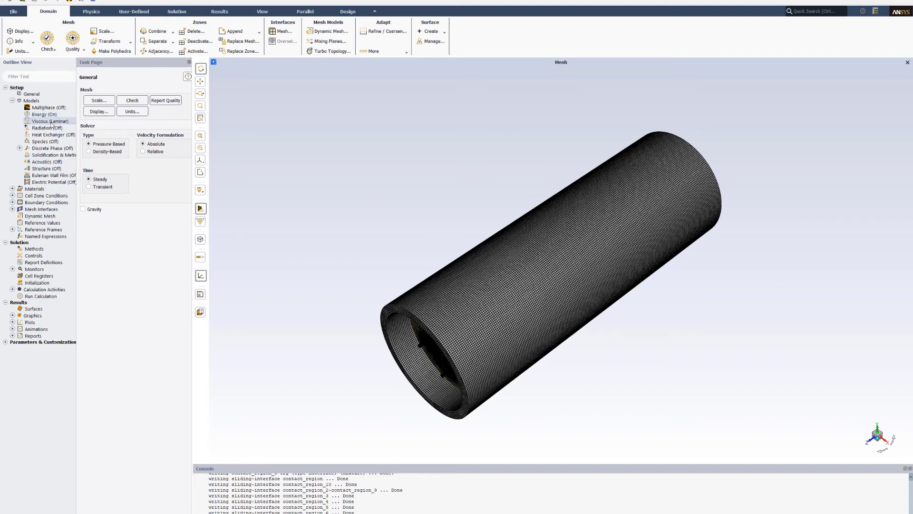
Set the viscous model to standard k-epsilon (2 eqn).
{"action": "double_click", "coordinate": [50, 122]}
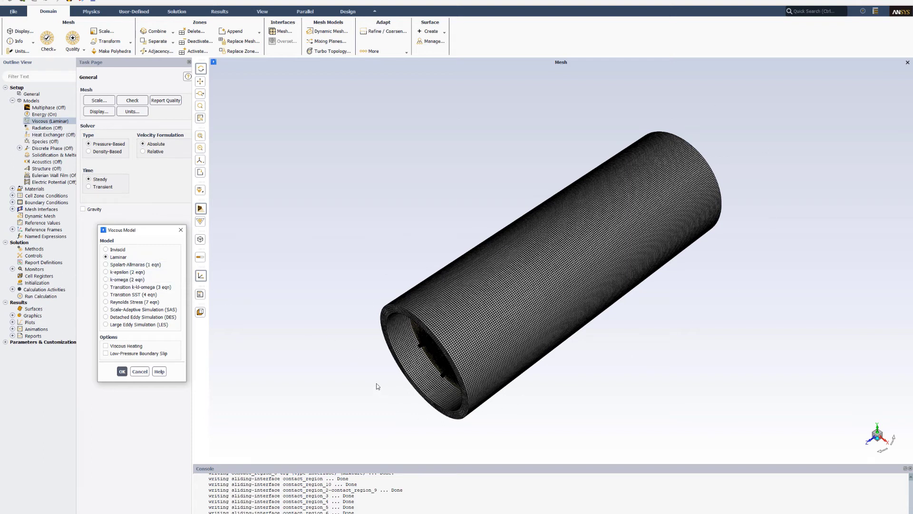
{"action": "left_click", "coordinate": [128, 272]}
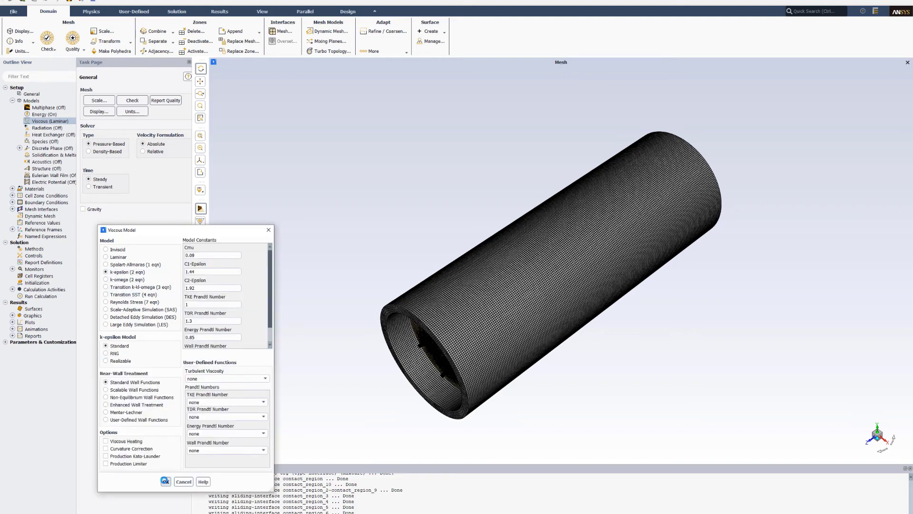
{"action": "left_click", "coordinate": [165, 481]}
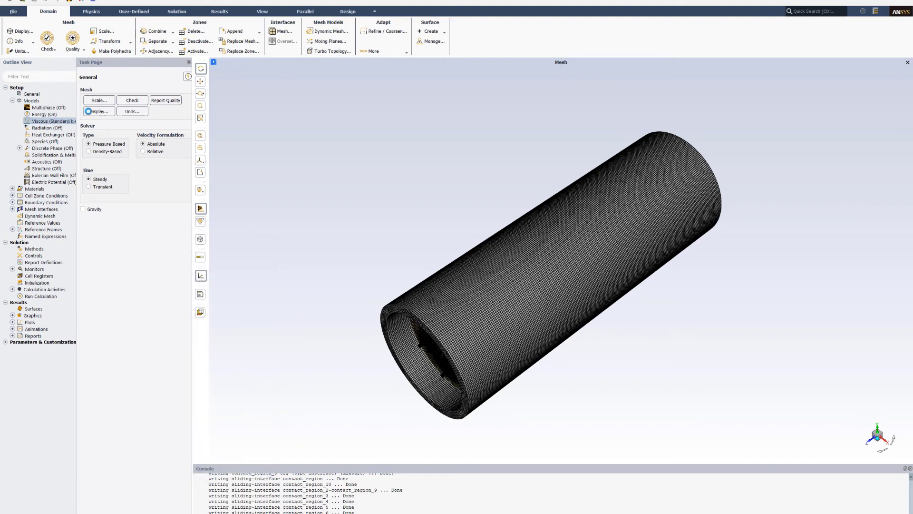
Set the radiation model to P1 and acknowledge the added air property notice.
{"action": "left_click", "coordinate": [41, 128]}
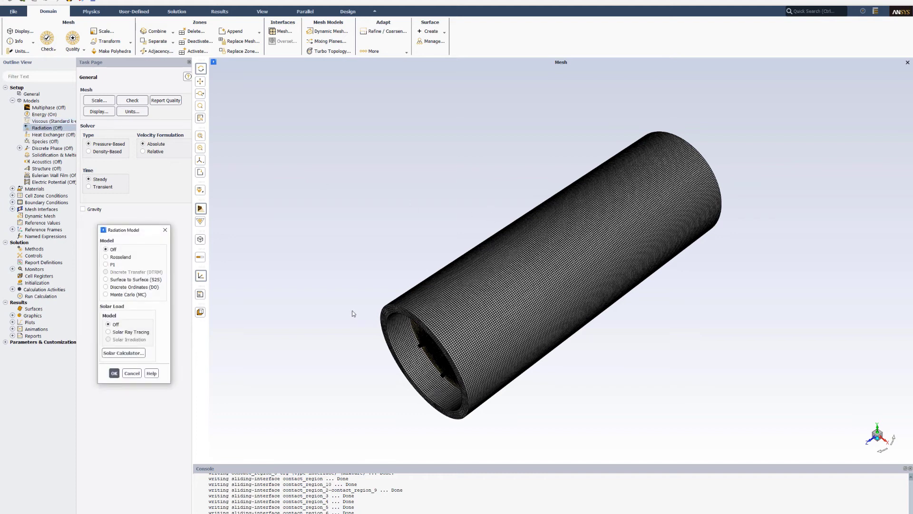
{"action": "left_click", "coordinate": [112, 266]}
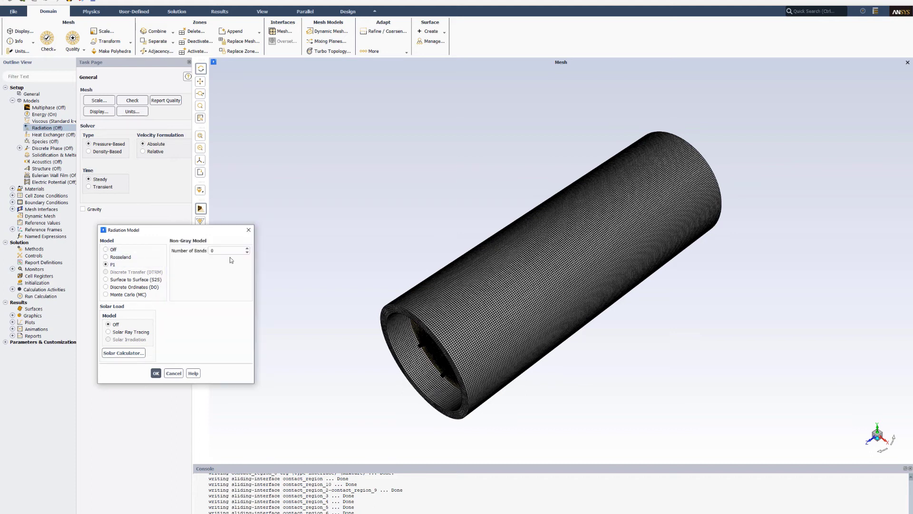
{"action": "left_click", "coordinate": [156, 373]}
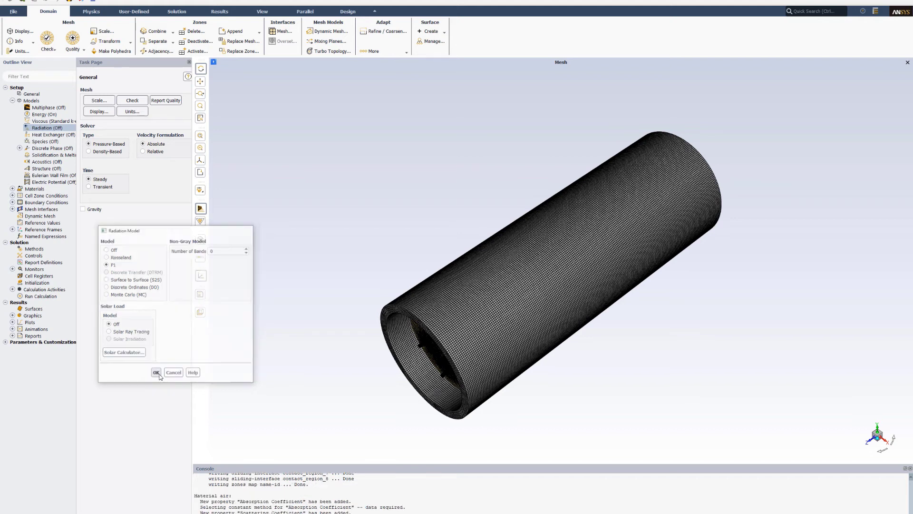
{"action": "left_click", "coordinate": [518, 286]}
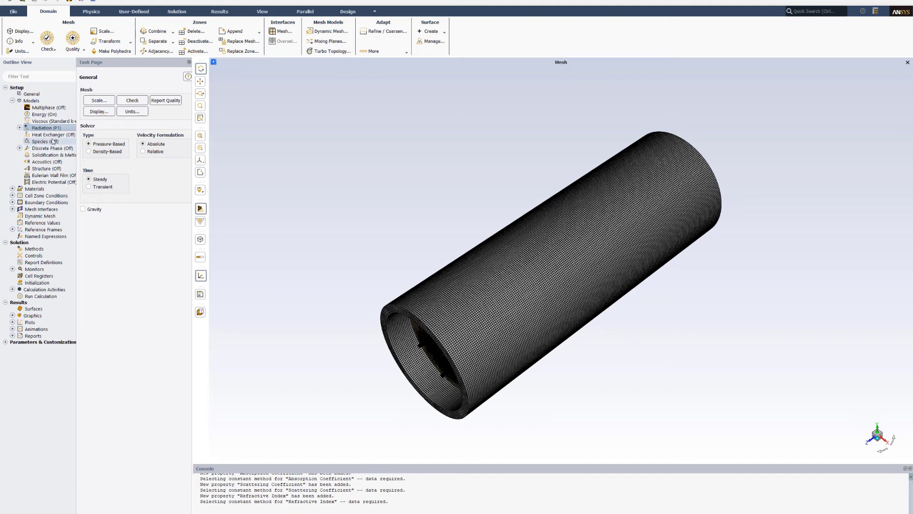
Choose Non-Premixed Combustion and set the ch4 fuel mass fraction to 1.
{"action": "double_click", "coordinate": [48, 142]}
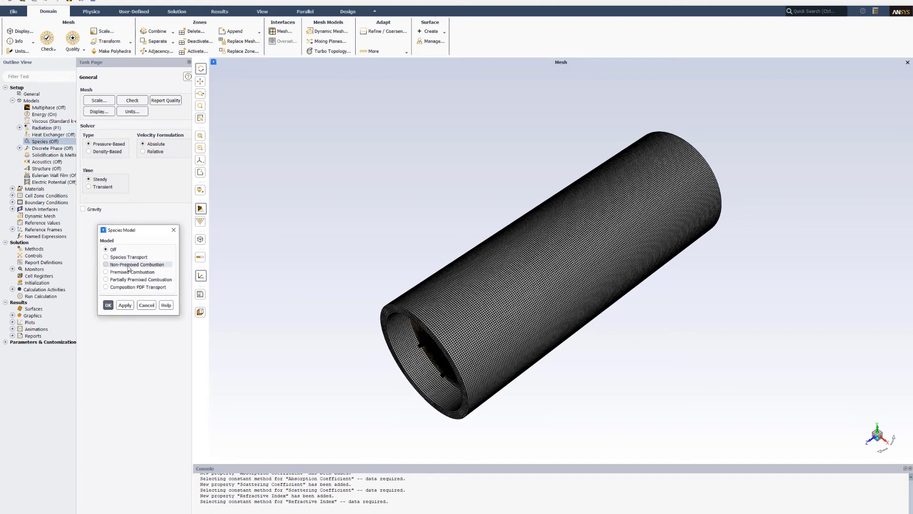
{"action": "left_click", "coordinate": [128, 265]}
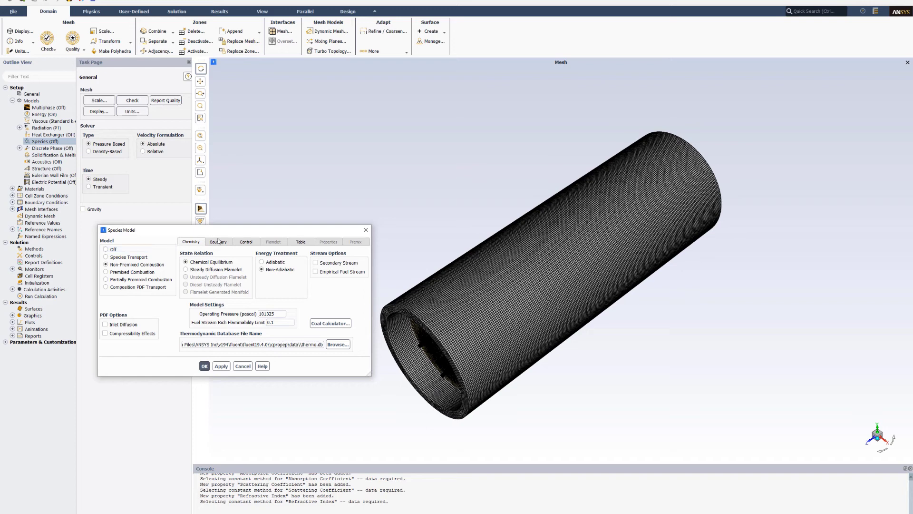
{"action": "left_click", "coordinate": [231, 243]}
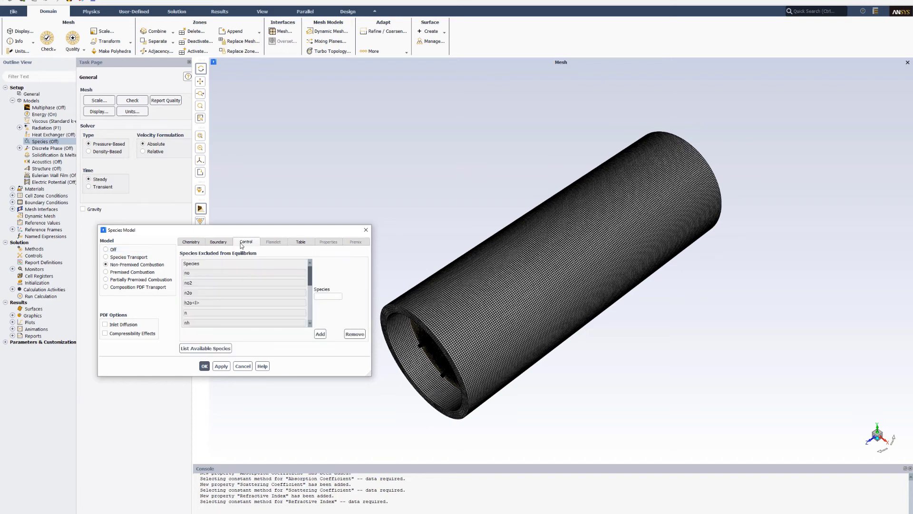
{"action": "left_click", "coordinate": [323, 264]}
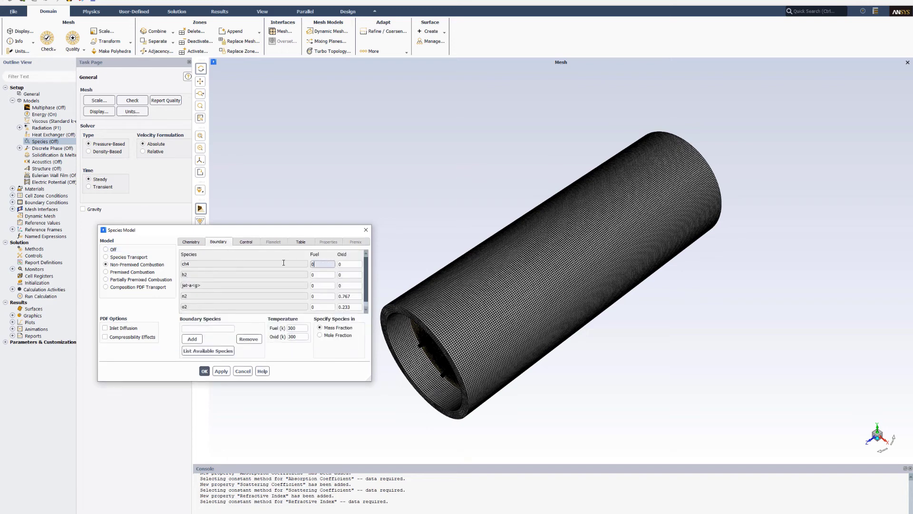
{"action": "key", "text": "ctrl+a"}
{"action": "left_click", "coordinate": [347, 328]}
Calculate the PDF table and accept the 0.25 density under-relaxation notice.
{"action": "left_click", "coordinate": [302, 243]}
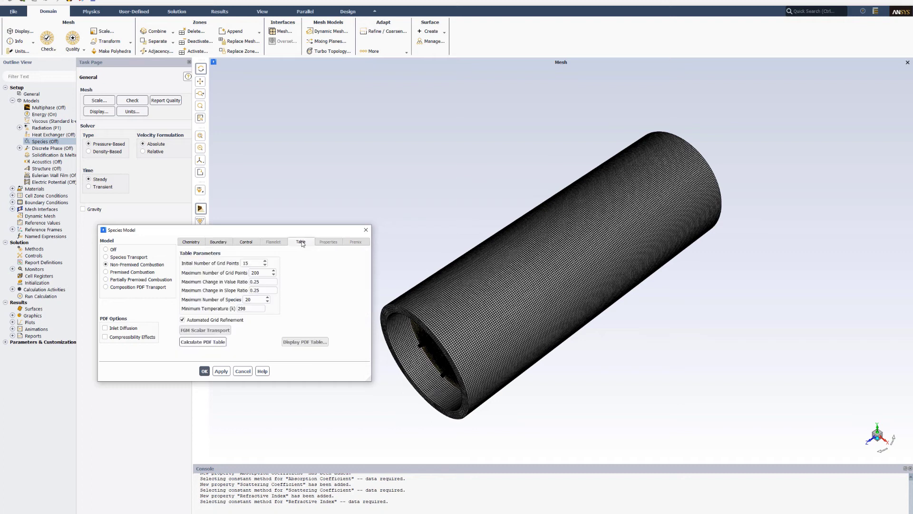
{"action": "left_click", "coordinate": [215, 342]}
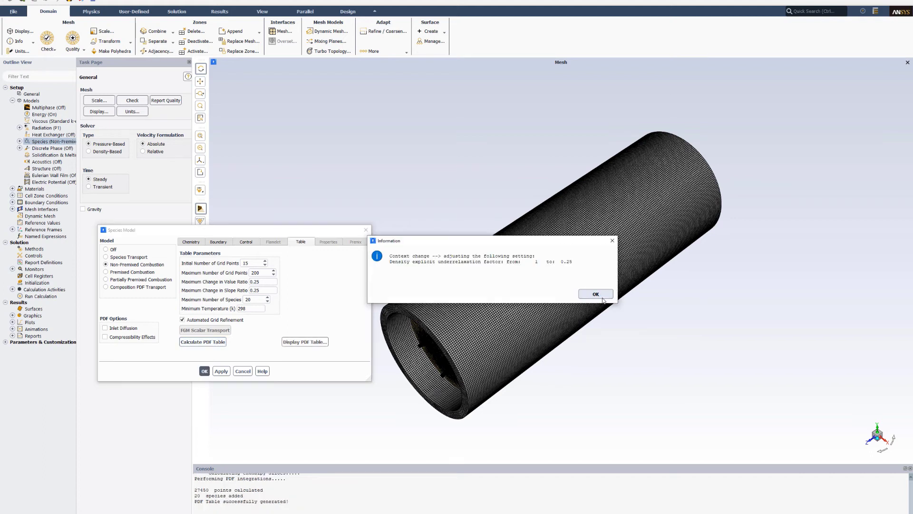
{"action": "left_click", "coordinate": [600, 295]}
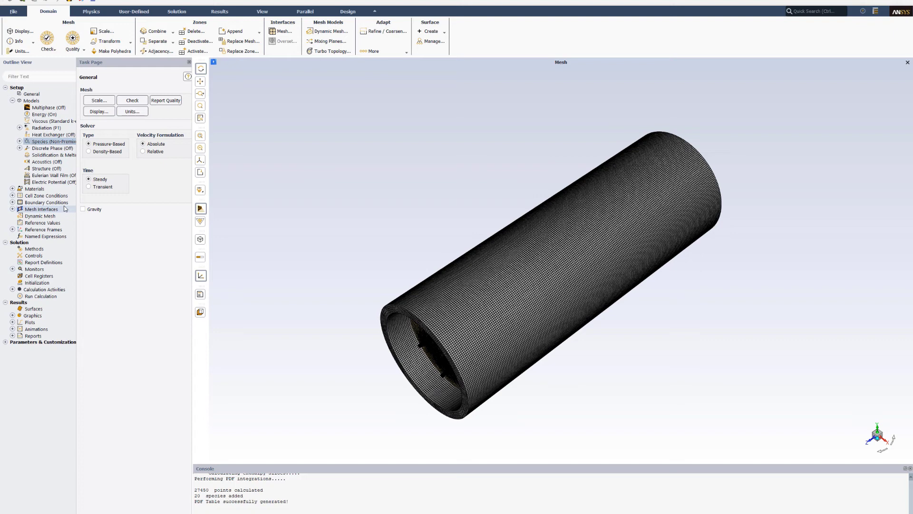
Write the PDF table to the default SYS.pdf file in the project folder, dismissing the warning.
{"action": "left_click", "coordinate": [18, 13]}
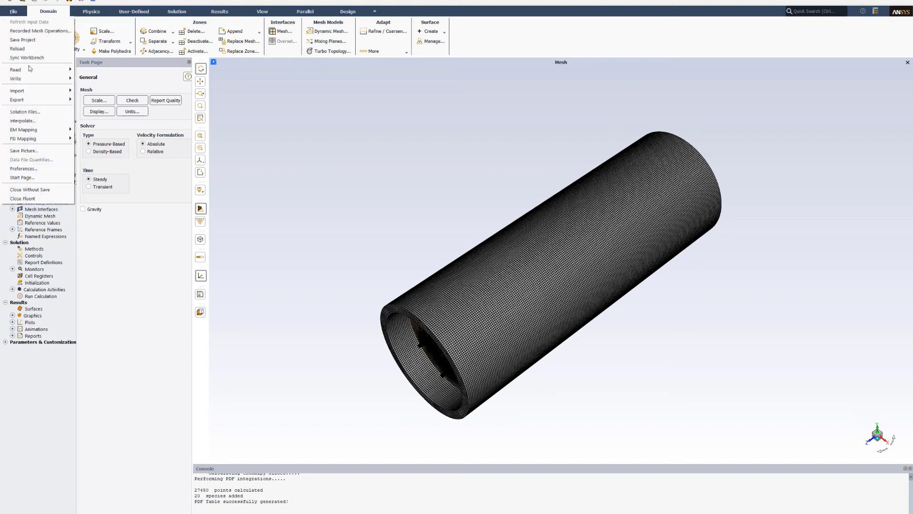
{"action": "left_click", "coordinate": [93, 130]}
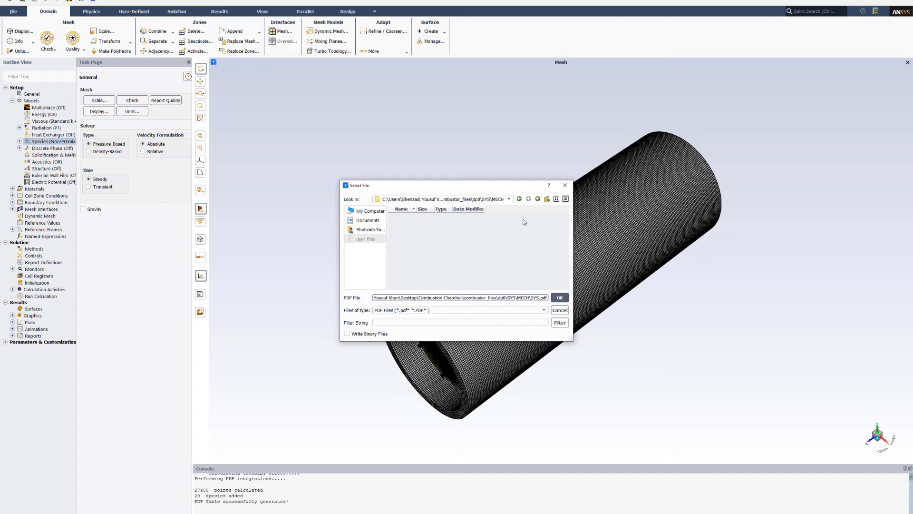
{"action": "left_click", "coordinate": [560, 299]}
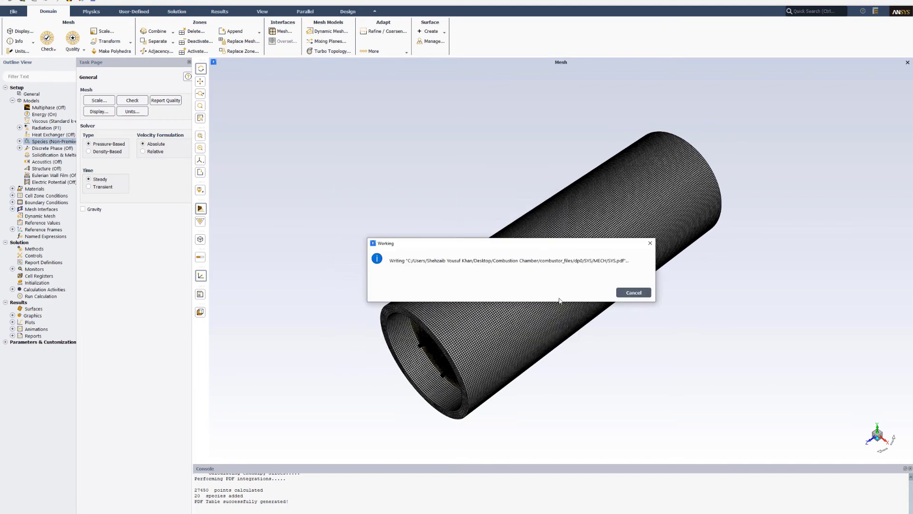
{"action": "left_click", "coordinate": [621, 295]}
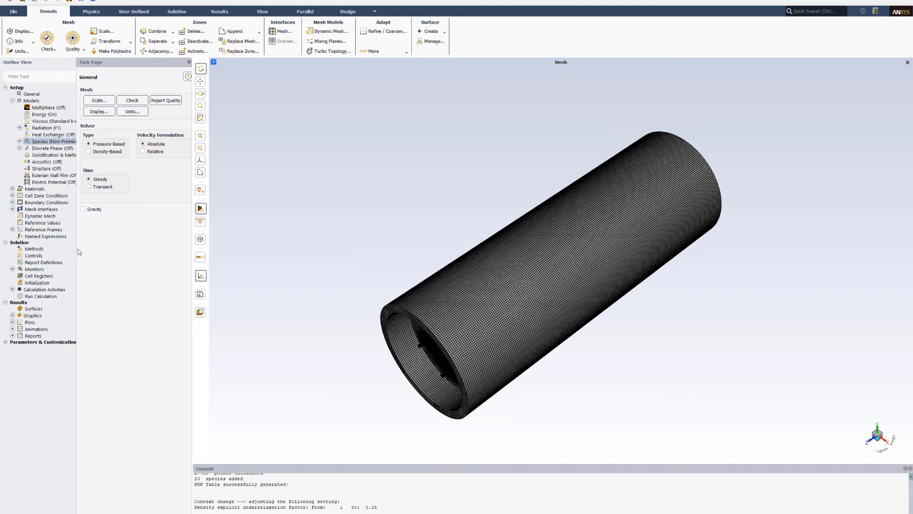
Check the secondary_air and outlet zones, then set fuel_injectors' boundary type to mass-flow-inlet.
{"action": "double_click", "coordinate": [59, 203]}
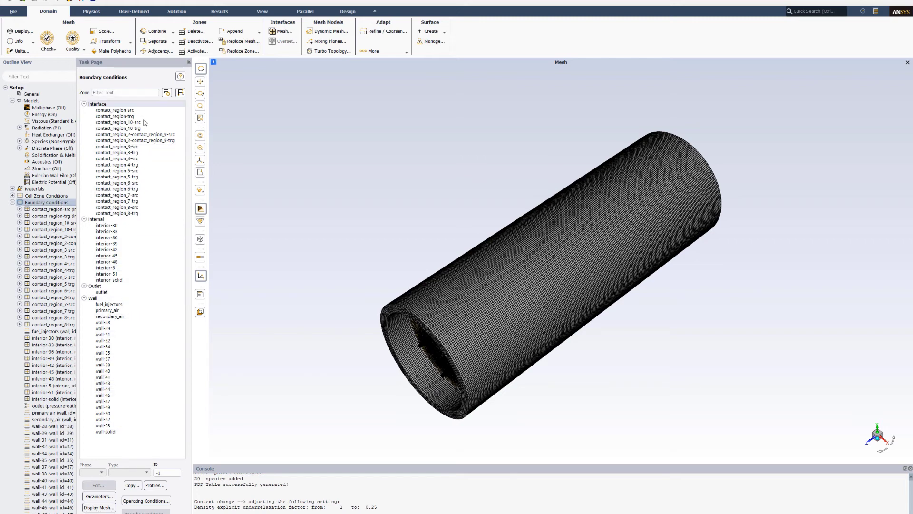
{"action": "left_click", "coordinate": [108, 305]}
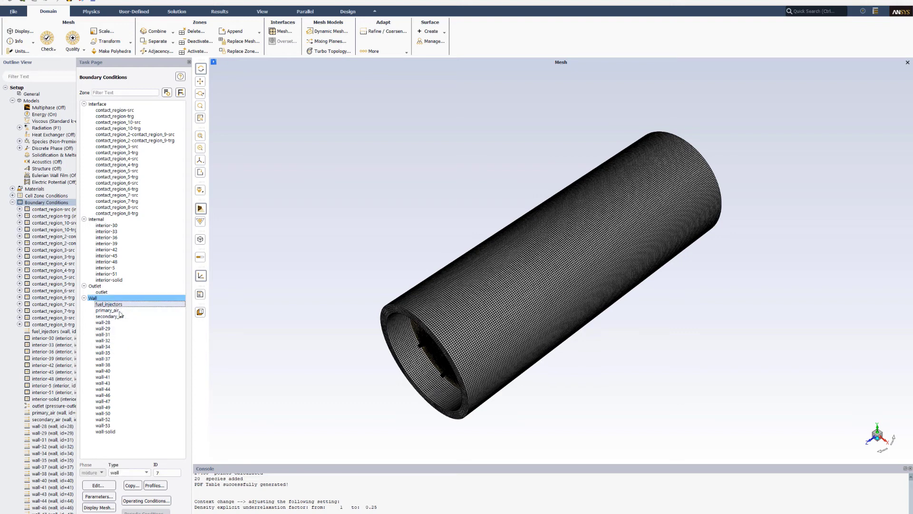
{"action": "left_click", "coordinate": [125, 318]}
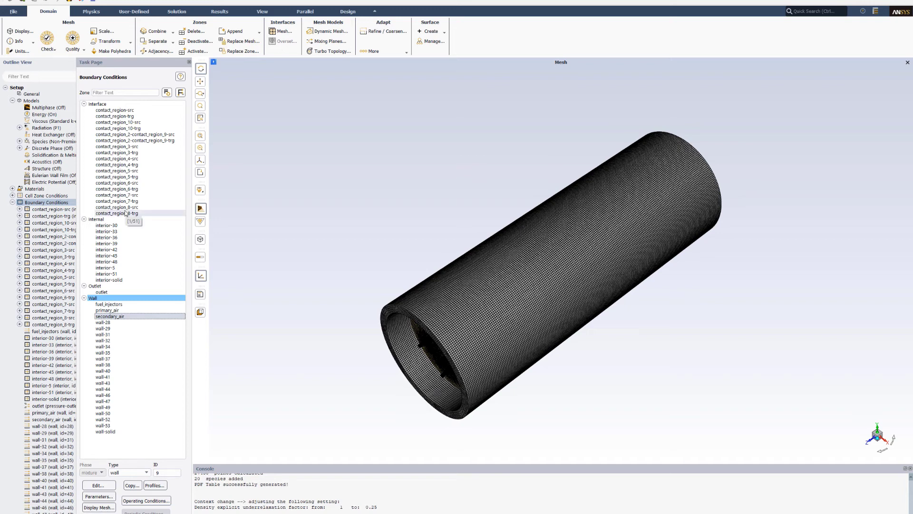
{"action": "left_click", "coordinate": [116, 292]}
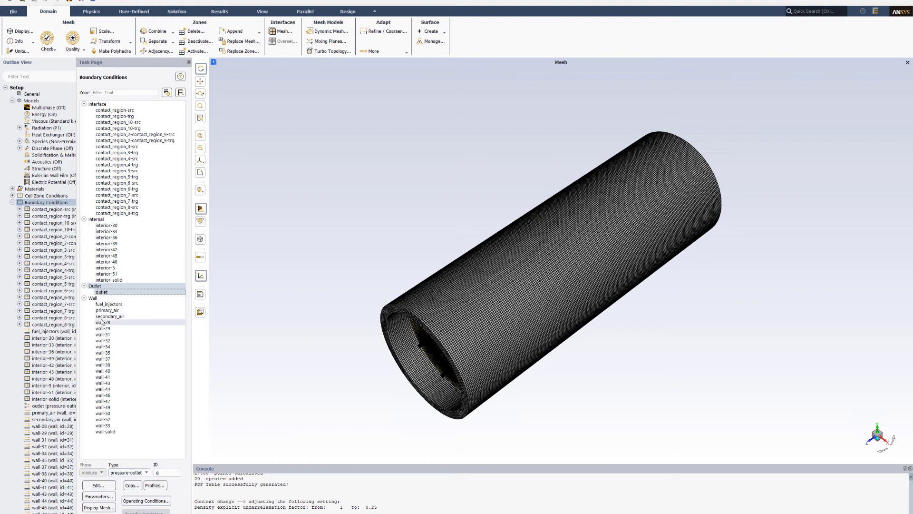
{"action": "left_click", "coordinate": [113, 304]}
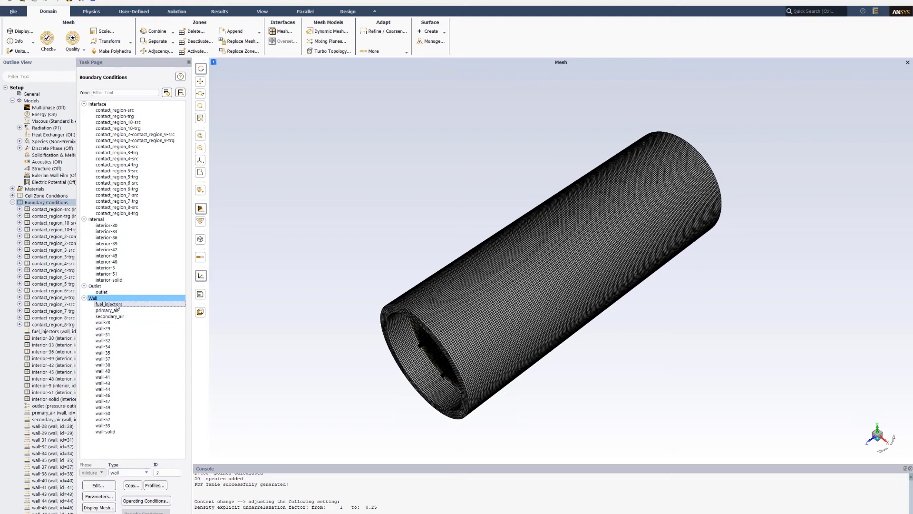
{"action": "left_click", "coordinate": [139, 472]}
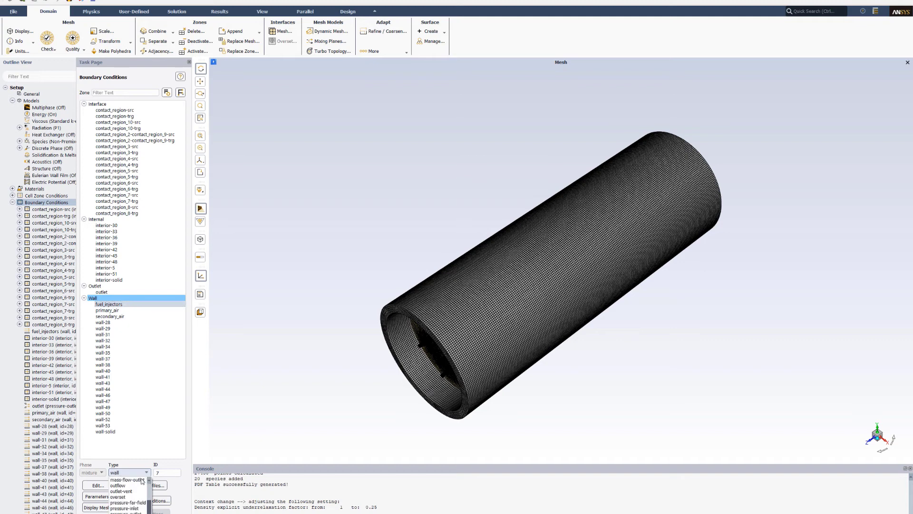
{"action": "scroll", "coordinate": [140, 485], "scroll_direction": "up", "scroll_amount": 2}
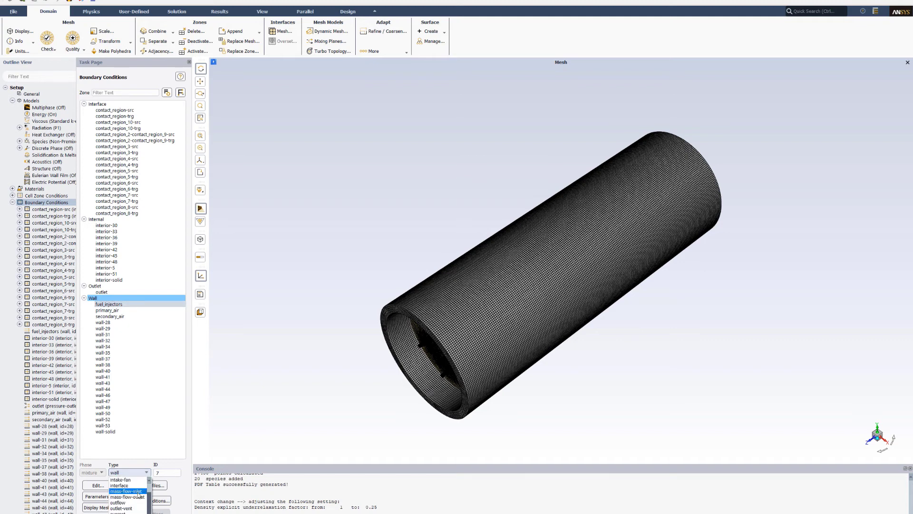
{"action": "left_click", "coordinate": [126, 491]}
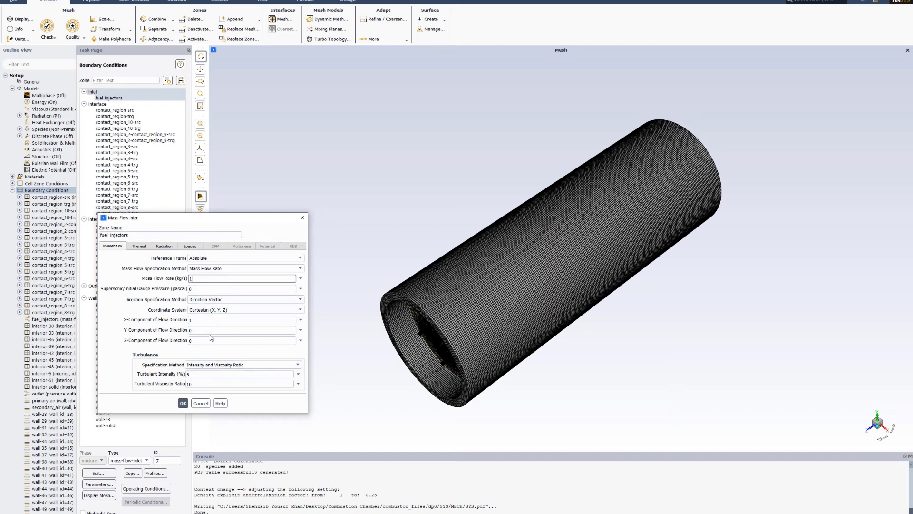
Give fuel_injectors a 1.1667e-4 kg/s flow normal to the boundary with 10% turbulent intensity.
{"action": "left_click", "coordinate": [209, 303]}
{"action": "left_click", "coordinate": [215, 312]}
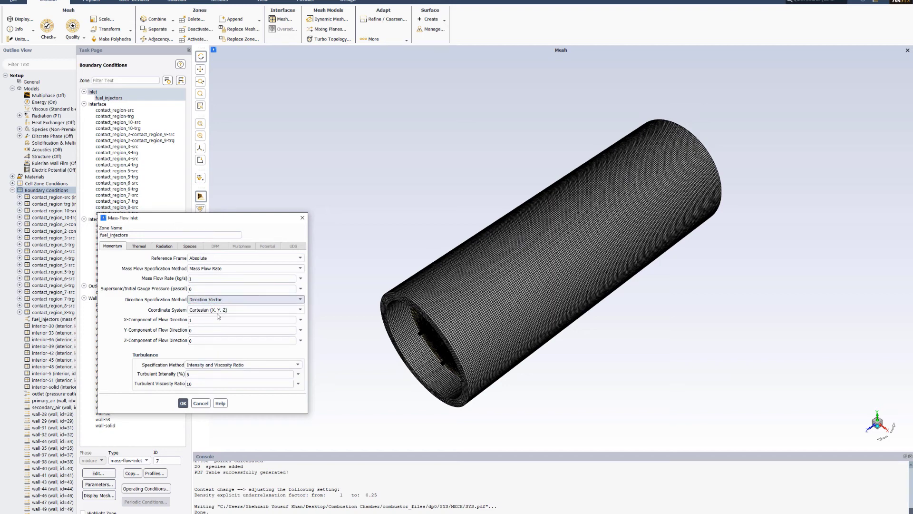
{"action": "left_click", "coordinate": [207, 277]}
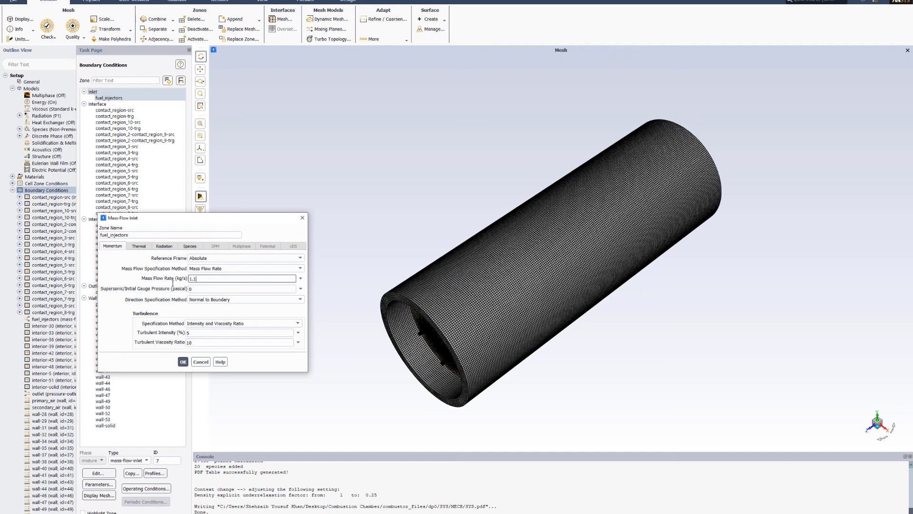
{"action": "type", "text": ".1667e-"}
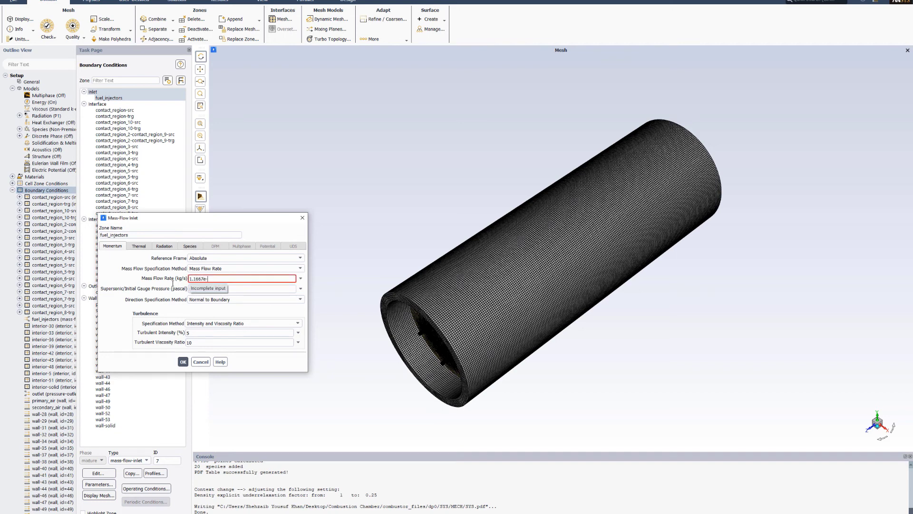
{"action": "type", "text": "4"}
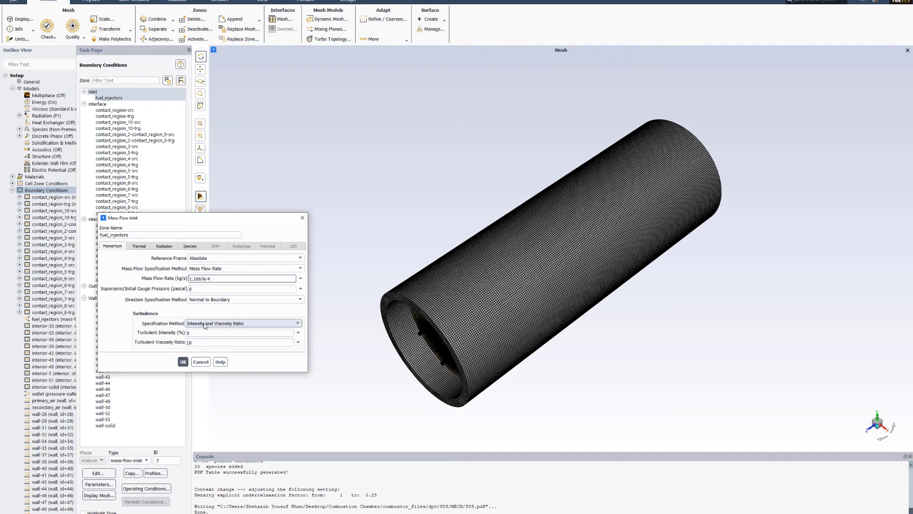
{"action": "double_click", "coordinate": [189, 332]}
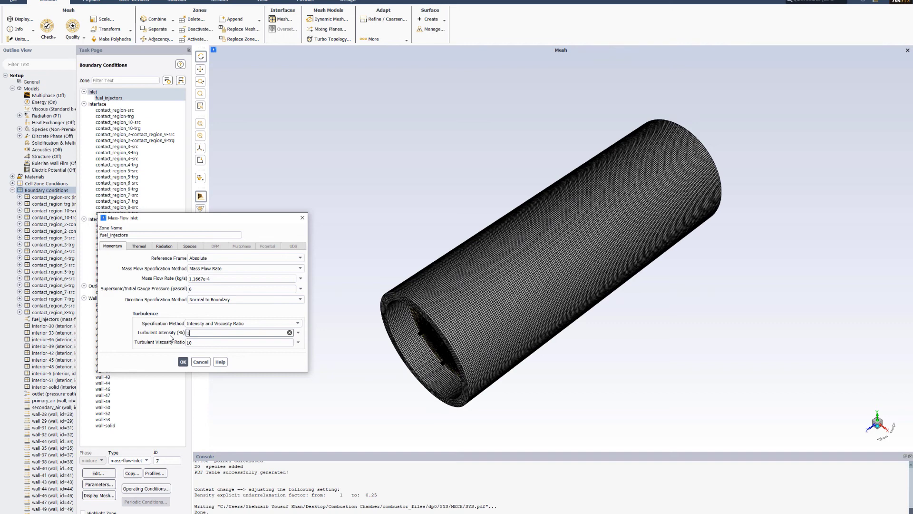
{"action": "type", "text": "10"}
Set mean mixture fraction 1, review the 300 K thermal and emissivity 1 radiation settings, and apply.
{"action": "left_click", "coordinate": [186, 246]}
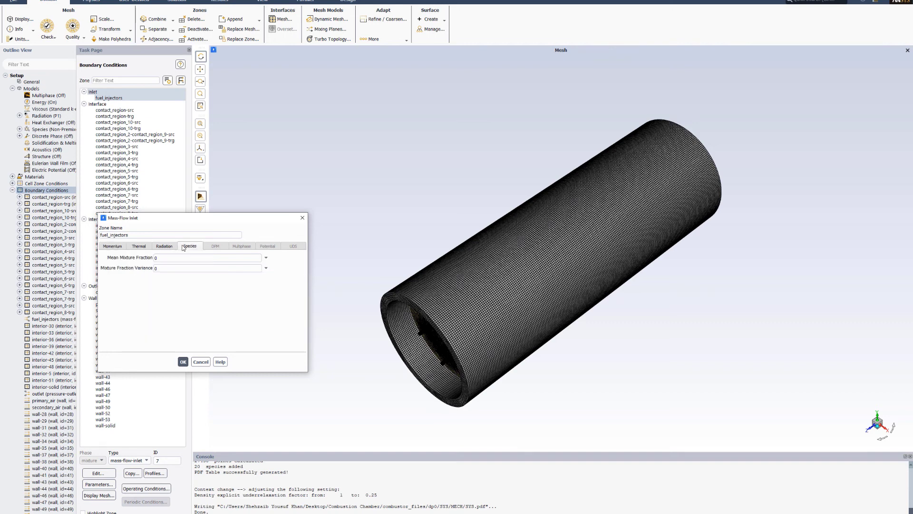
{"action": "double_click", "coordinate": [153, 258]}
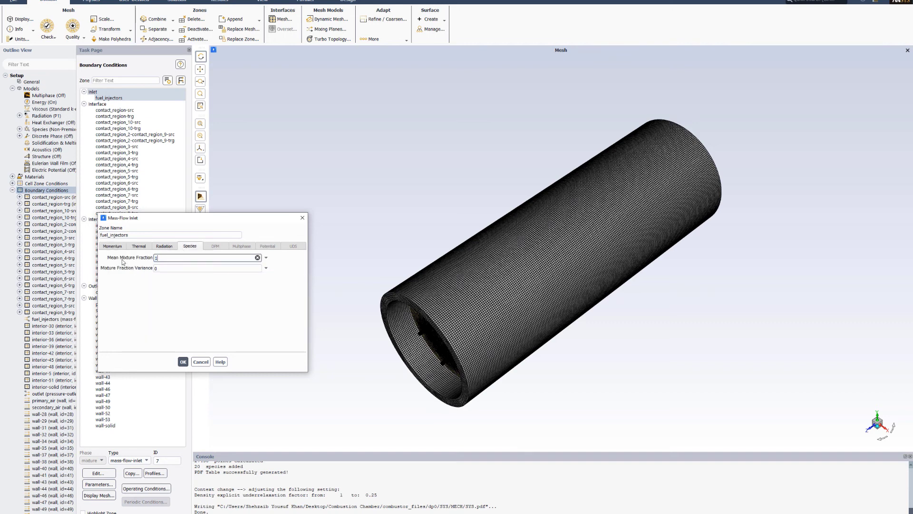
{"action": "left_click", "coordinate": [147, 247]}
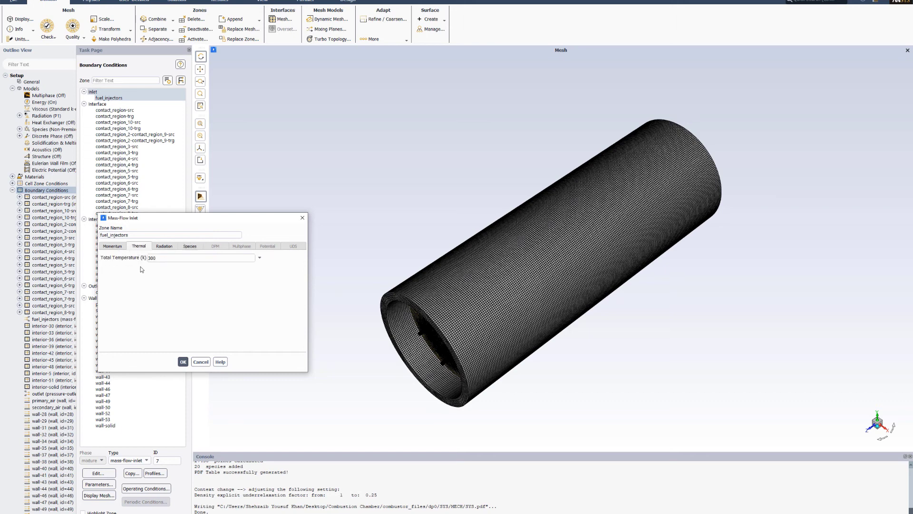
{"action": "left_click", "coordinate": [164, 246]}
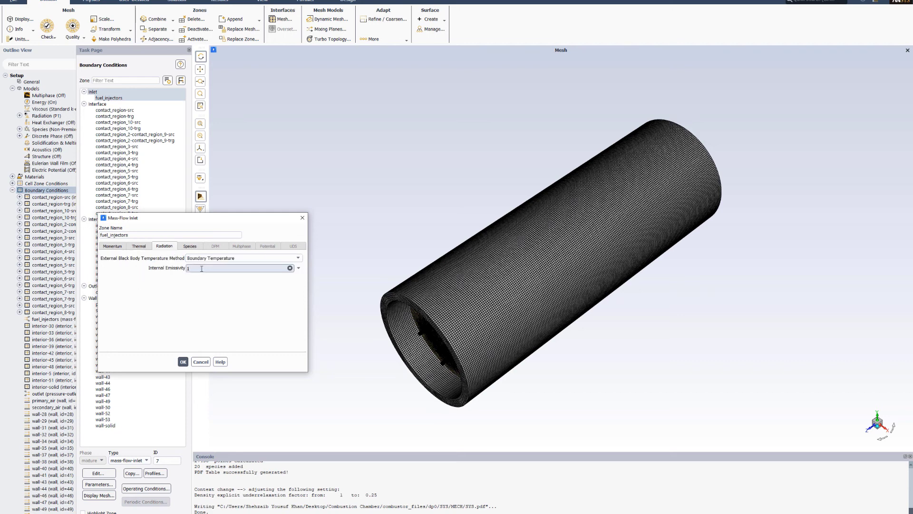
{"action": "left_click", "coordinate": [184, 362]}
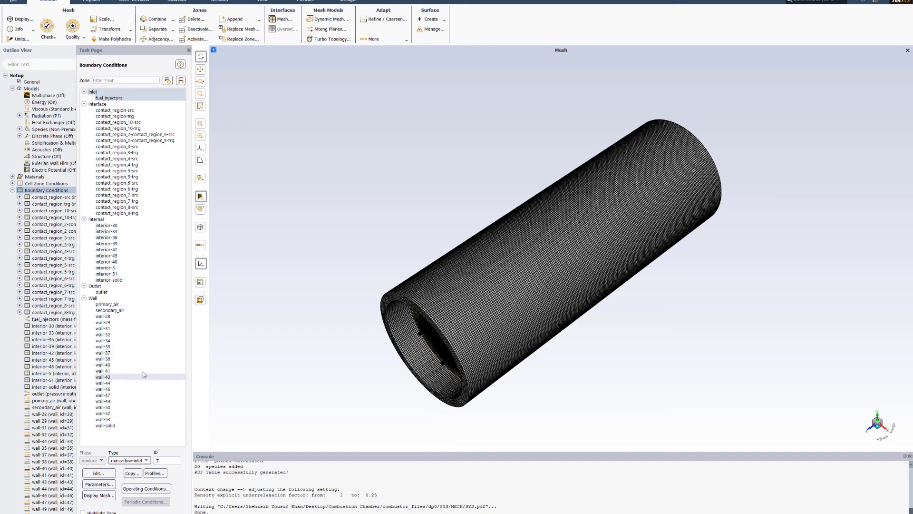
Change the primary_air boundary type to mass-flow-inlet.
{"action": "left_click", "coordinate": [108, 305]}
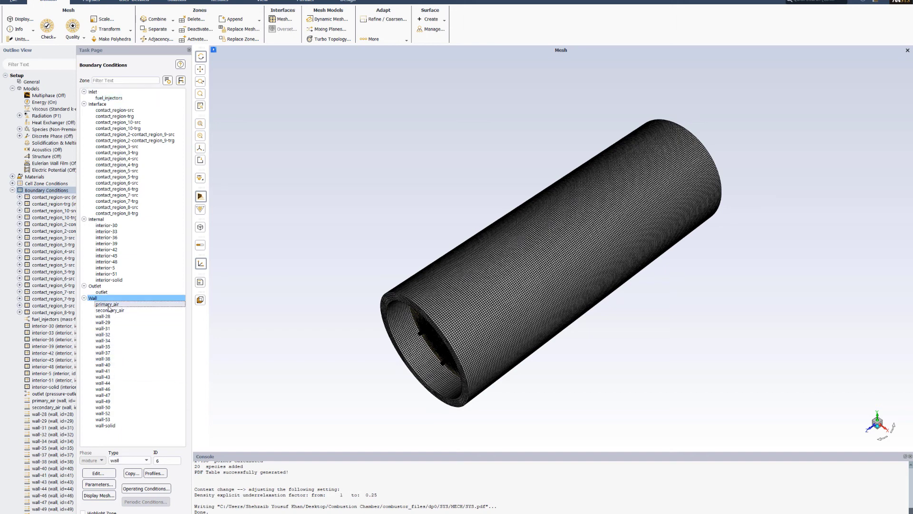
{"action": "left_click", "coordinate": [146, 460]}
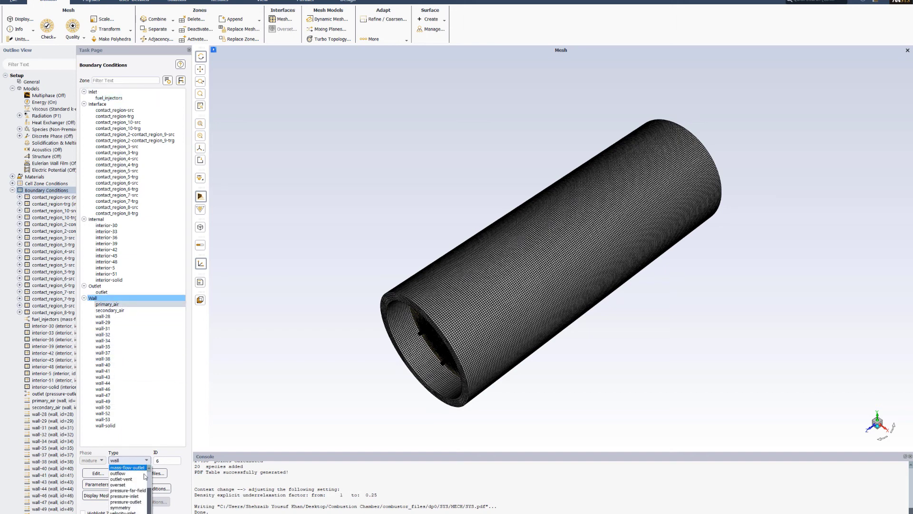
{"action": "scroll", "coordinate": [128, 480], "scroll_direction": "up", "scroll_amount": 1}
{"action": "left_click", "coordinate": [127, 480]}
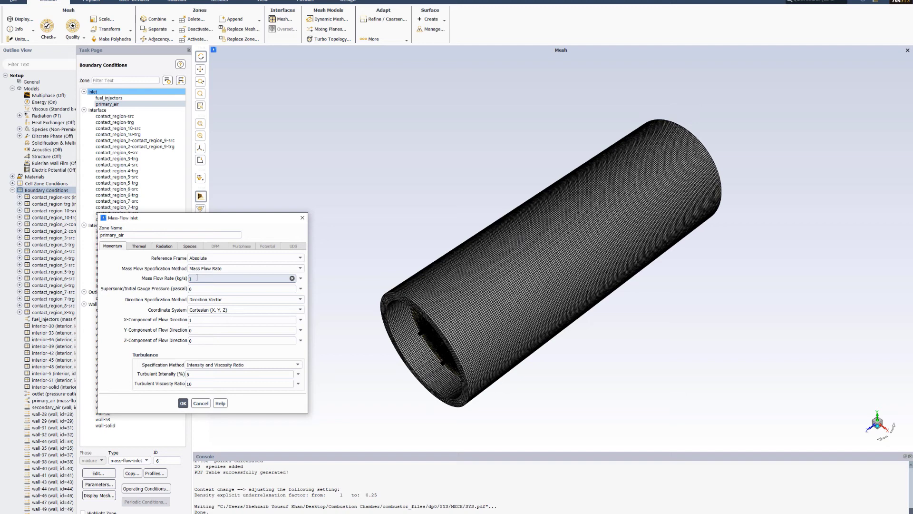
Give primary_air 95.45e-4 kg/s normal to the boundary, 10% intensity, mixture fraction 0, and apply.
{"action": "left_click", "coordinate": [219, 300]}
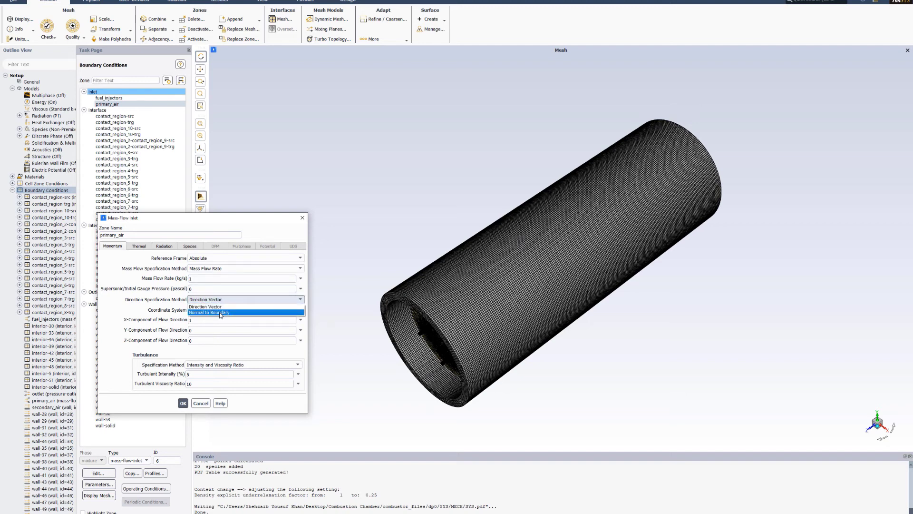
{"action": "left_click", "coordinate": [205, 308]}
{"action": "double_click", "coordinate": [193, 278]}
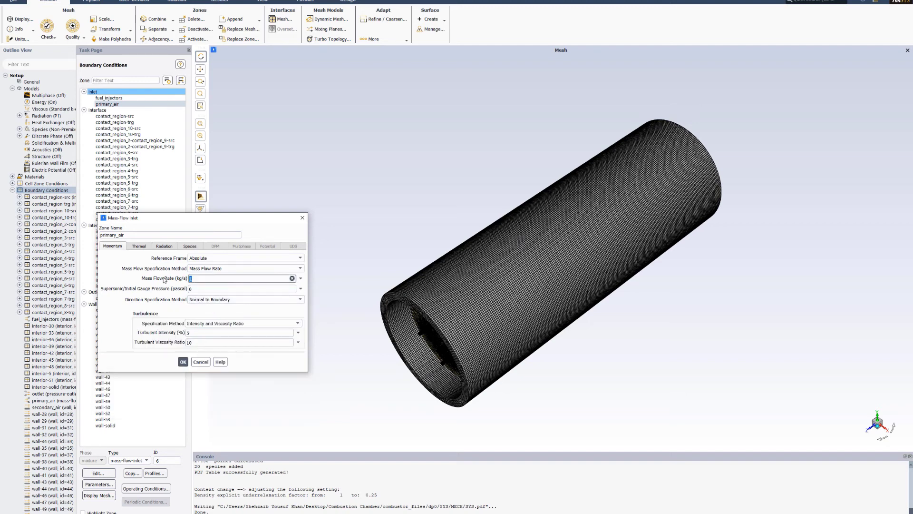
{"action": "type", "text": "95.45e-4"}
{"action": "double_click", "coordinate": [190, 332]}
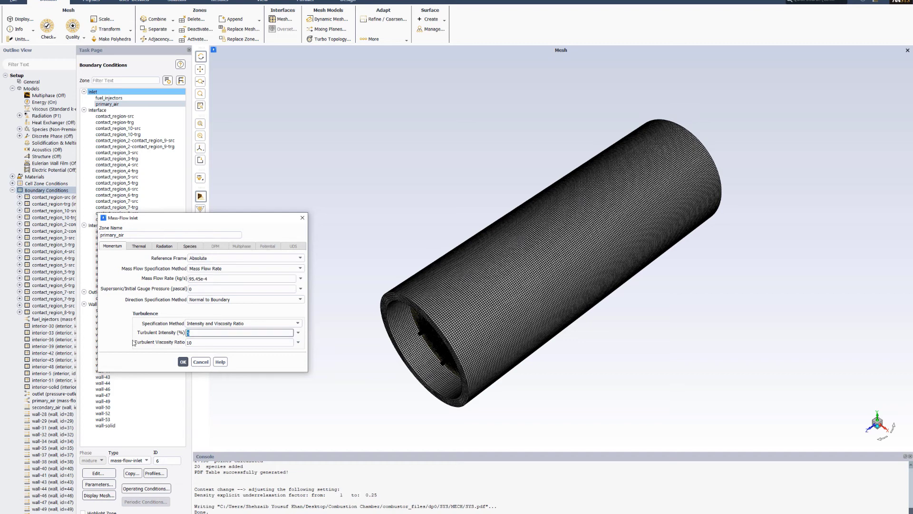
{"action": "left_click", "coordinate": [190, 246]}
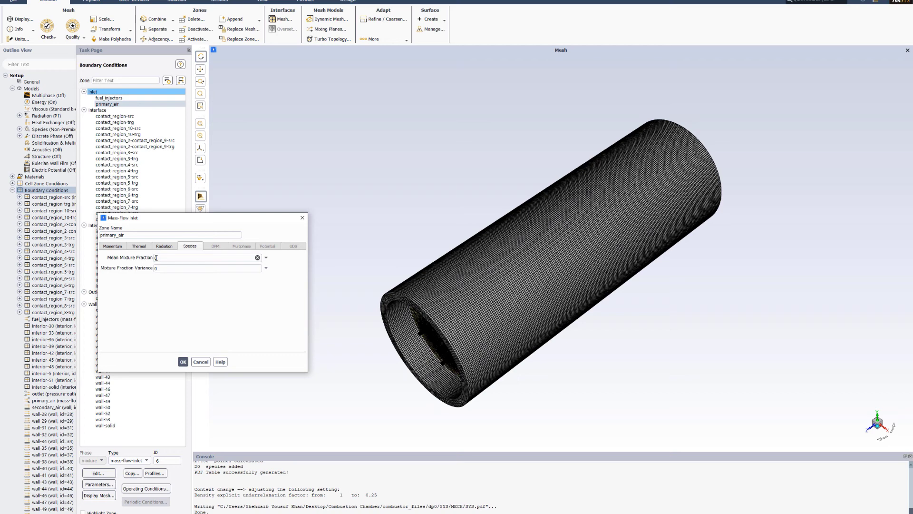
{"action": "left_click", "coordinate": [161, 258]}
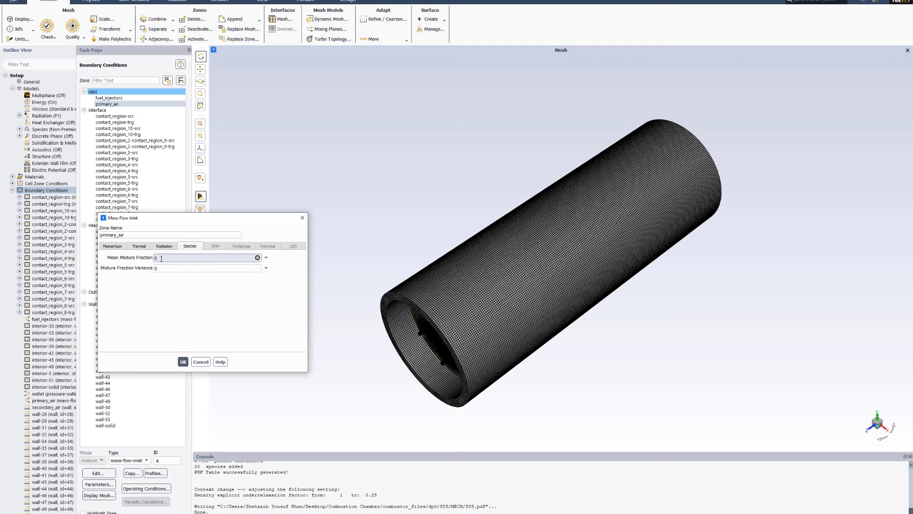
{"action": "left_click", "coordinate": [183, 362]}
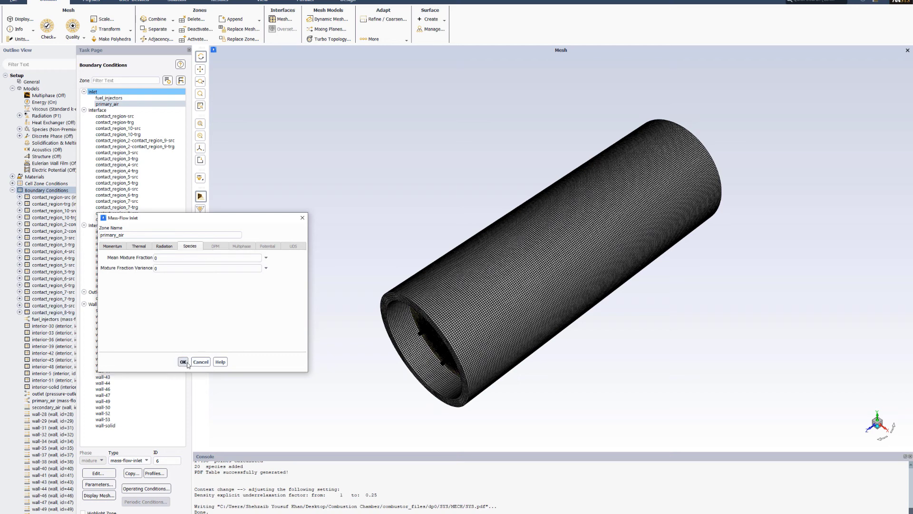
Change the secondary_air boundary type to mass-flow-inlet.
{"action": "left_click", "coordinate": [120, 311]}
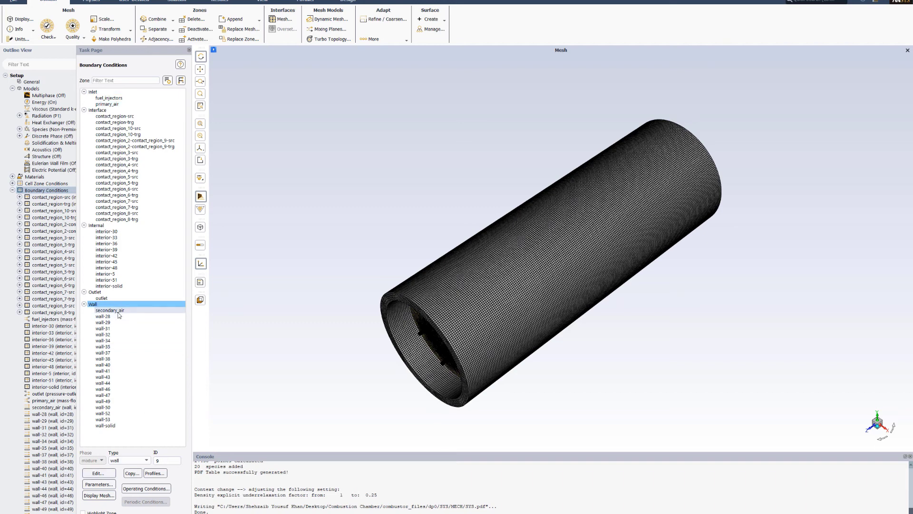
{"action": "left_click", "coordinate": [131, 460]}
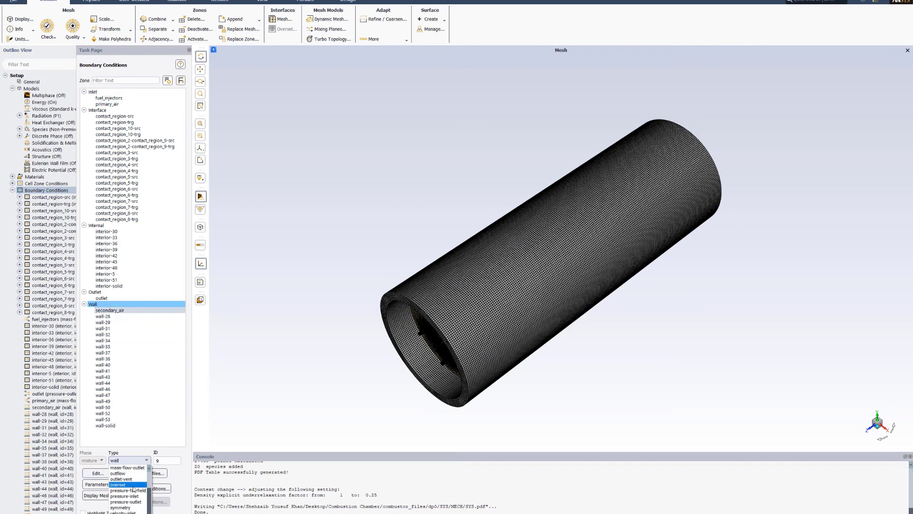
{"action": "scroll", "coordinate": [134, 485], "scroll_direction": "up", "scroll_amount": 1}
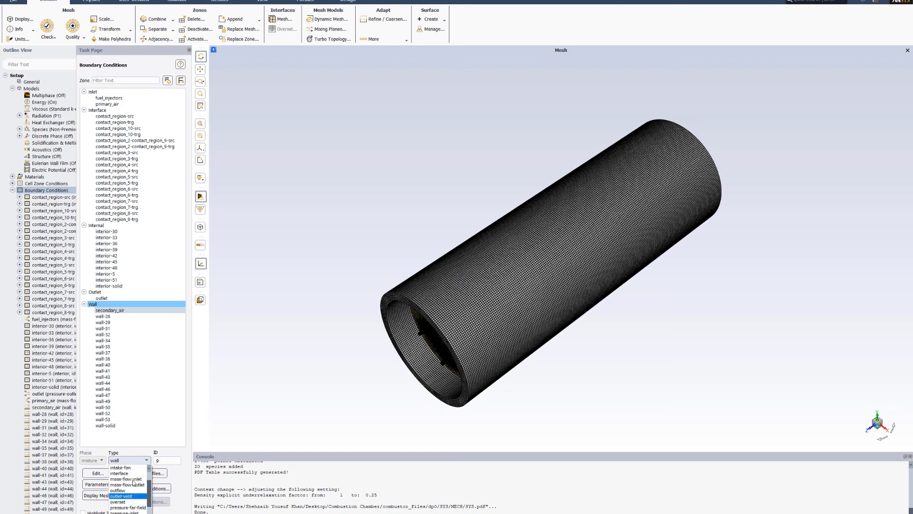
{"action": "left_click", "coordinate": [133, 479]}
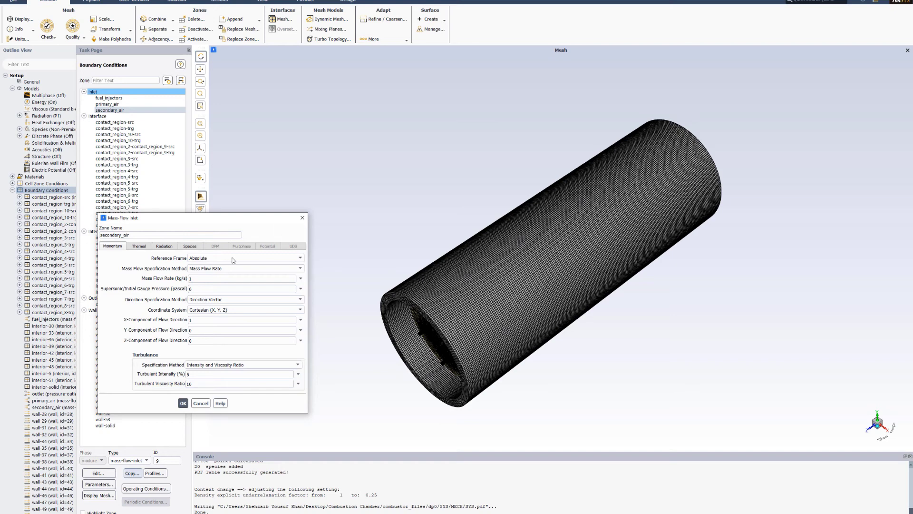
Set secondary_air flow normal to the boundary with a mass flow rate of 7.9545e-4 kg/s.
{"action": "left_click", "coordinate": [225, 299]}
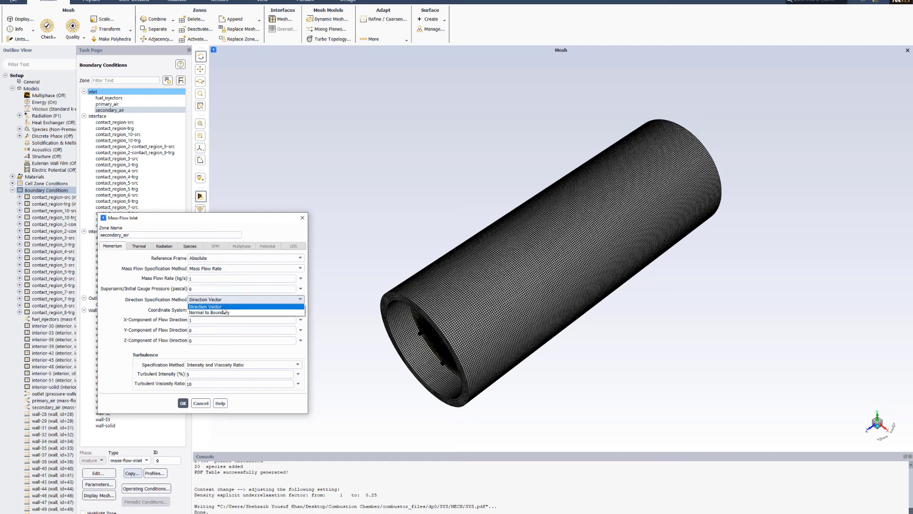
{"action": "left_click", "coordinate": [227, 312]}
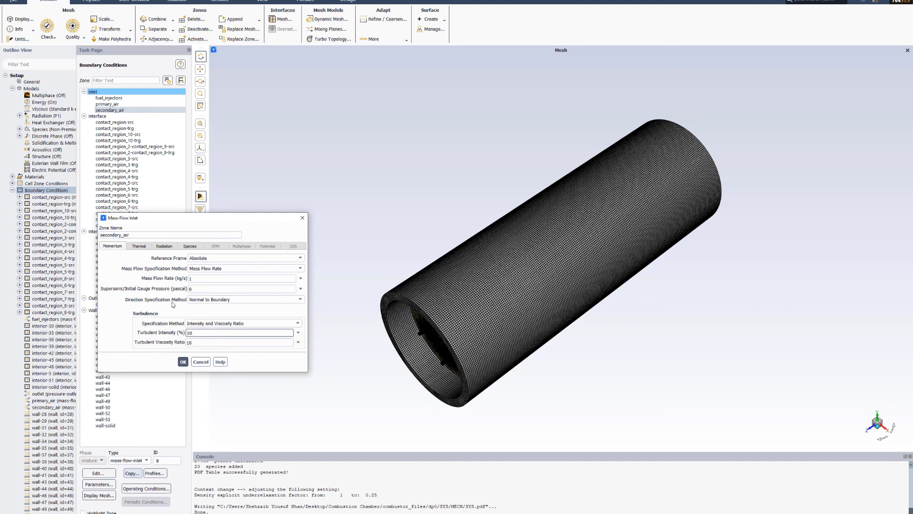
{"action": "left_click", "coordinate": [196, 277]}
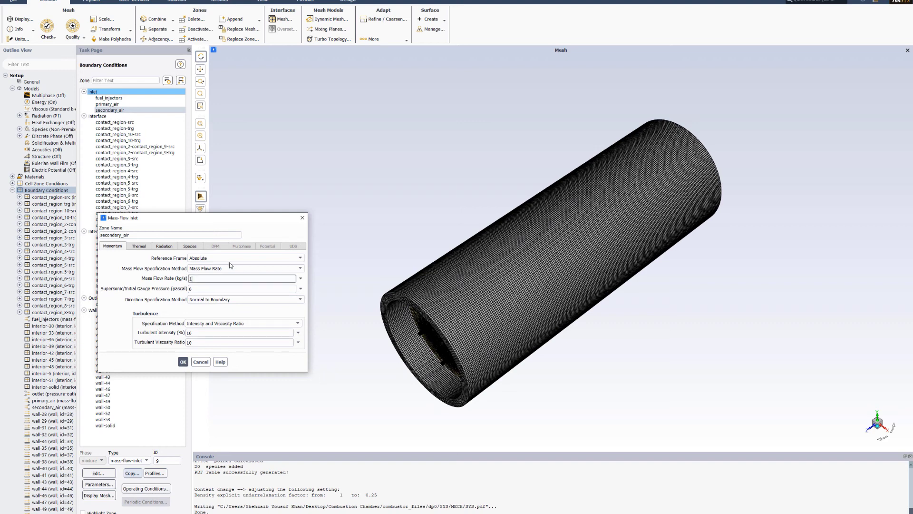
{"action": "left_click_drag", "start_coordinate": [193, 278], "coordinate": [175, 281]}
{"action": "type", "text": "7.9545e-4"}
{"action": "left_click", "coordinate": [185, 362]}
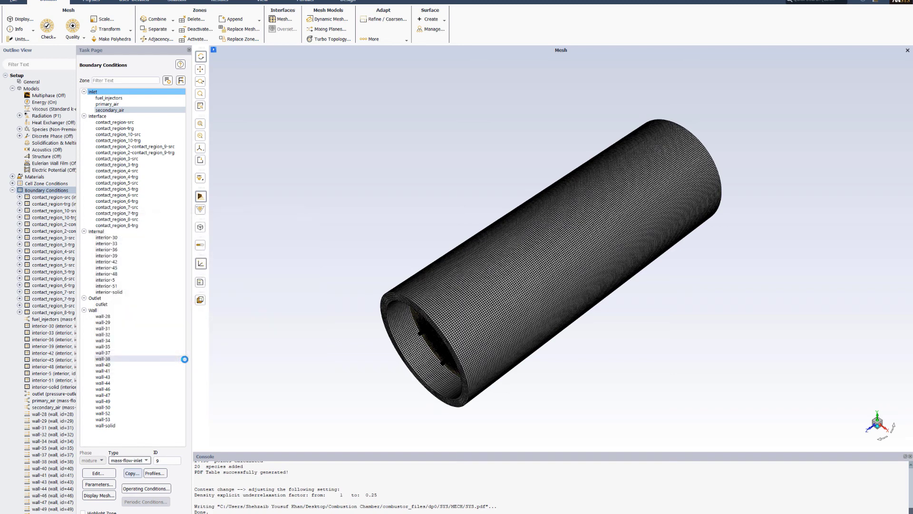
{"action": "left_click", "coordinate": [110, 426]}
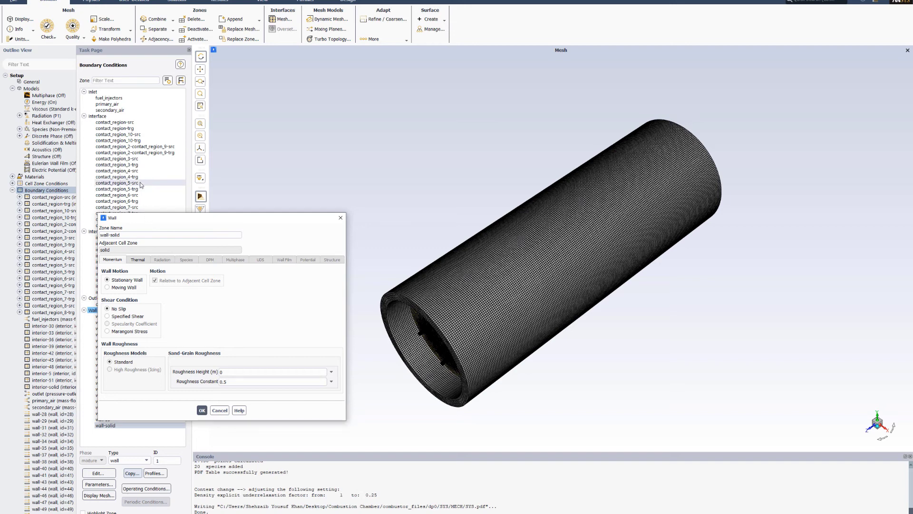
{"action": "left_click", "coordinate": [138, 260]}
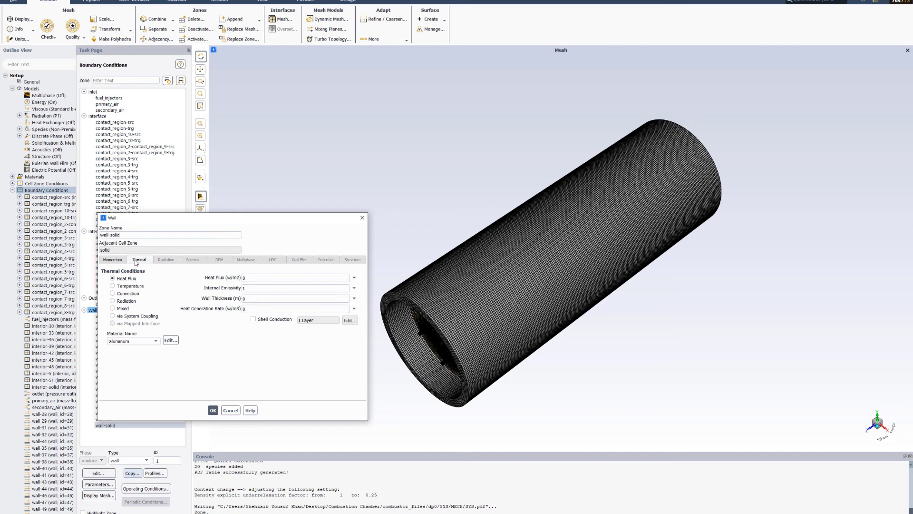
{"action": "left_click", "coordinate": [111, 259]}
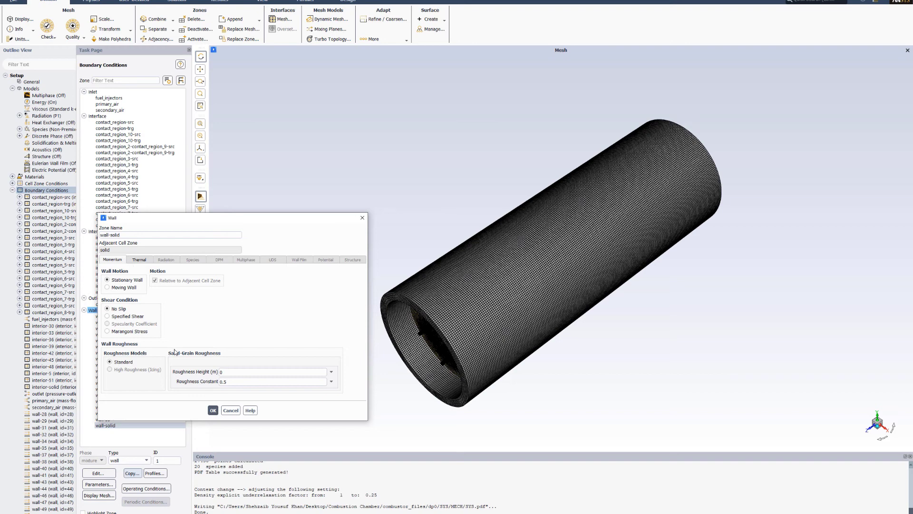
{"action": "left_click", "coordinate": [230, 410]}
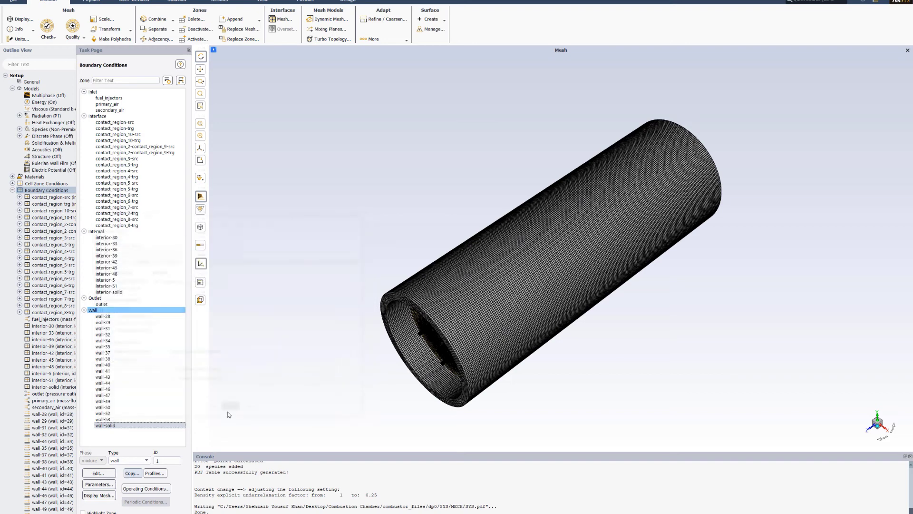
Collapse the zone list and review Solution Methods: Coupled, pseudo-transient, second-order upwind momentum and energy.
{"action": "left_click", "coordinate": [12, 190]}
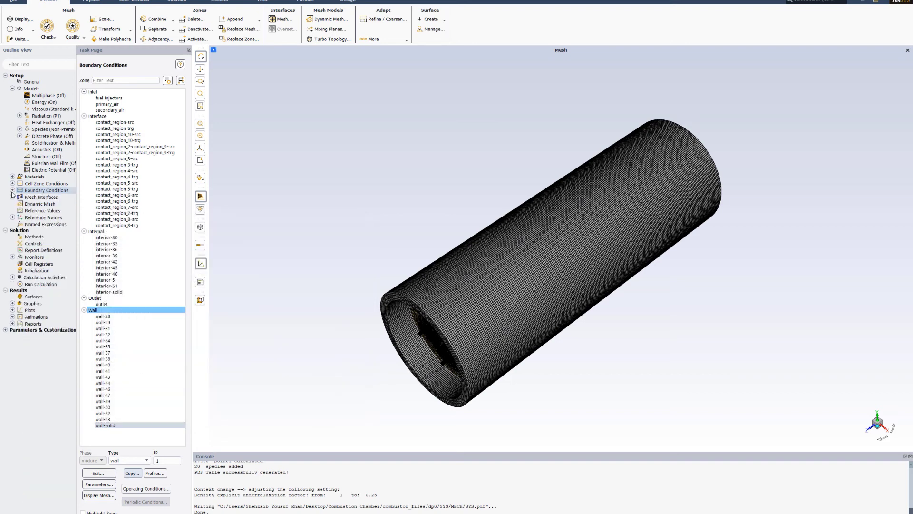
{"action": "left_click", "coordinate": [53, 237]}
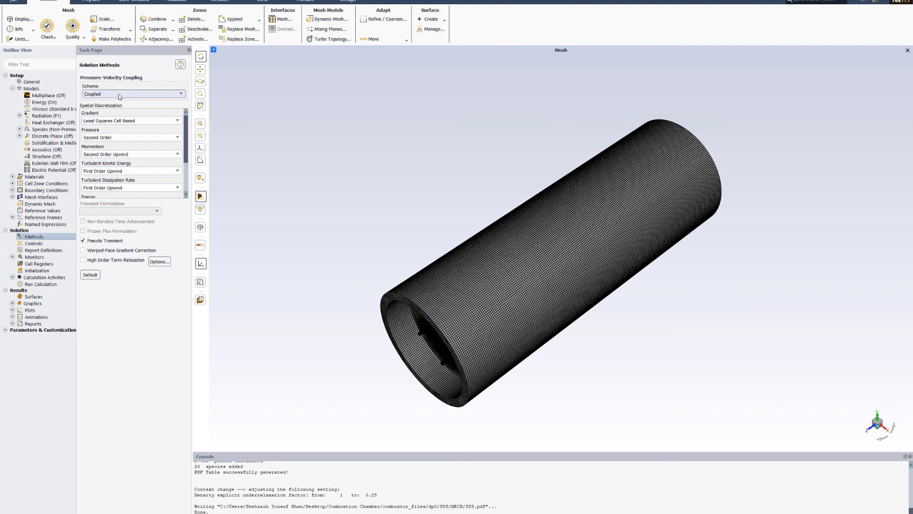
{"action": "scroll", "coordinate": [186, 143], "scroll_direction": "down", "scroll_amount": 2}
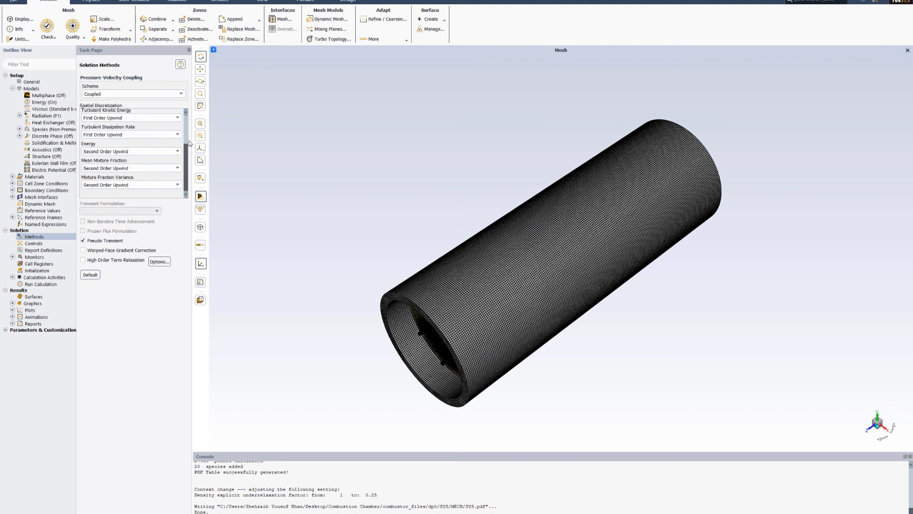
{"action": "scroll", "coordinate": [189, 117], "scroll_direction": "up", "scroll_amount": 2}
{"action": "scroll", "coordinate": [186, 157], "scroll_direction": "down", "scroll_amount": 3}
{"action": "left_click_drag", "start_coordinate": [186, 161], "coordinate": [189, 123]}
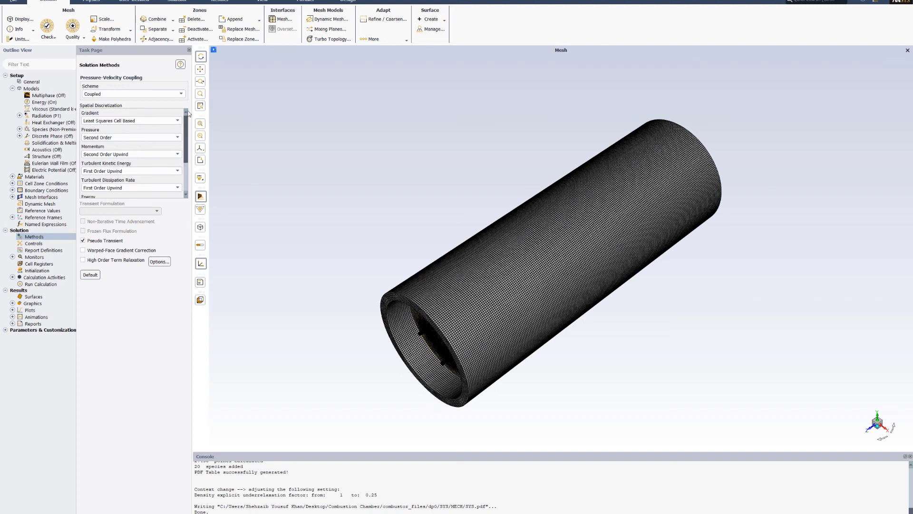
Open Solution Controls and scroll through the default pseudo-transient explicit relaxation factors.
{"action": "left_click", "coordinate": [40, 244]}
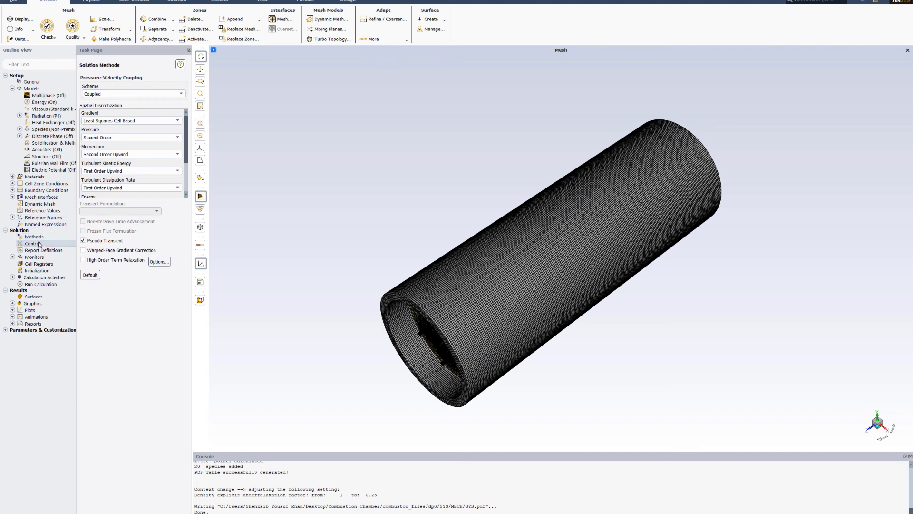
{"action": "left_click_drag", "start_coordinate": [185, 120], "coordinate": [185, 167]}
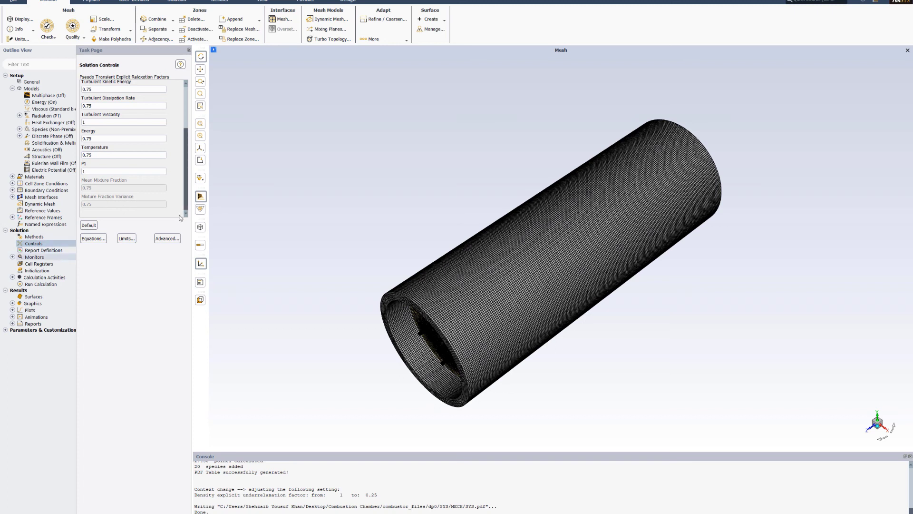
{"action": "scroll", "coordinate": [188, 132], "scroll_direction": "up", "scroll_amount": 2}
{"action": "scroll", "coordinate": [188, 133], "scroll_direction": "up", "scroll_amount": 2}
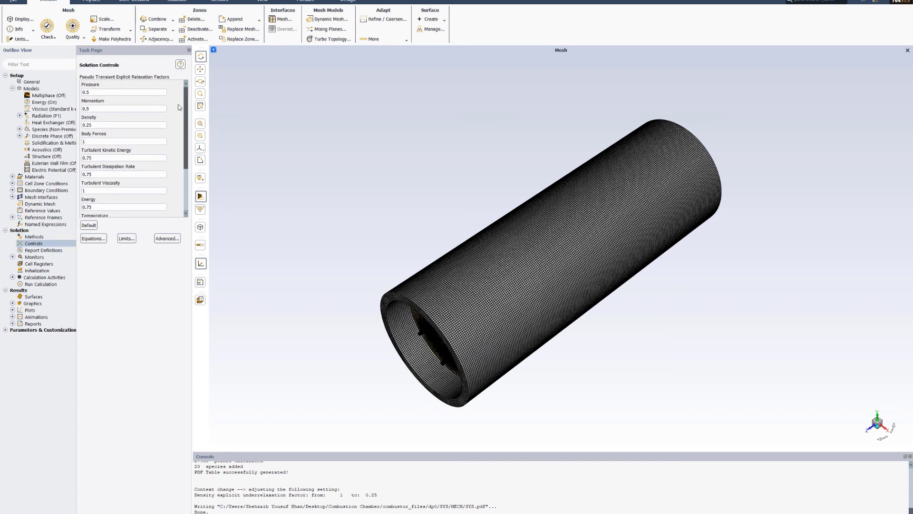
{"action": "left_click", "coordinate": [105, 92]}
Hybrid-initialize the flow field and run the calculation for 300 iterations.
{"action": "left_click", "coordinate": [38, 270]}
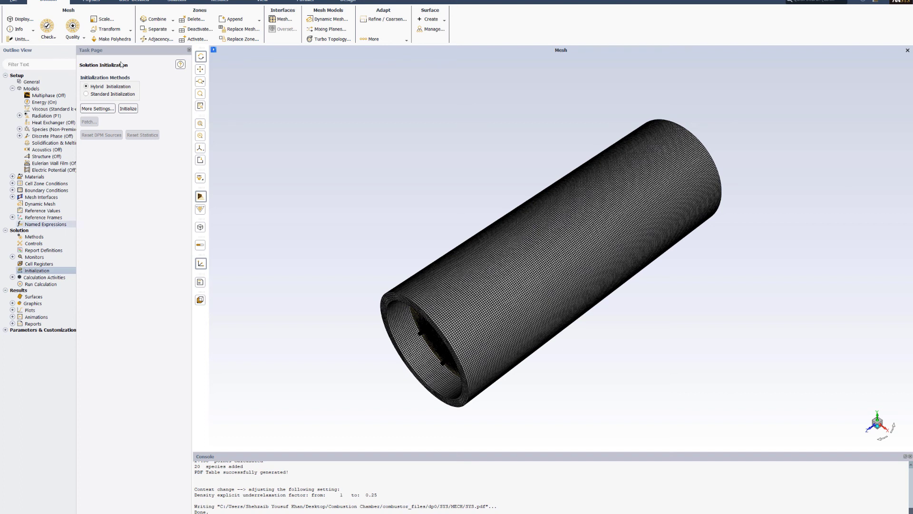
{"action": "left_click", "coordinate": [133, 109]}
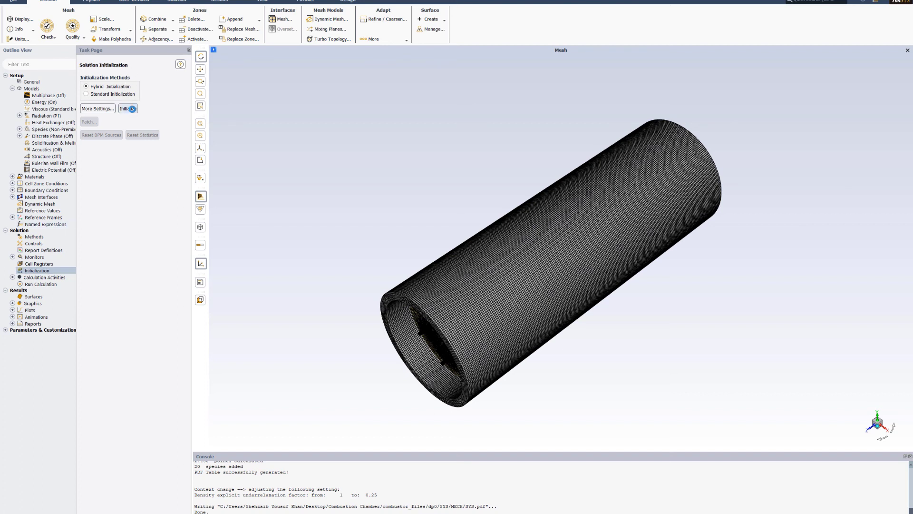
{"action": "left_click", "coordinate": [53, 285]}
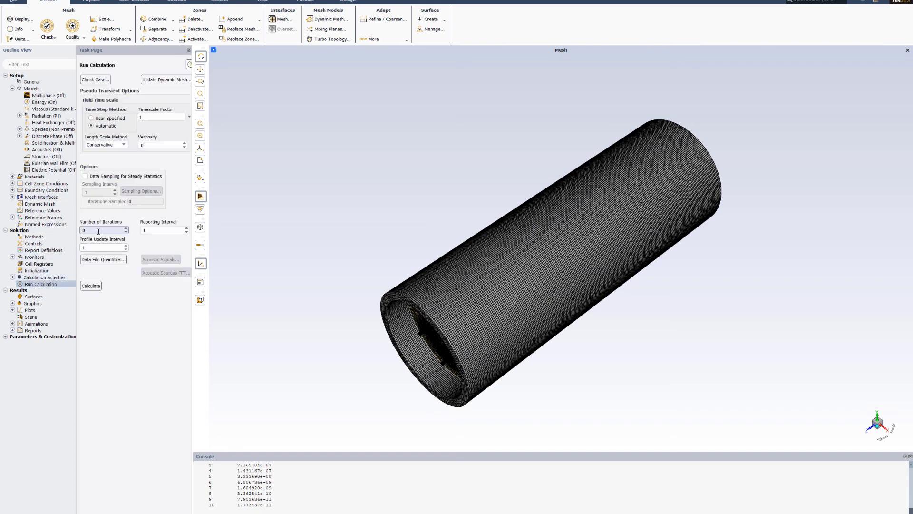
{"action": "type", "text": "300"}
{"action": "left_click", "coordinate": [94, 286]}
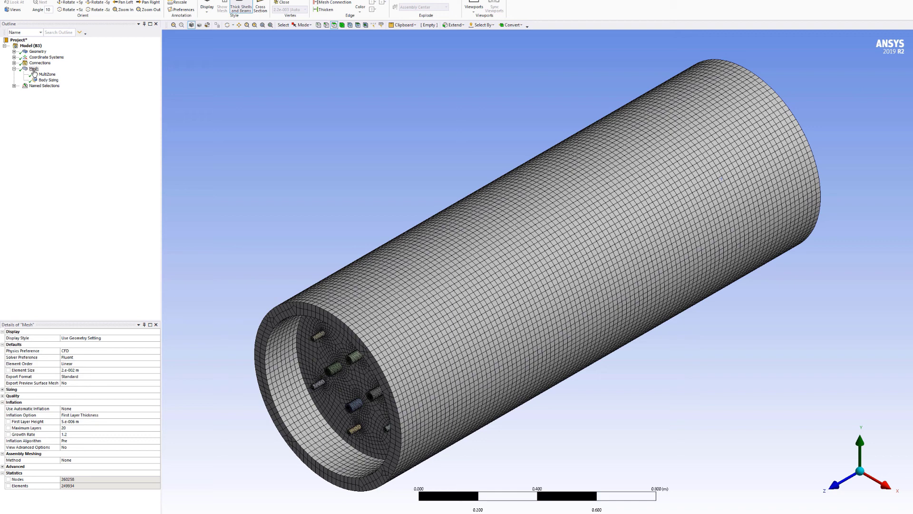
{"action": "left_click", "coordinate": [33, 69]}
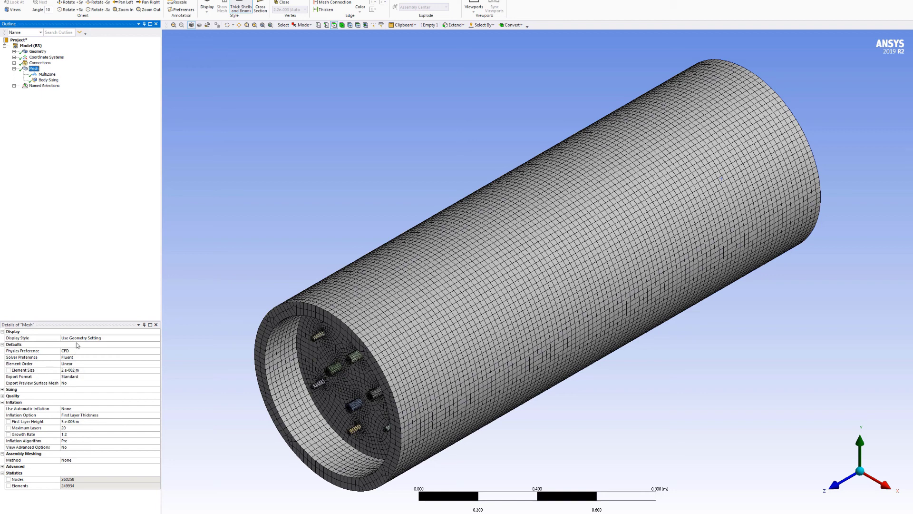
{"action": "left_click", "coordinate": [44, 75]}
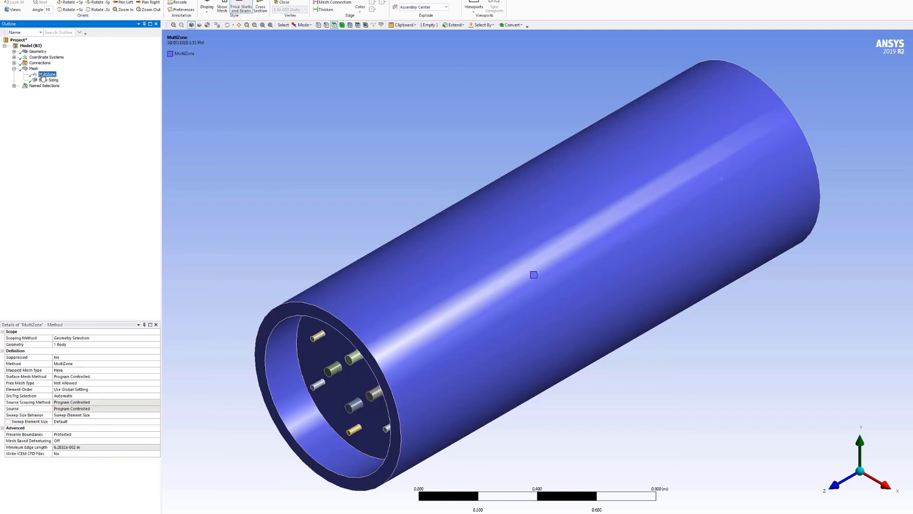
{"action": "left_click", "coordinate": [47, 80]}
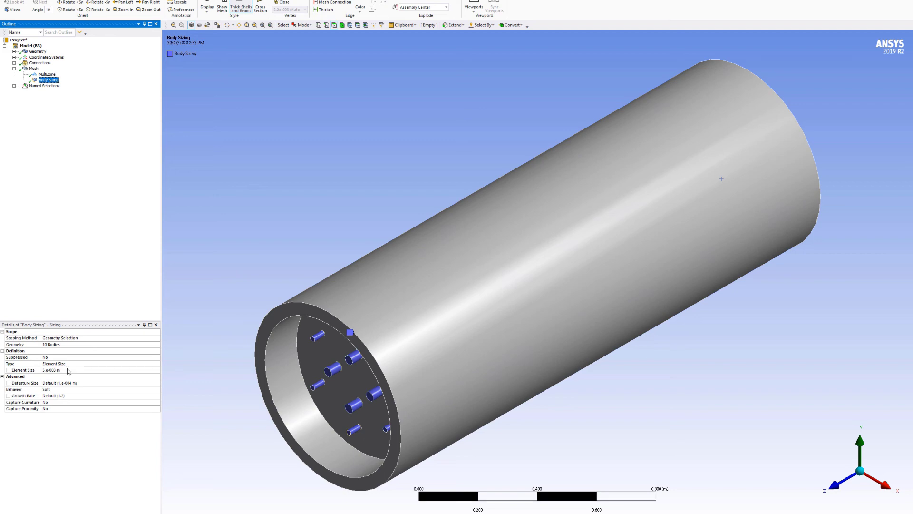
{"action": "left_click", "coordinate": [31, 69]}
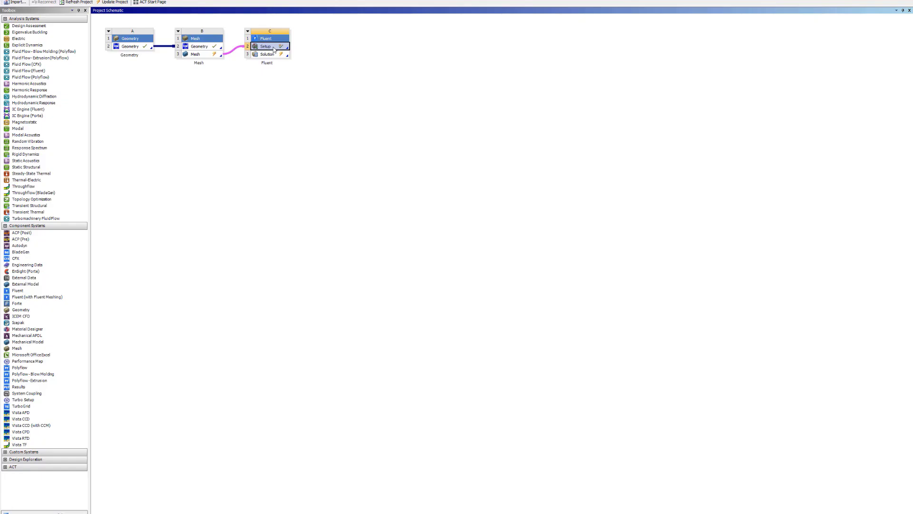
Update the B3 Mesh and C2 Setup cells, then reopen C3 Solution, accepting the upstream refresh.
{"action": "right_click", "coordinate": [275, 50]}
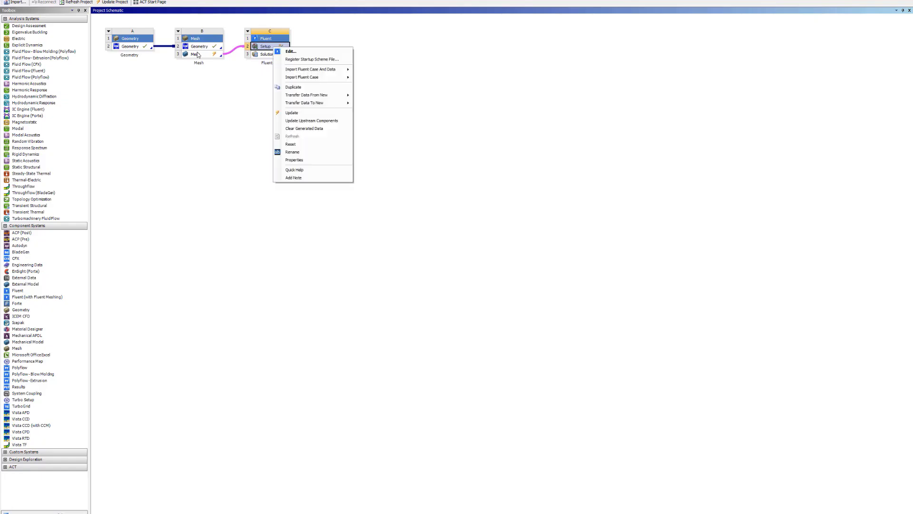
{"action": "right_click", "coordinate": [197, 54]}
{"action": "left_click", "coordinate": [221, 92]}
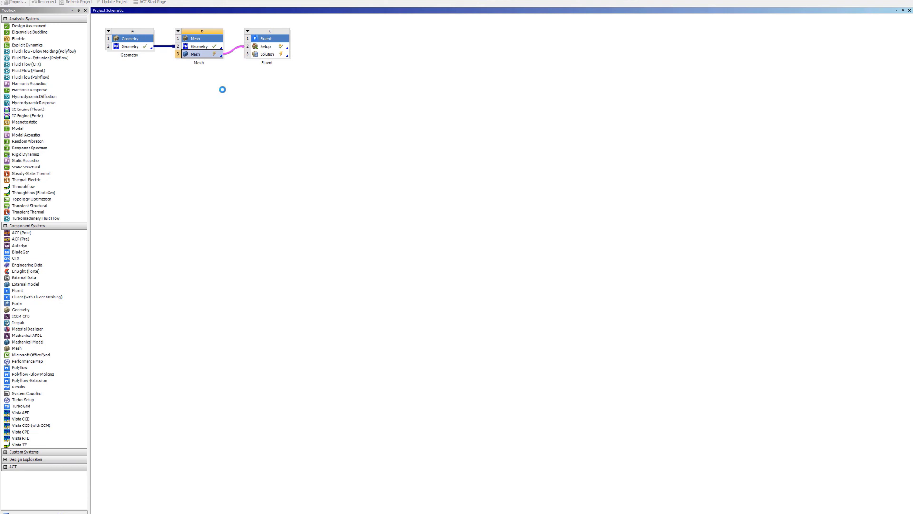
{"action": "right_click", "coordinate": [270, 47]}
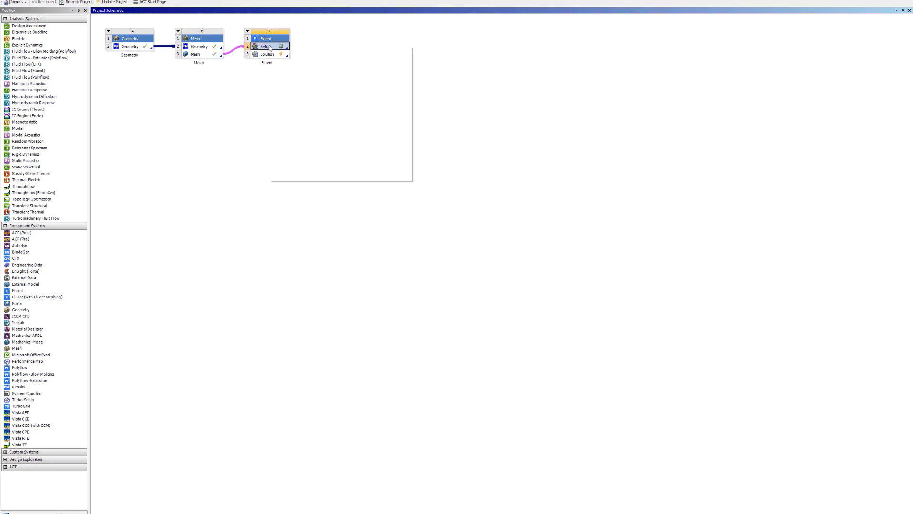
{"action": "left_click", "coordinate": [288, 112]}
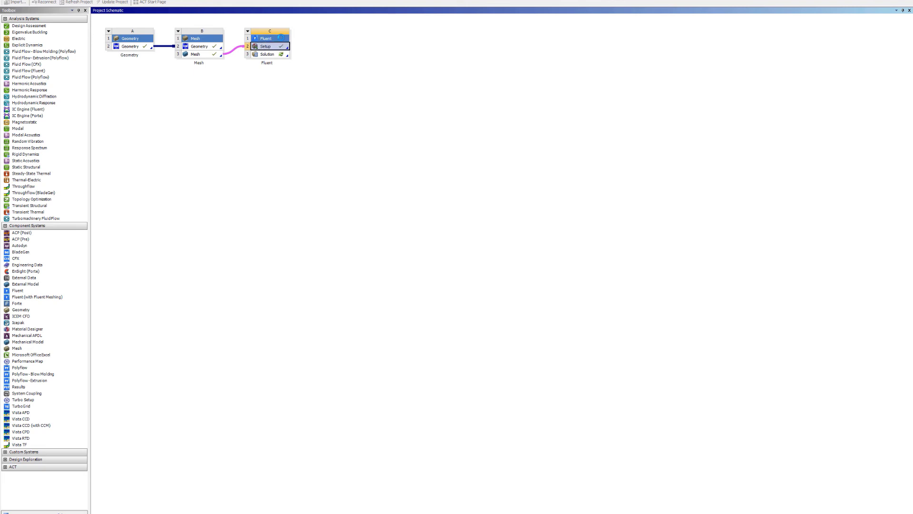
{"action": "double_click", "coordinate": [277, 55]}
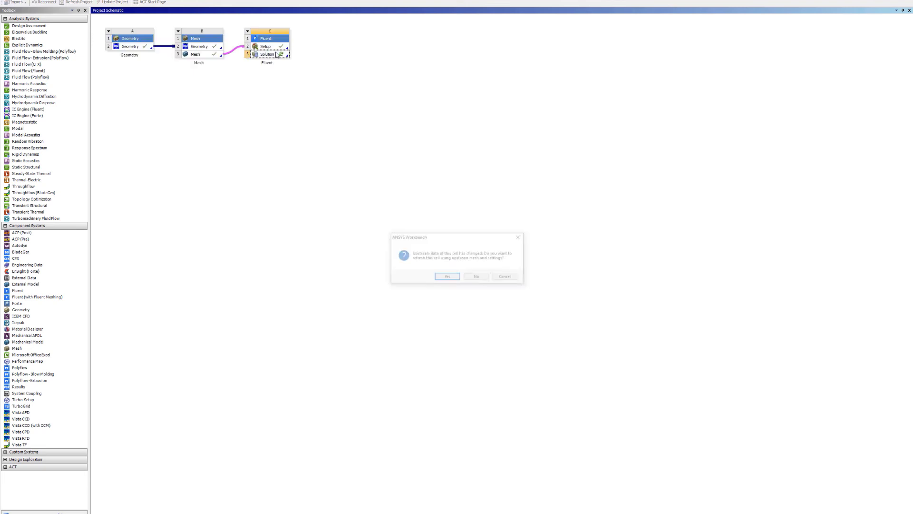
{"action": "left_click", "coordinate": [451, 278]}
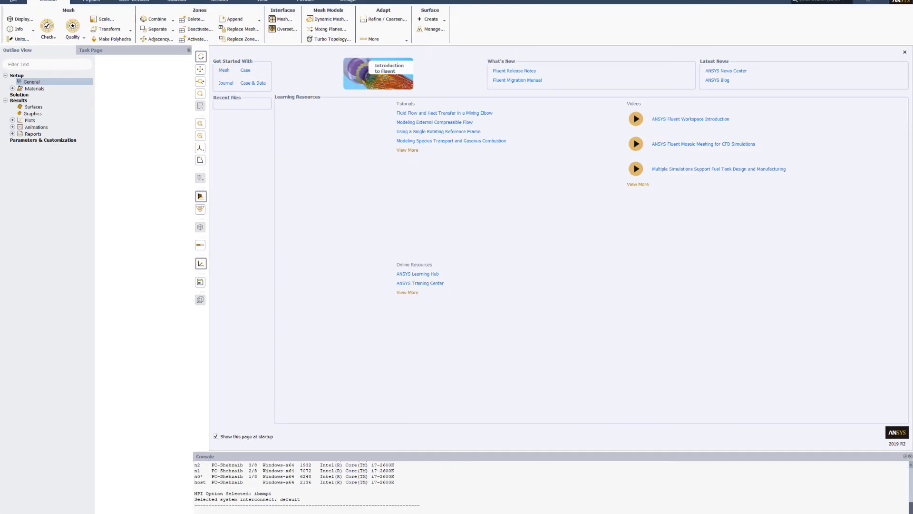
Close the Fluent start page and show the Run Calculation page for the refreshed case.
{"action": "left_click", "coordinate": [905, 52]}
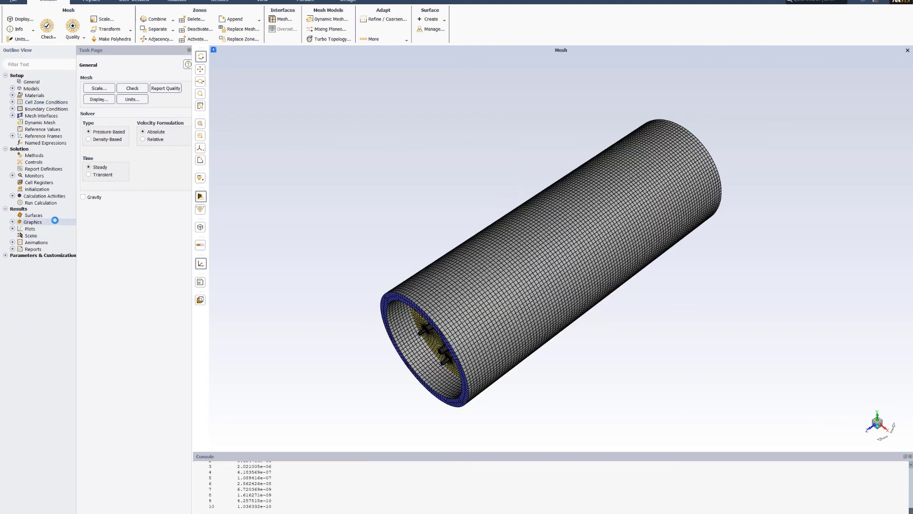
{"action": "left_click", "coordinate": [40, 203]}
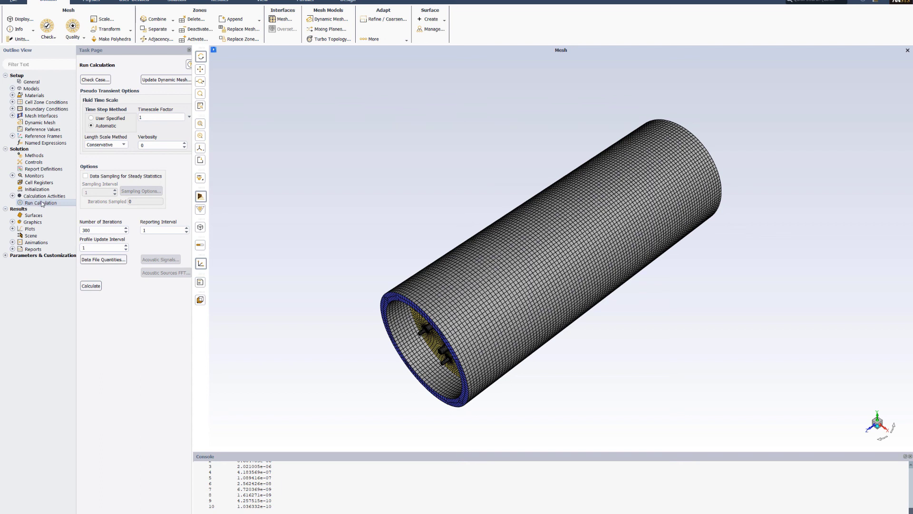
Start the 300-iteration Fluent run and let it finish to the calculation-complete message.
{"action": "left_click", "coordinate": [91, 286]}
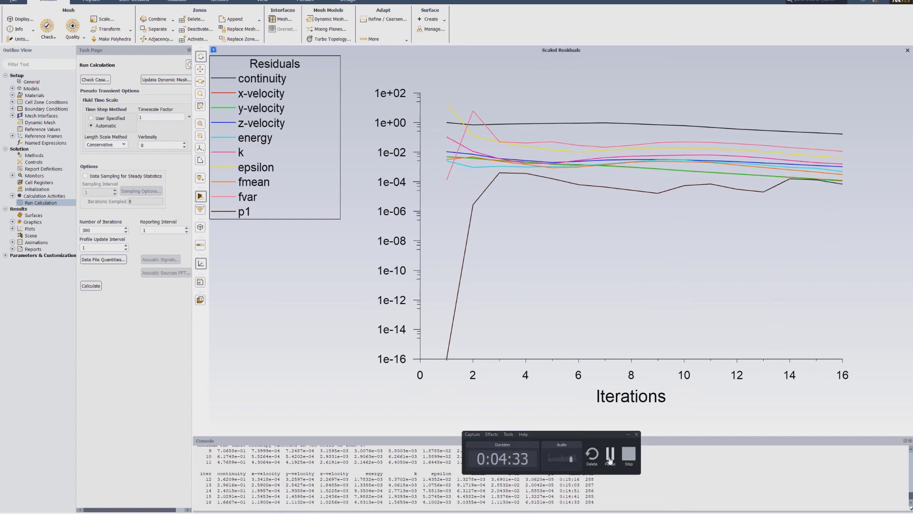
{"action": "left_click", "coordinate": [610, 456]}
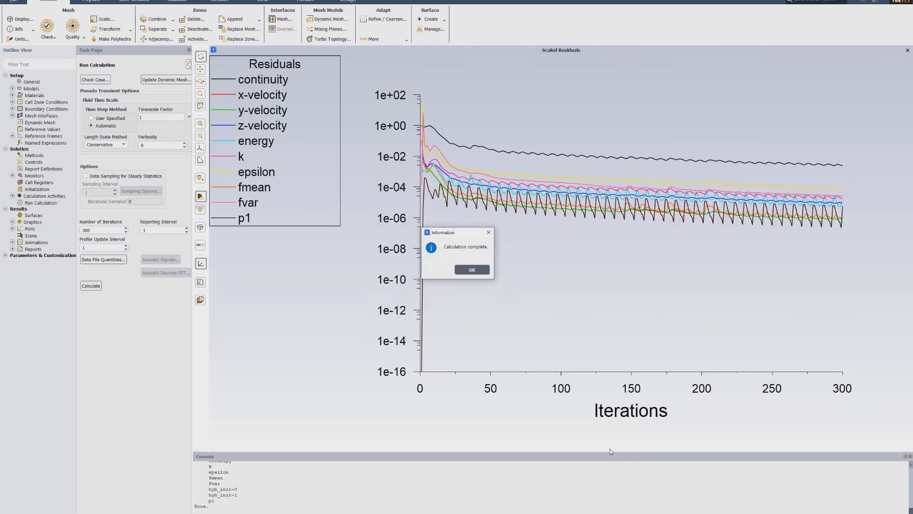
Set up a contour plot with Static Temperature as the plotted quantity.
{"action": "left_click", "coordinate": [472, 269]}
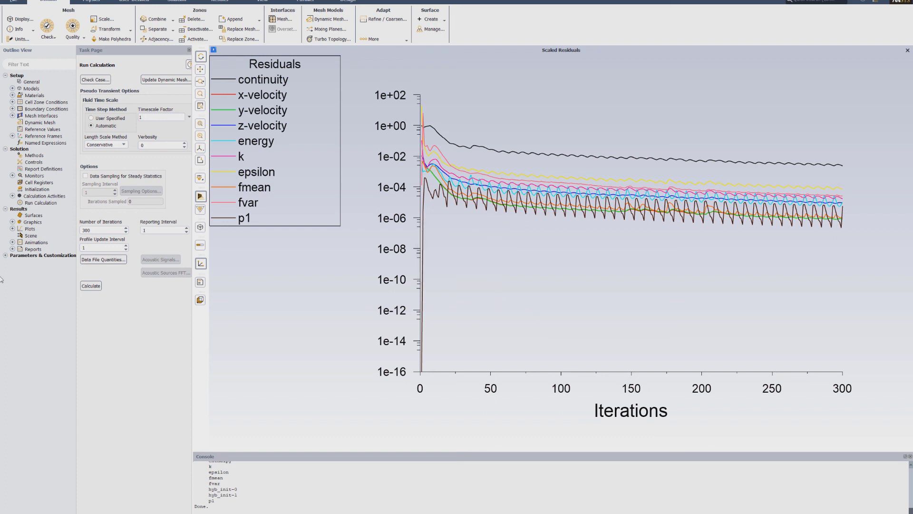
{"action": "left_click", "coordinate": [12, 222]}
{"action": "left_click", "coordinate": [35, 236]}
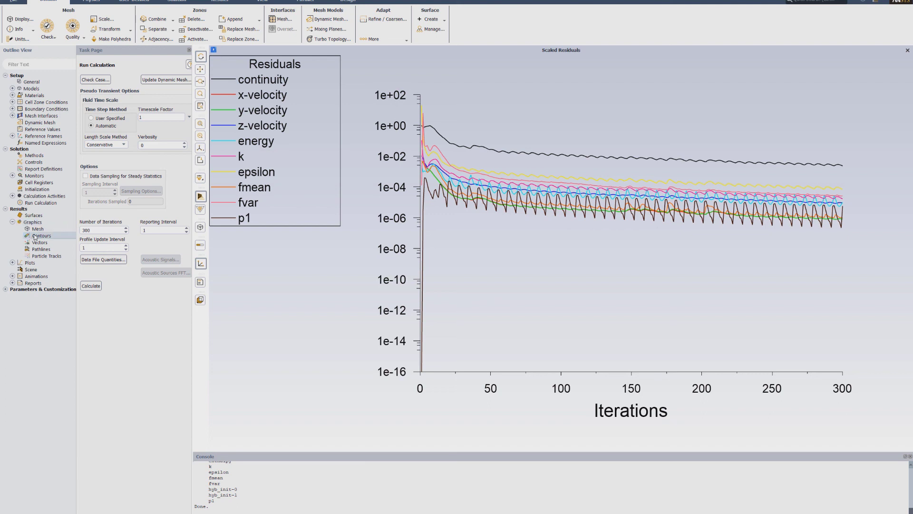
{"action": "double_click", "coordinate": [35, 236]}
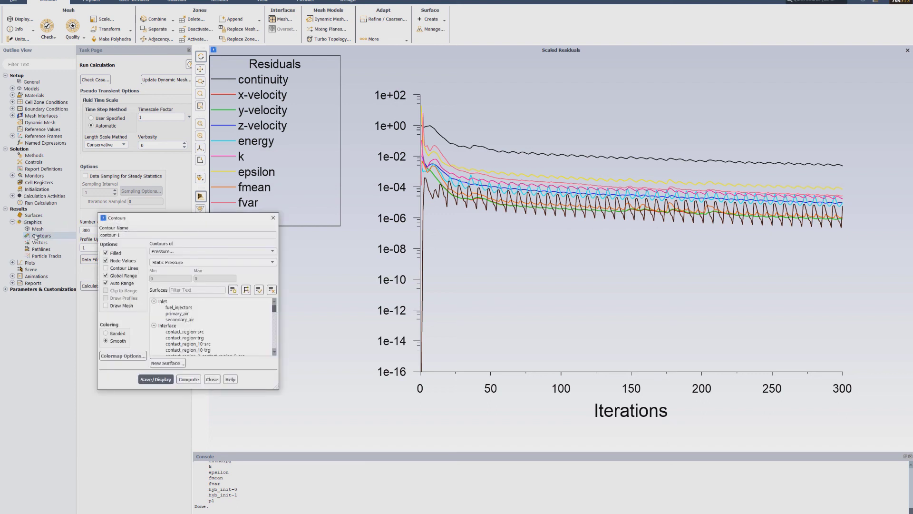
{"action": "left_click", "coordinate": [247, 251]}
{"action": "left_click", "coordinate": [179, 270]}
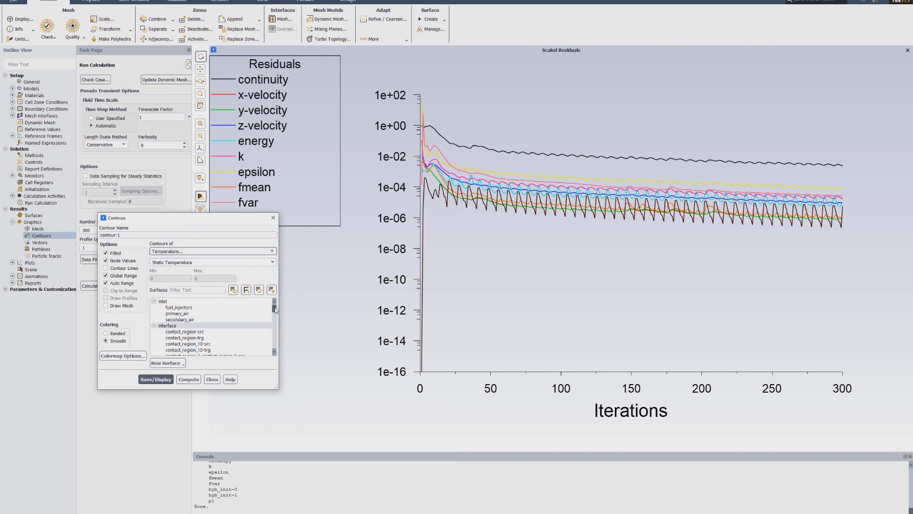
Create a Point and Normal plane, plane-51, and display the temperature contour on it.
{"action": "left_click", "coordinate": [181, 363]}
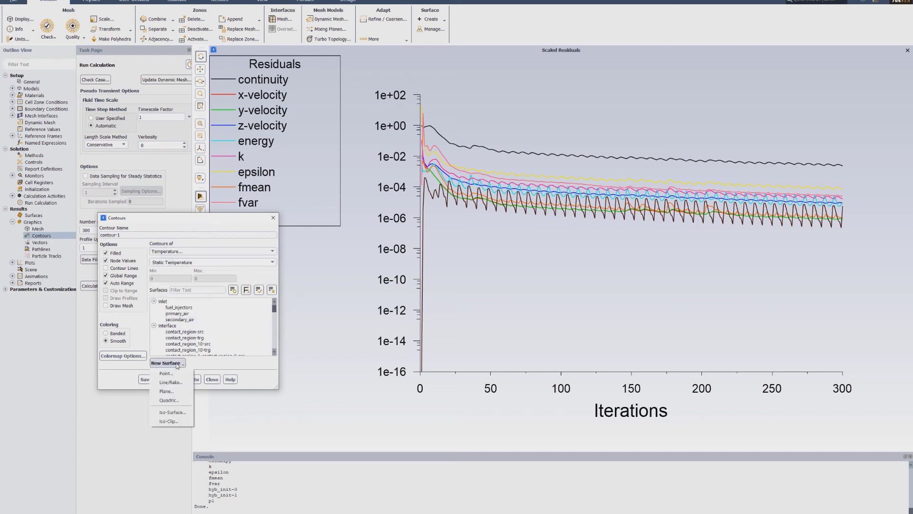
{"action": "left_click", "coordinate": [179, 391]}
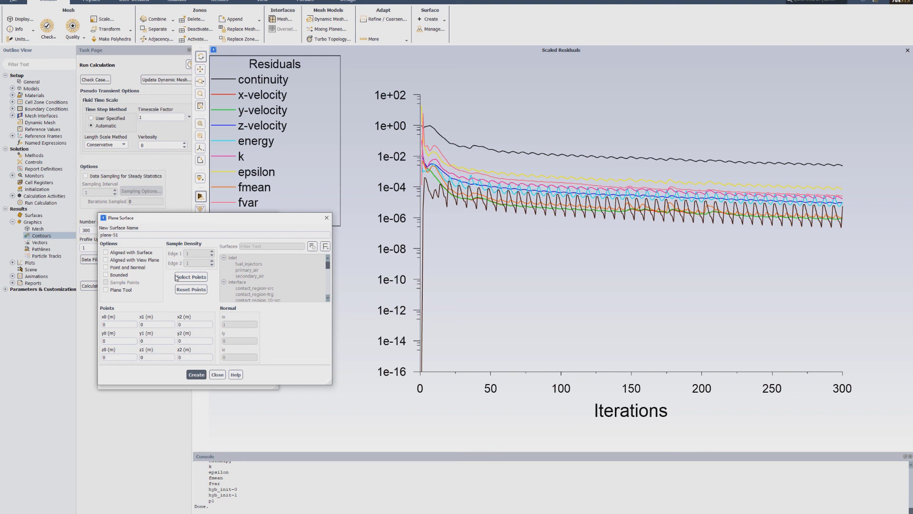
{"action": "left_click", "coordinate": [124, 267]}
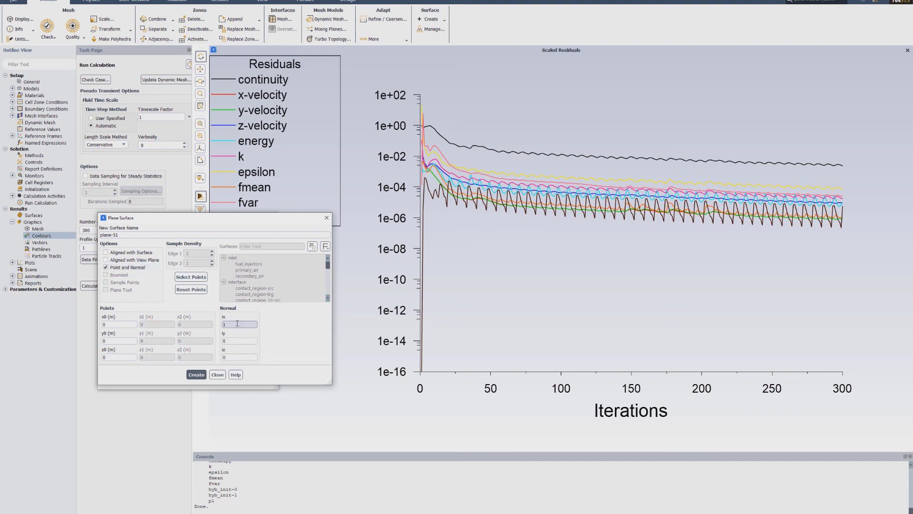
{"action": "left_click", "coordinate": [196, 375]}
{"action": "left_click", "coordinate": [218, 375]}
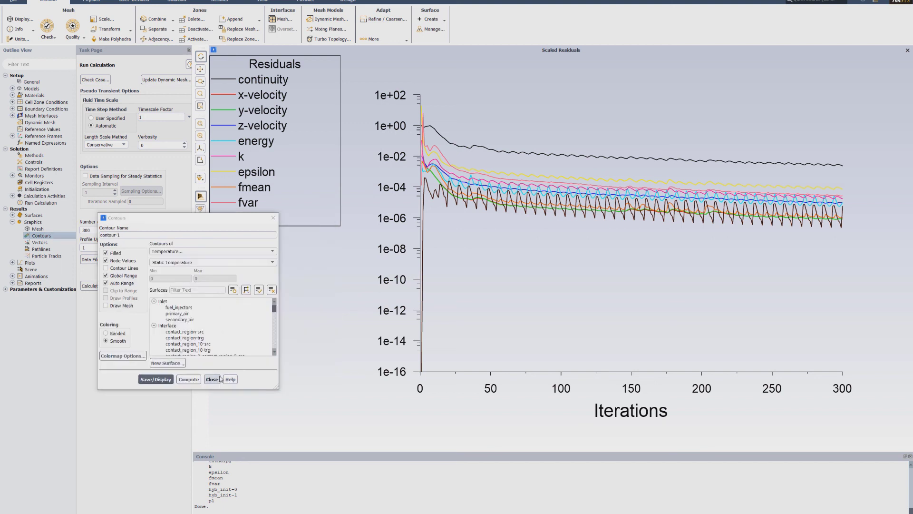
{"action": "scroll", "coordinate": [201, 340], "scroll_direction": "down", "scroll_amount": 8}
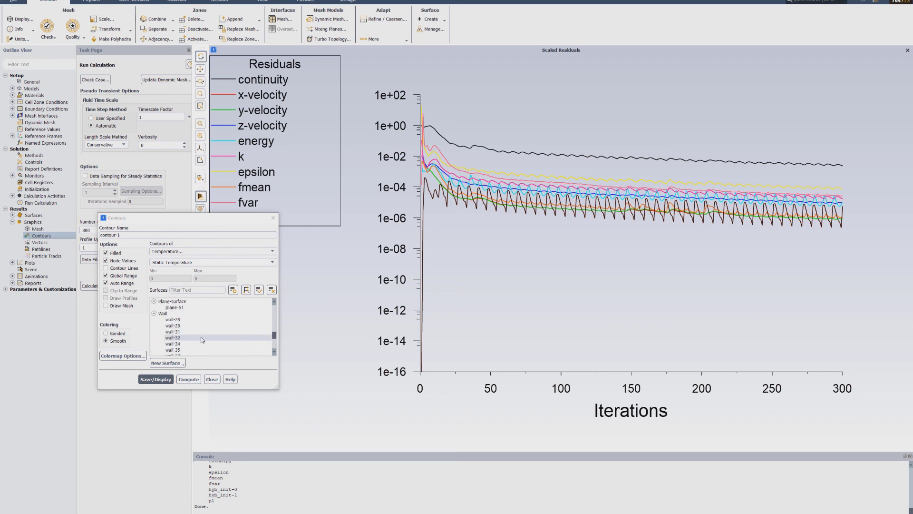
{"action": "left_click", "coordinate": [174, 307]}
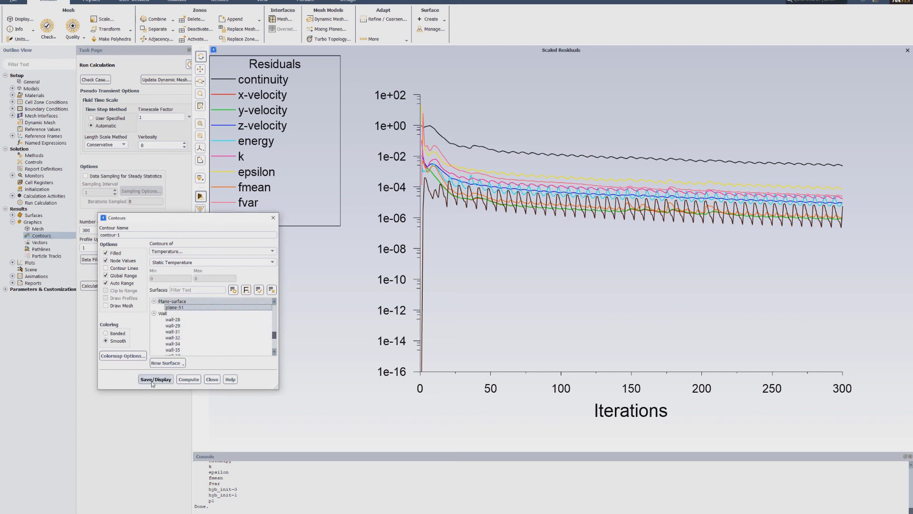
{"action": "left_click", "coordinate": [153, 379]}
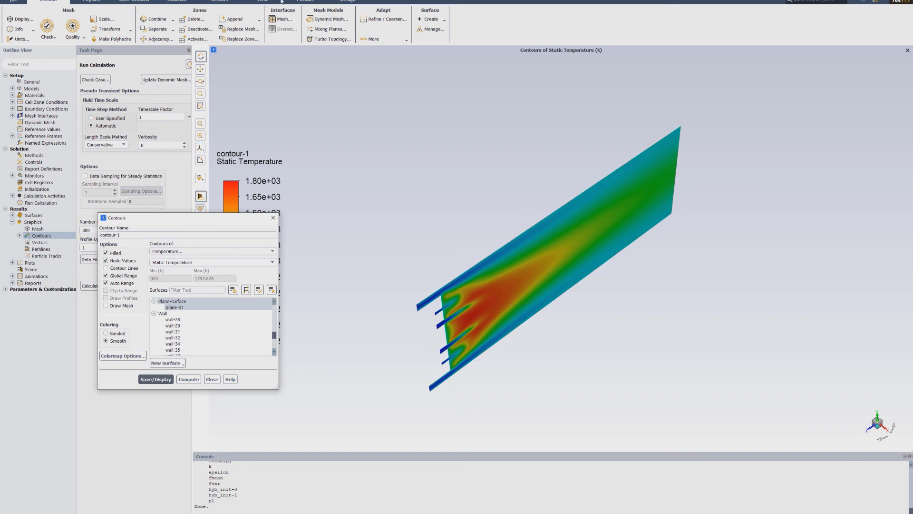
Turn off headlight and lighting, view plane-51 from the front, and move the Contours dialog aside.
{"action": "left_click", "coordinate": [219, 2]}
{"action": "left_click", "coordinate": [274, 2]}
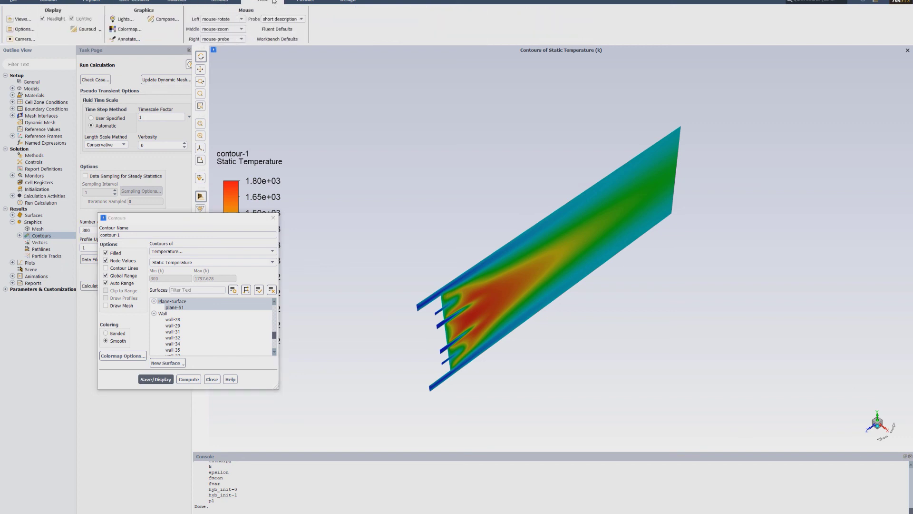
{"action": "left_click", "coordinate": [56, 18]}
{"action": "left_click", "coordinate": [80, 19]}
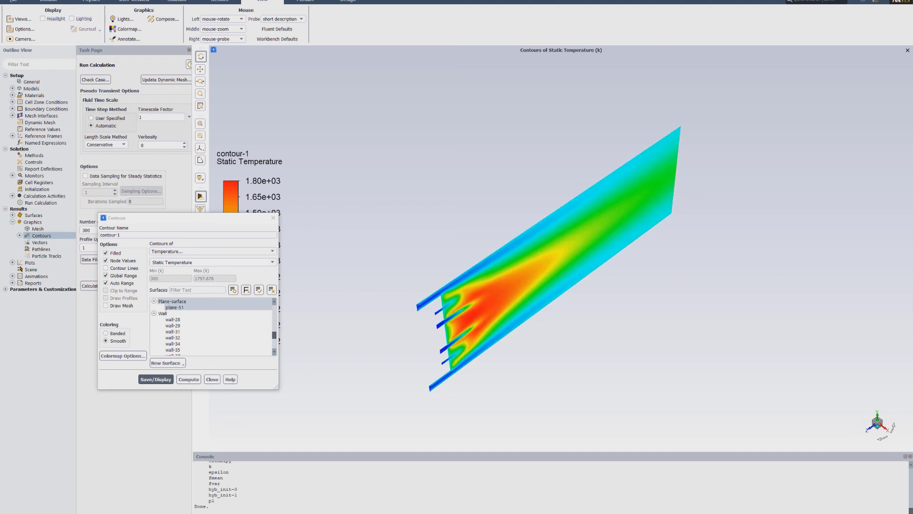
{"action": "left_click", "coordinate": [887, 430]}
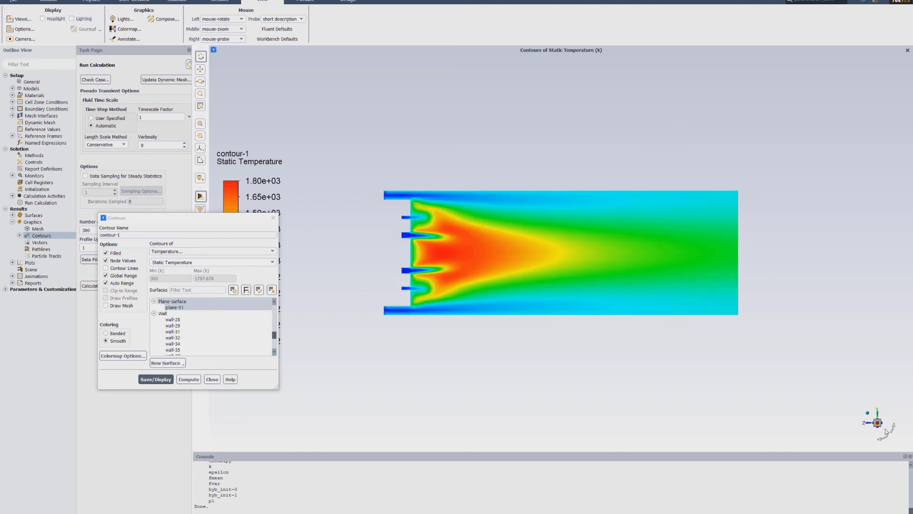
{"action": "scroll", "coordinate": [537, 263], "scroll_direction": "up", "scroll_amount": 5}
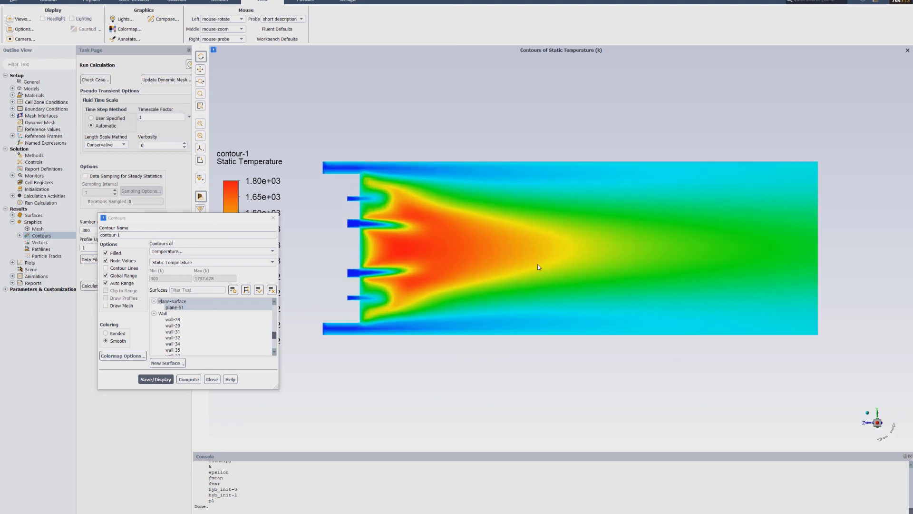
{"action": "scroll", "coordinate": [537, 266], "scroll_direction": "down", "scroll_amount": 1}
{"action": "left_click_drag", "start_coordinate": [233, 221], "coordinate": [145, 320]}
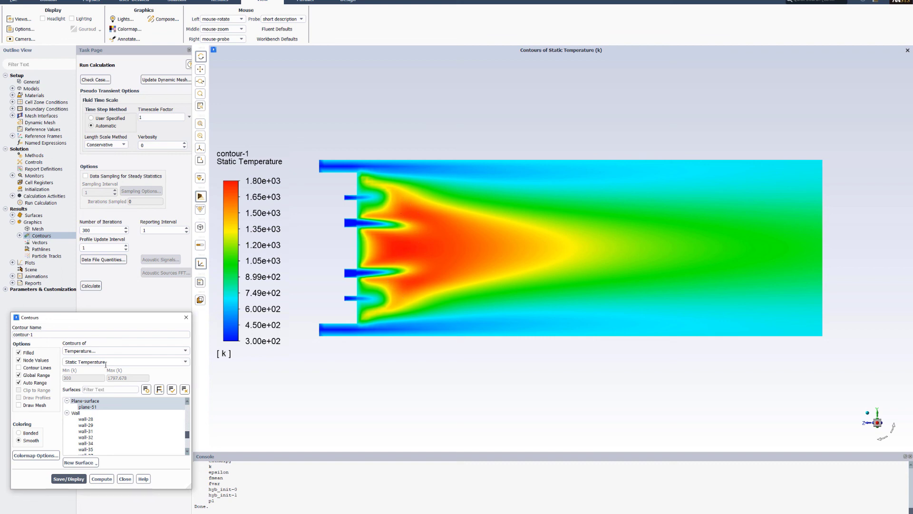
Switch the contour quantity to Species, mass fraction of ch4, and display it.
{"action": "left_click", "coordinate": [120, 352]}
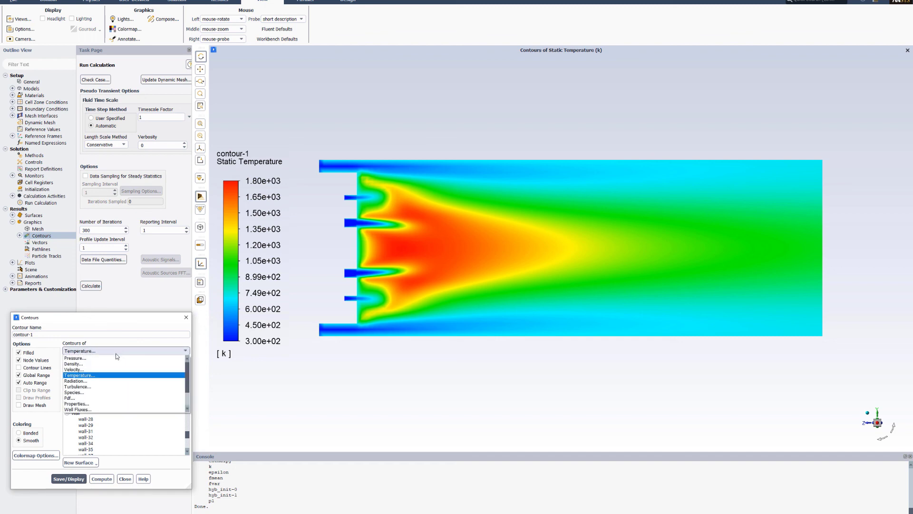
{"action": "left_click", "coordinate": [93, 392]}
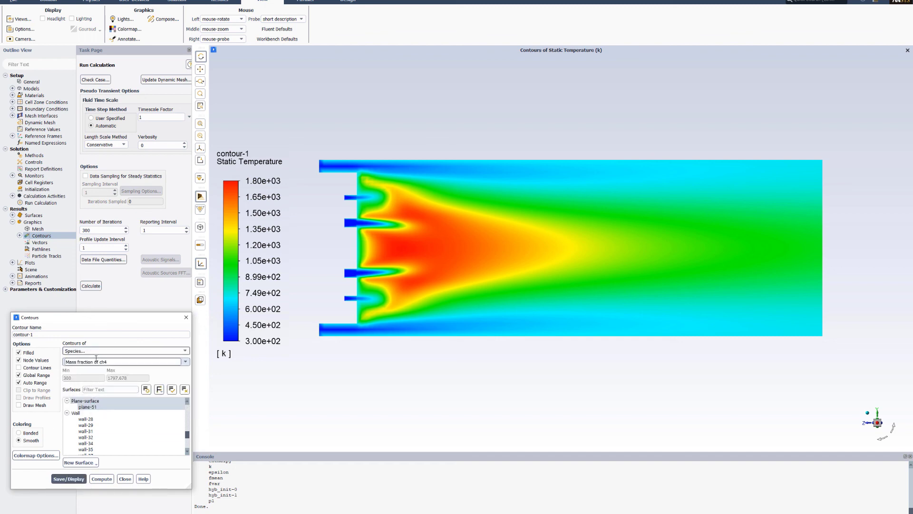
{"action": "left_click", "coordinate": [68, 479]}
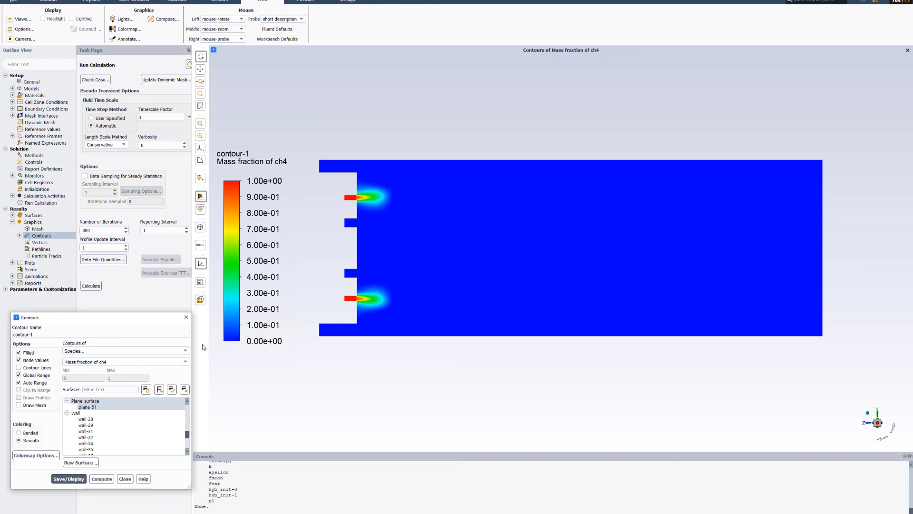
Display the o2 mass-fraction contour on plane-51, then select mass fraction of oh.
{"action": "left_click", "coordinate": [184, 362]}
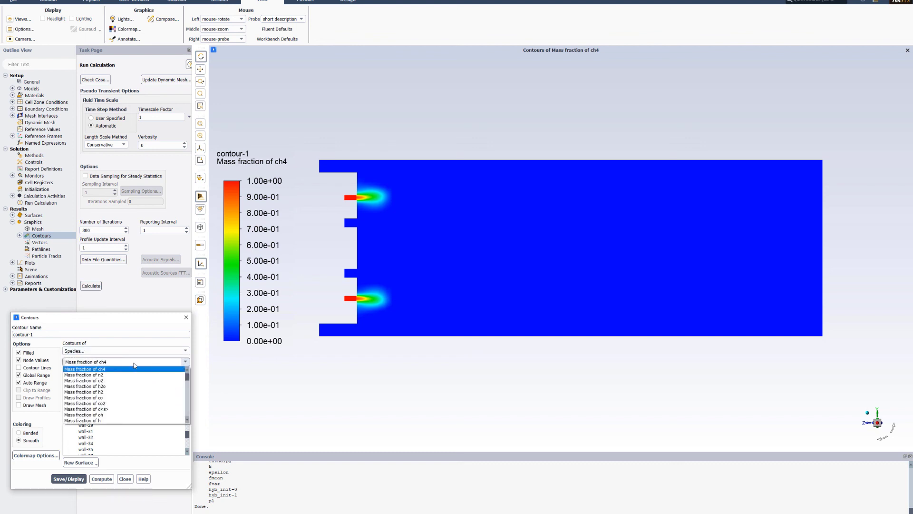
{"action": "left_click", "coordinate": [107, 380]}
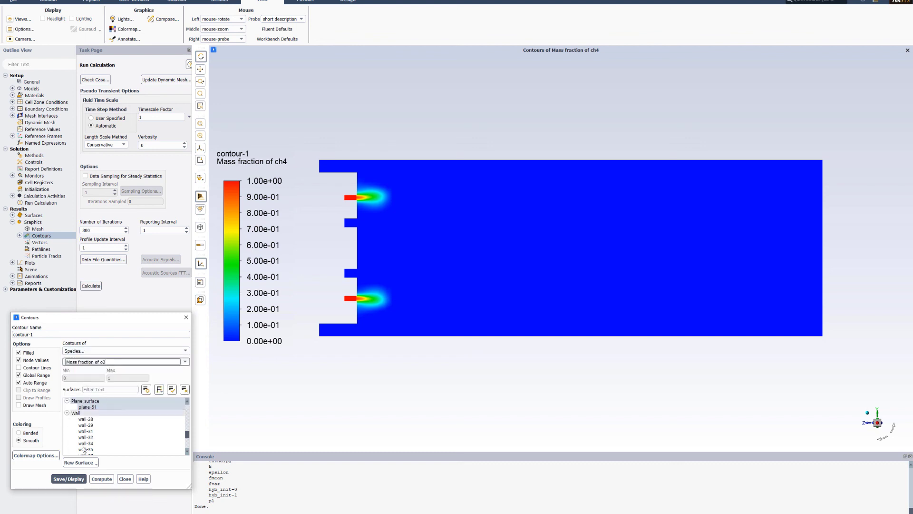
{"action": "left_click", "coordinate": [68, 479]}
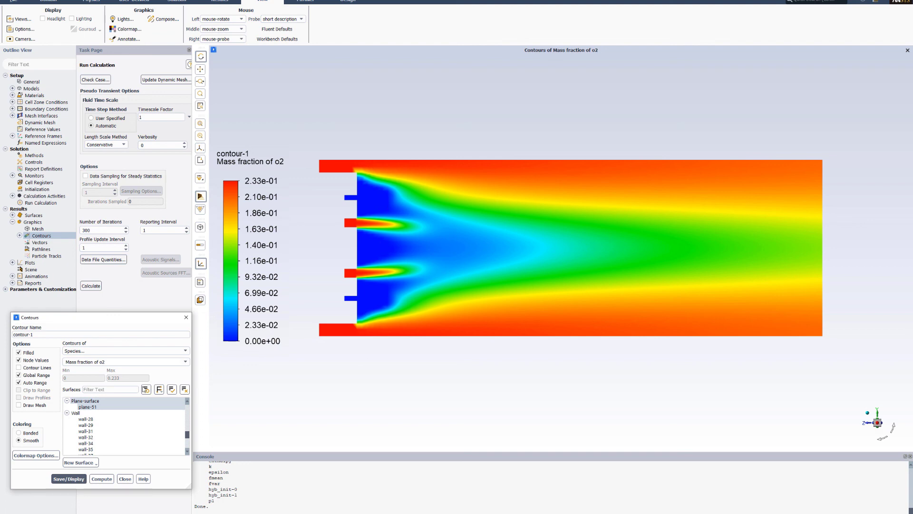
{"action": "left_click", "coordinate": [185, 361]}
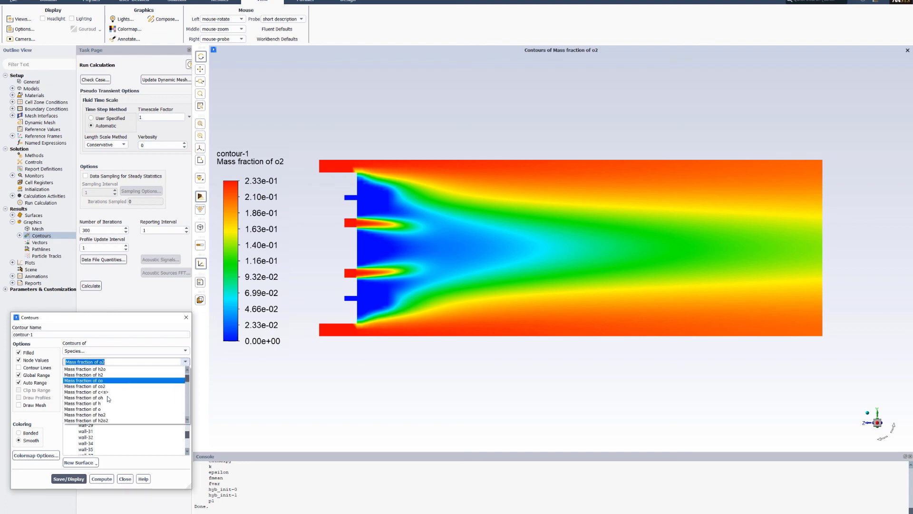
{"action": "left_click", "coordinate": [95, 415]}
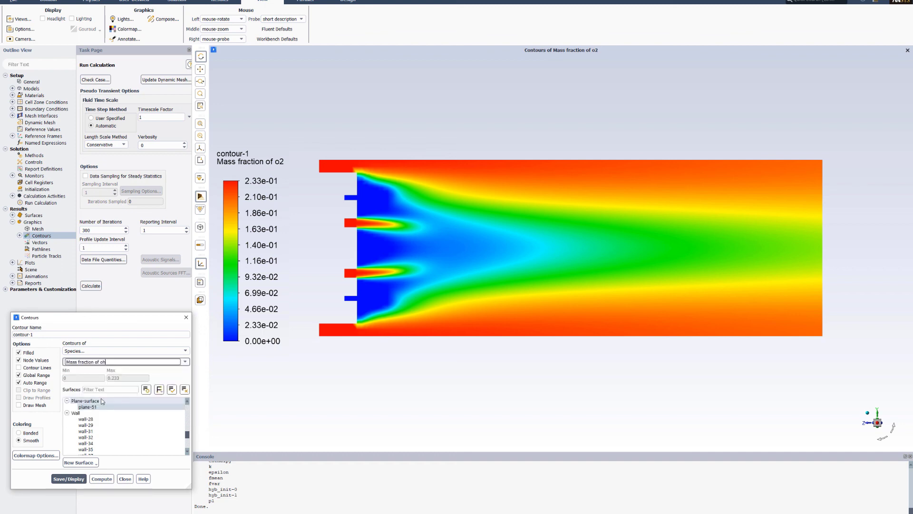
Display the oh mass-fraction contour on plane-51, peaking at 3.24e-04.
{"action": "left_click", "coordinate": [68, 478]}
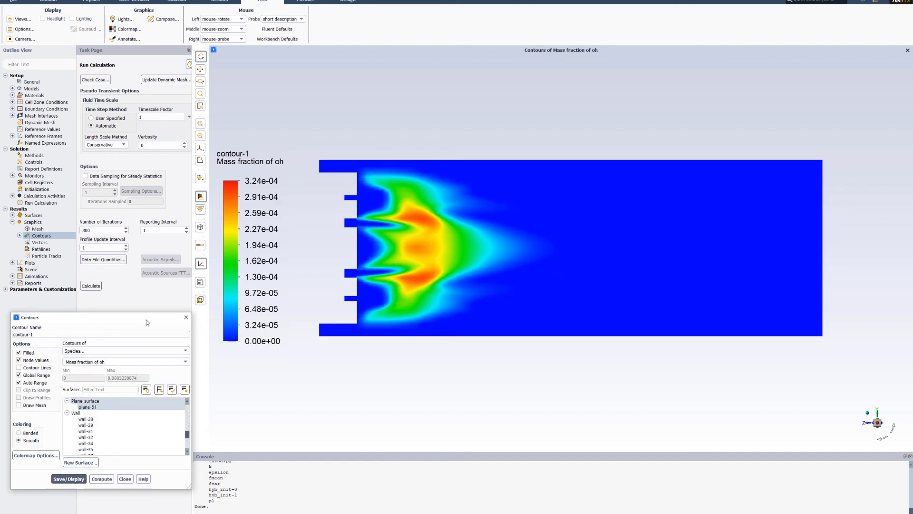